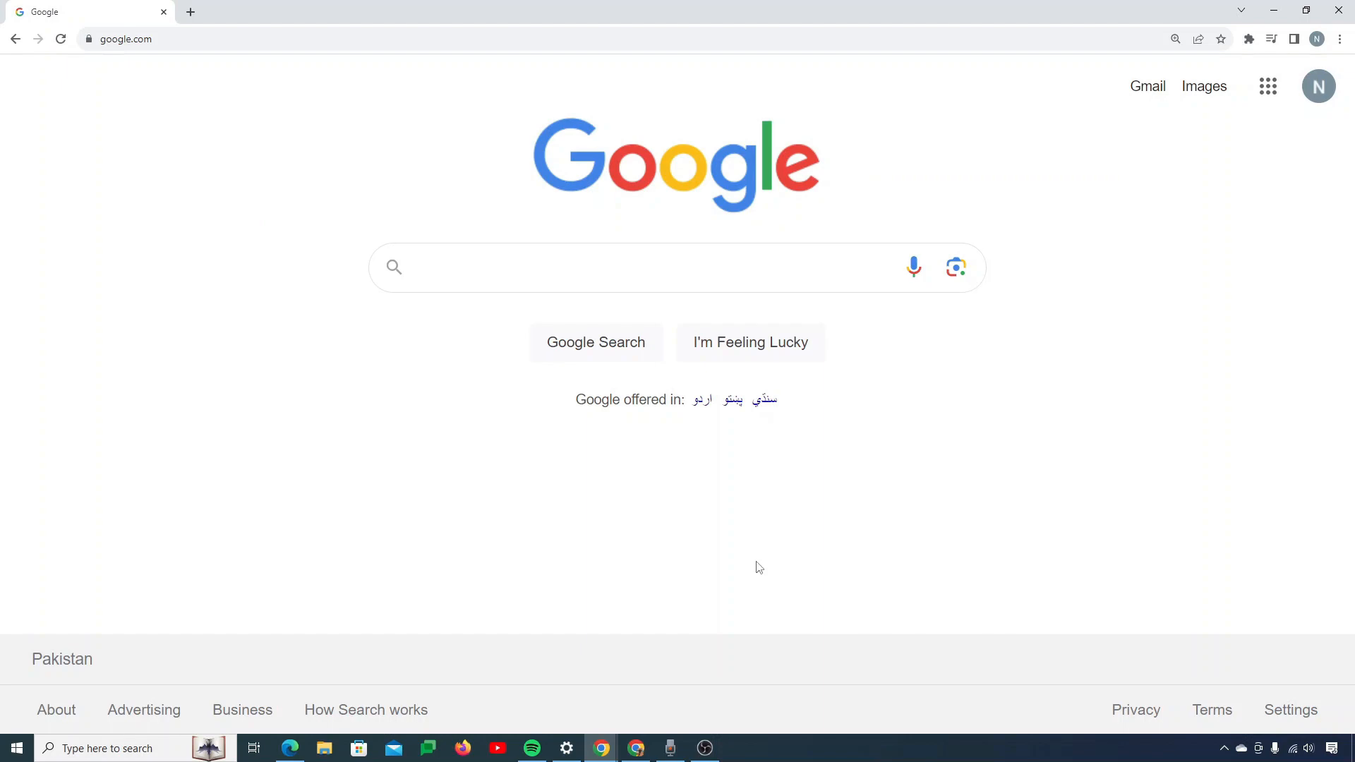
- Search Google for "gravitywrite", open the GravityWrite website and dismiss its sign-up pop-up
text(gra)
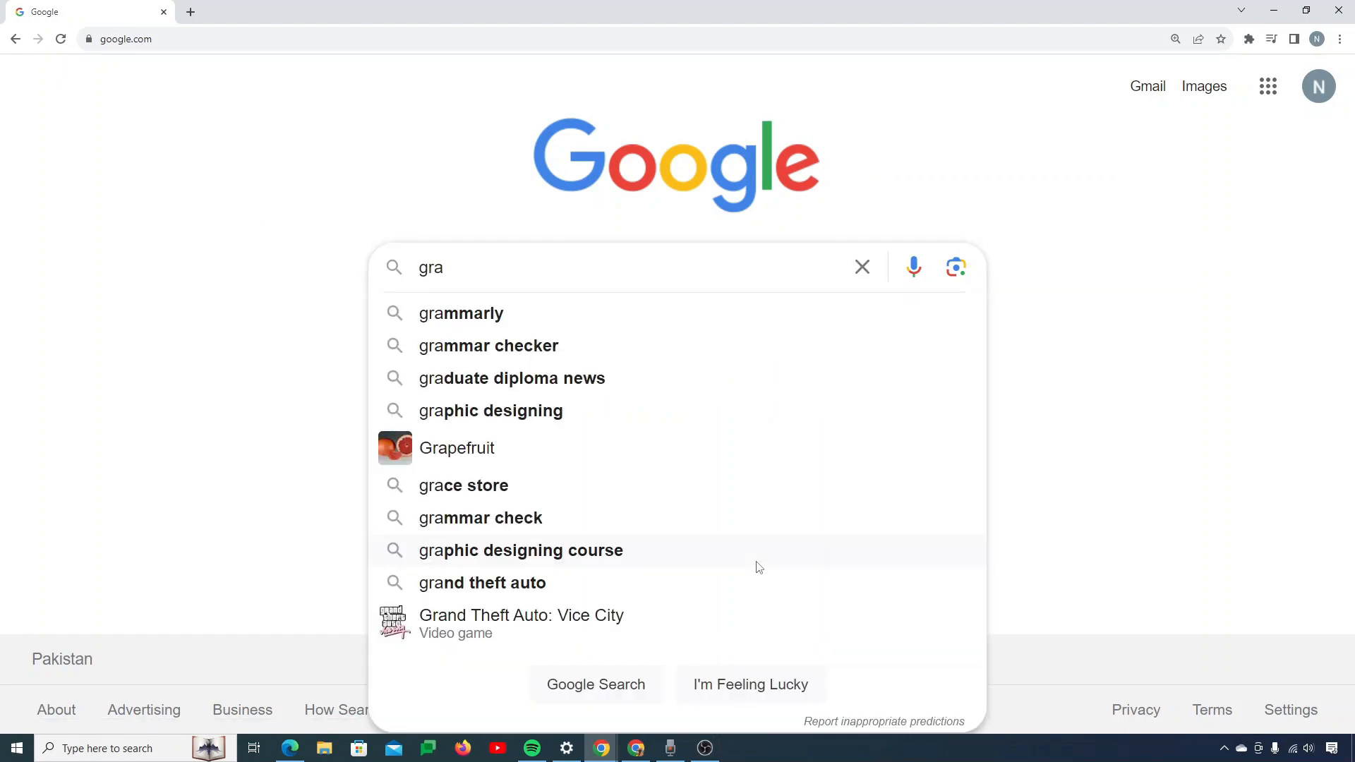
text(vitywrite)
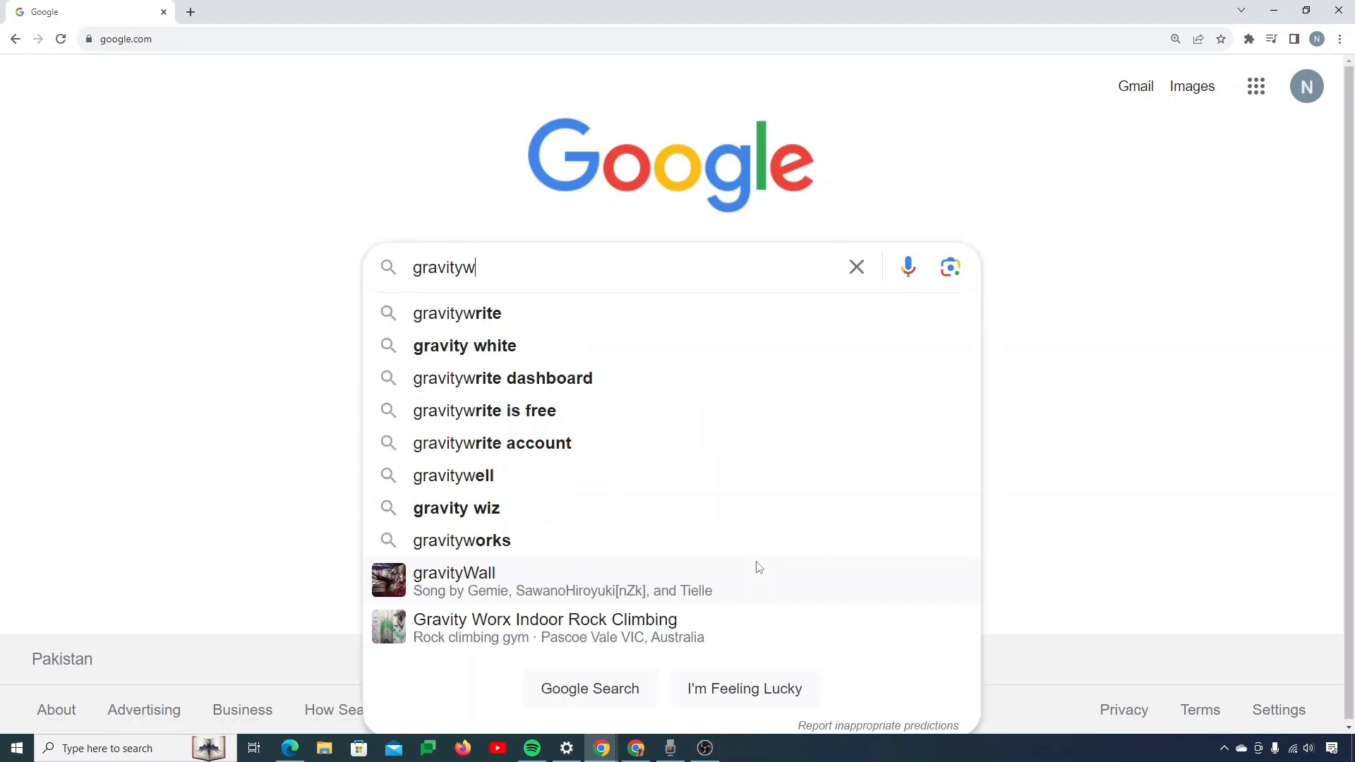
key(Return)
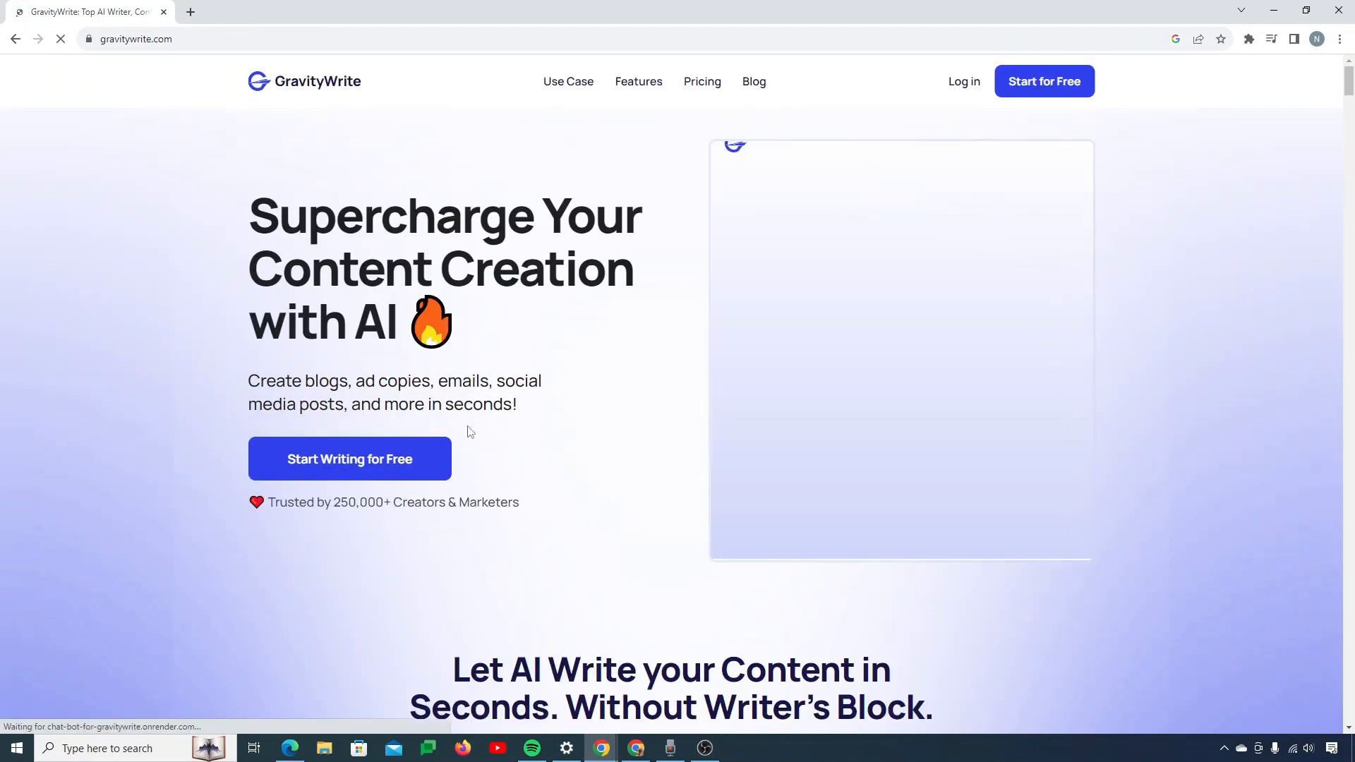
scroll(471, 433, down, 1)
scroll(471, 432, down, 8)
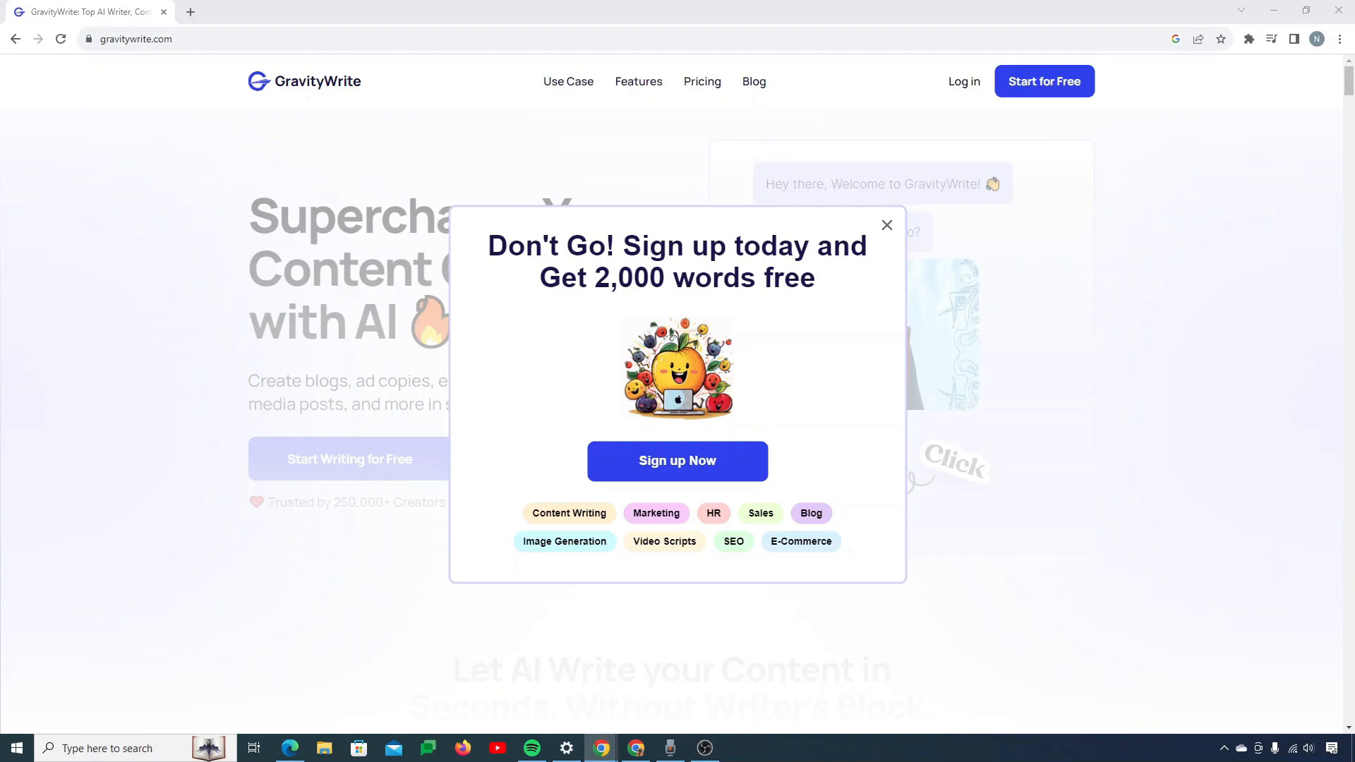
click(887, 226)
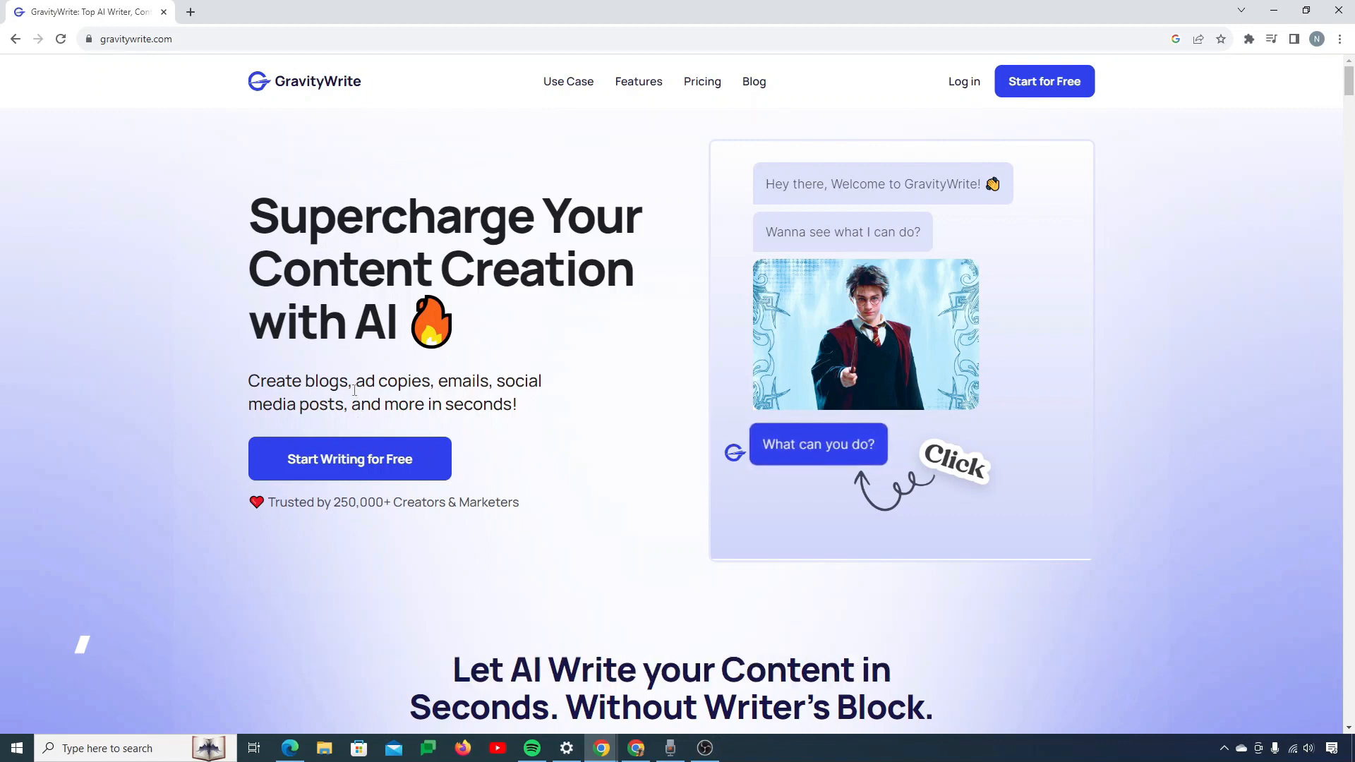
- Start writing for free on GravityWrite and sign in with the existing Google account
click(367, 469)
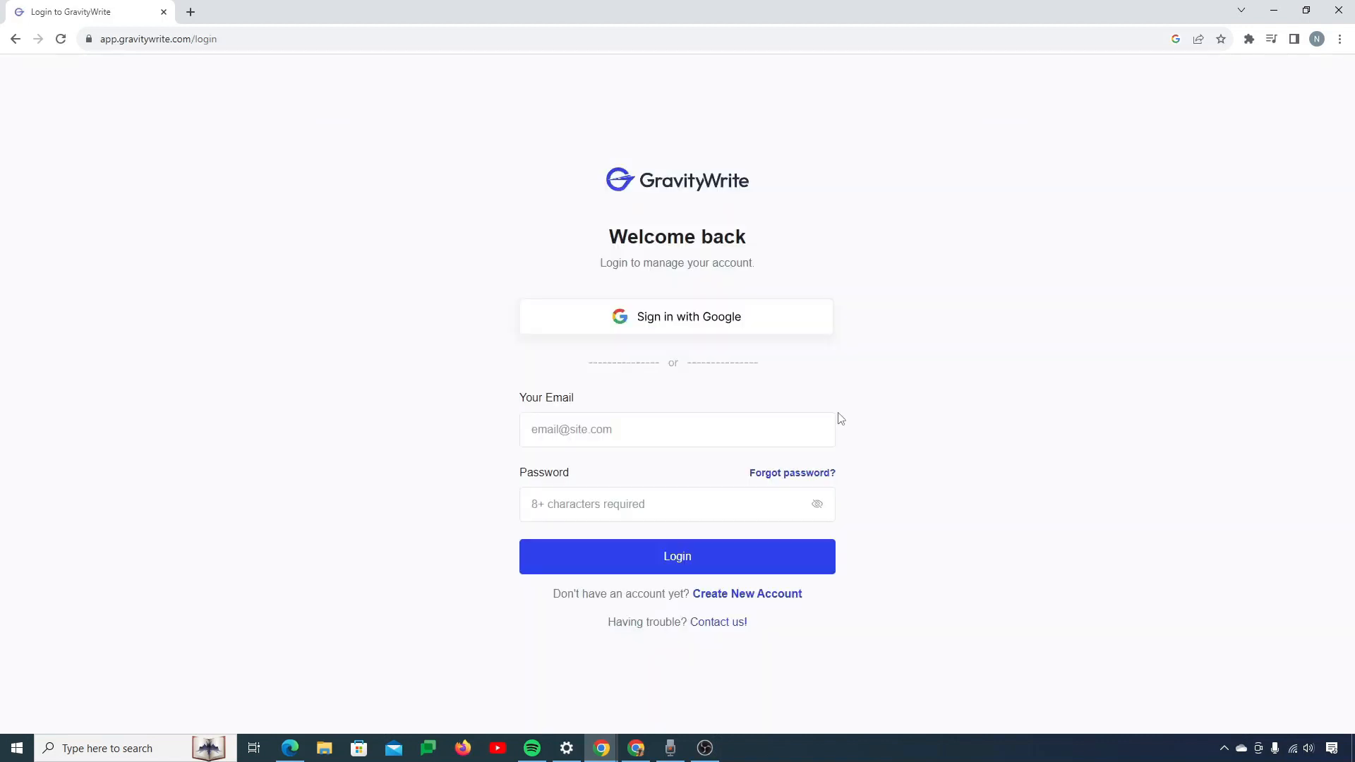
click(689, 316)
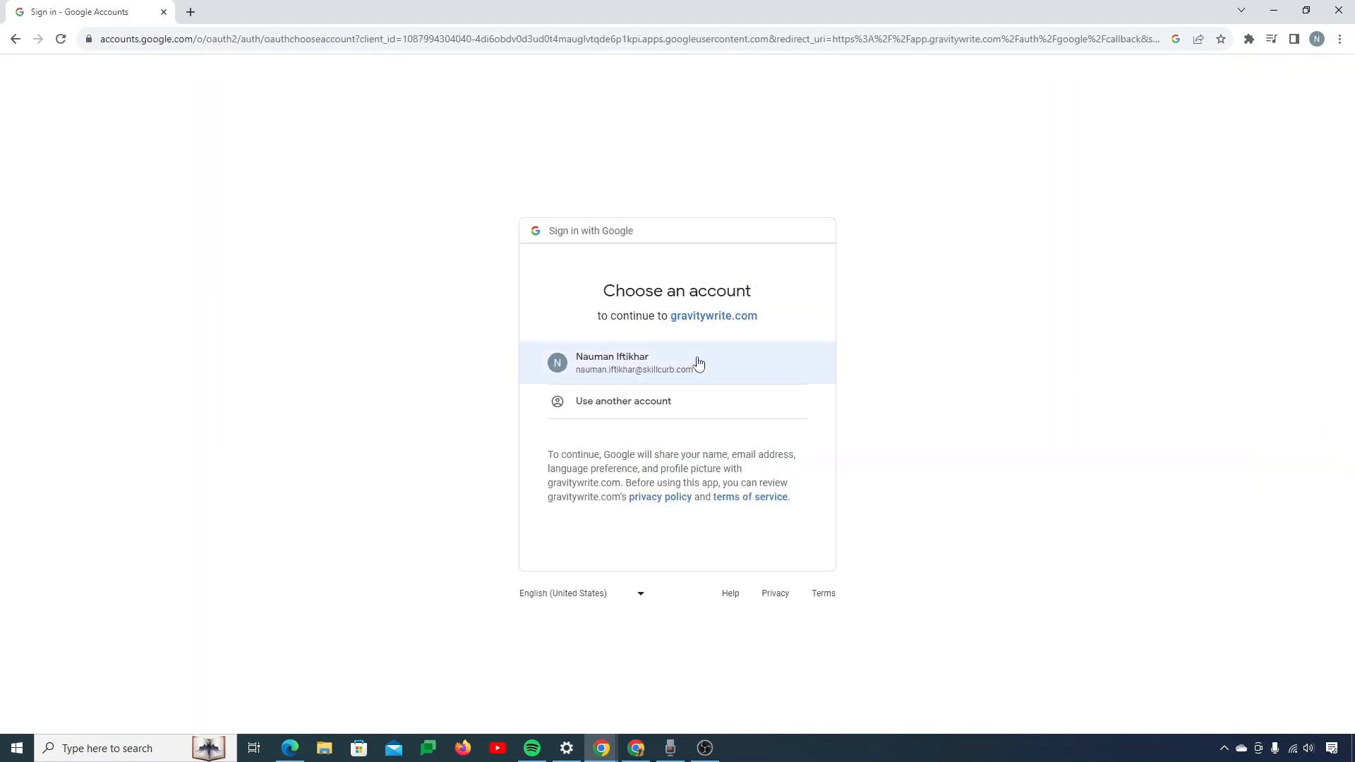
click(698, 361)
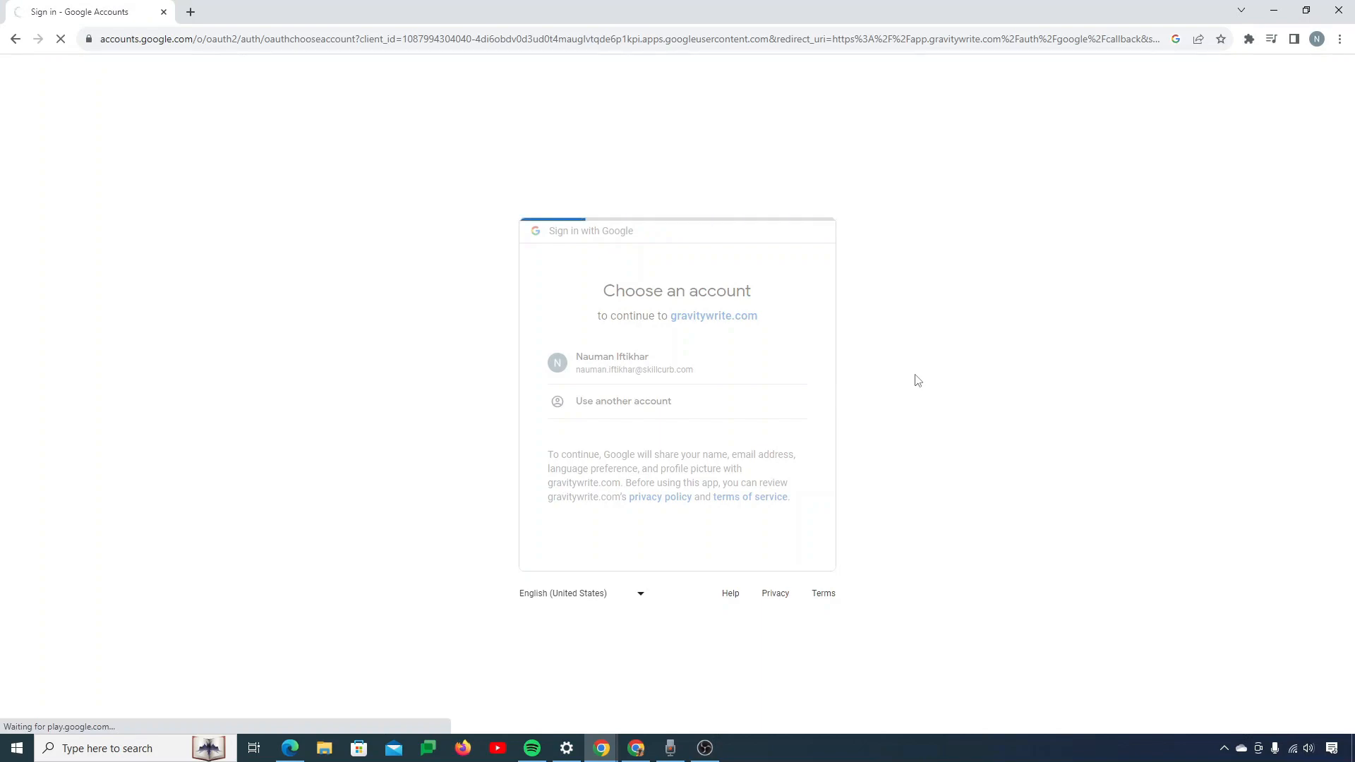
- Look over the tool library and open the "1. Blog Topic Ideas" tool from the Blog Tools category
scroll(769, 461, down, 6)
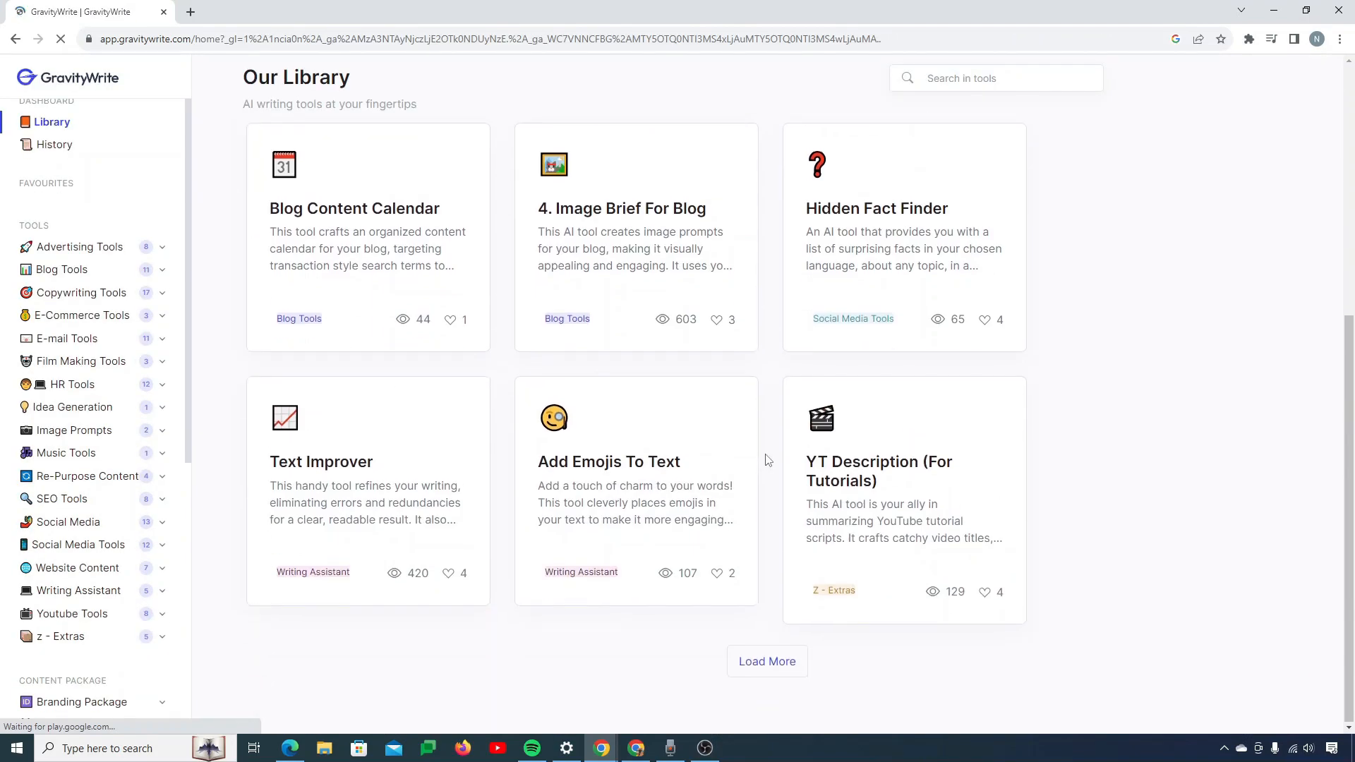
scroll(768, 461, up, 5)
scroll(769, 461, up, 1)
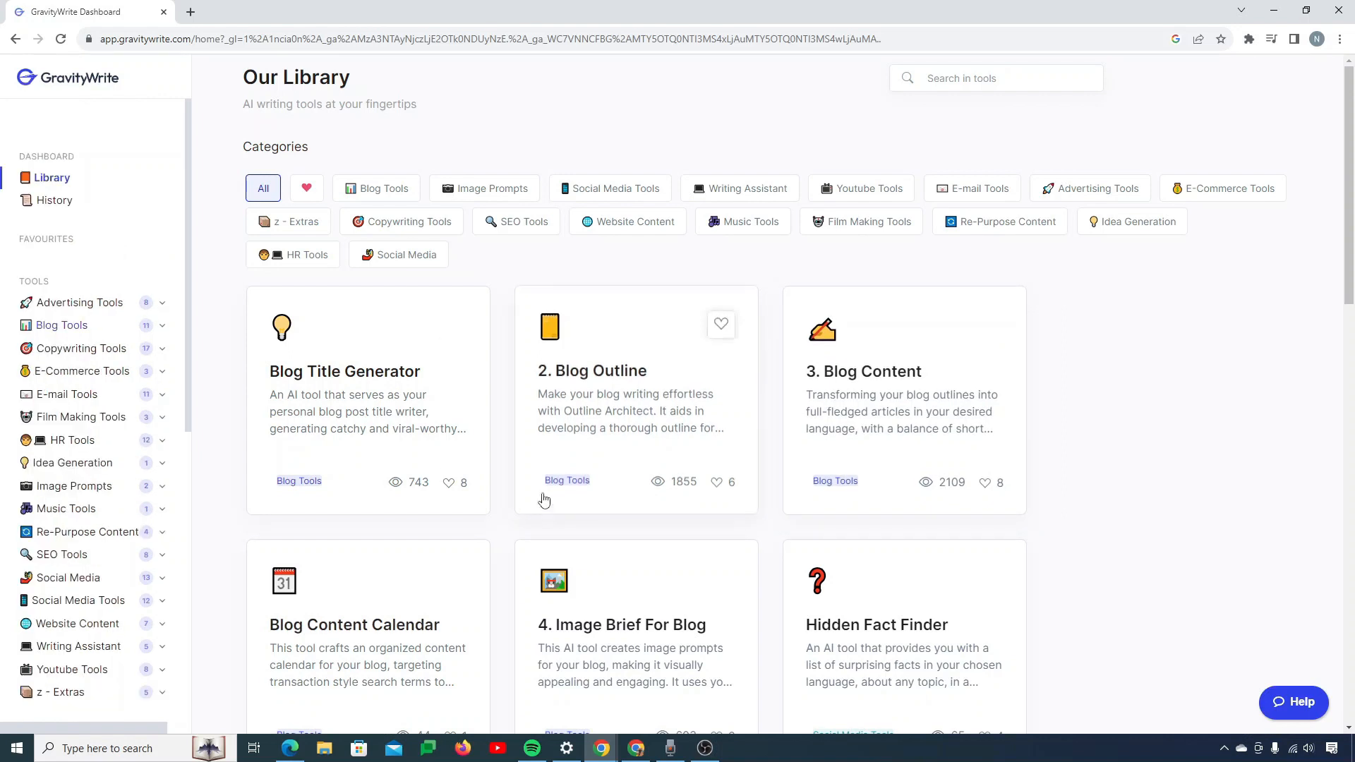
click(159, 329)
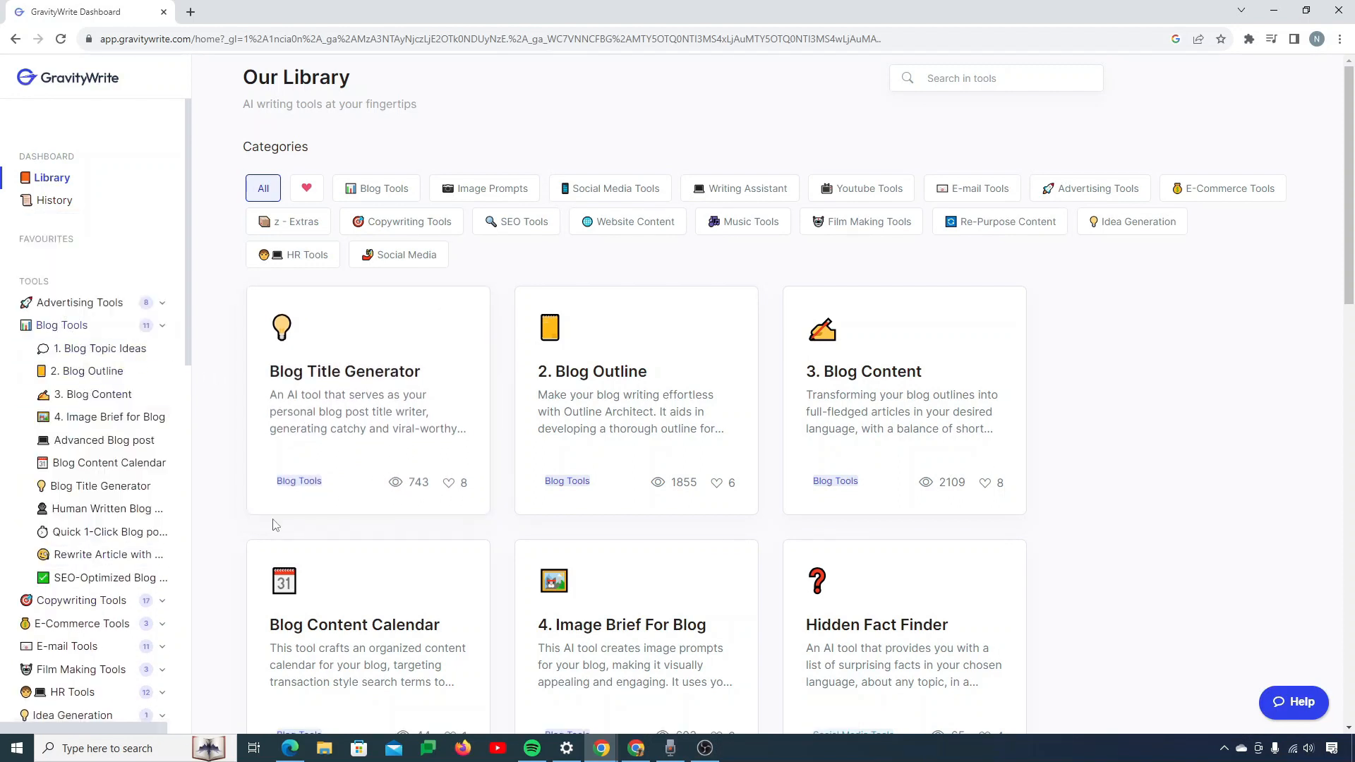
click(82, 351)
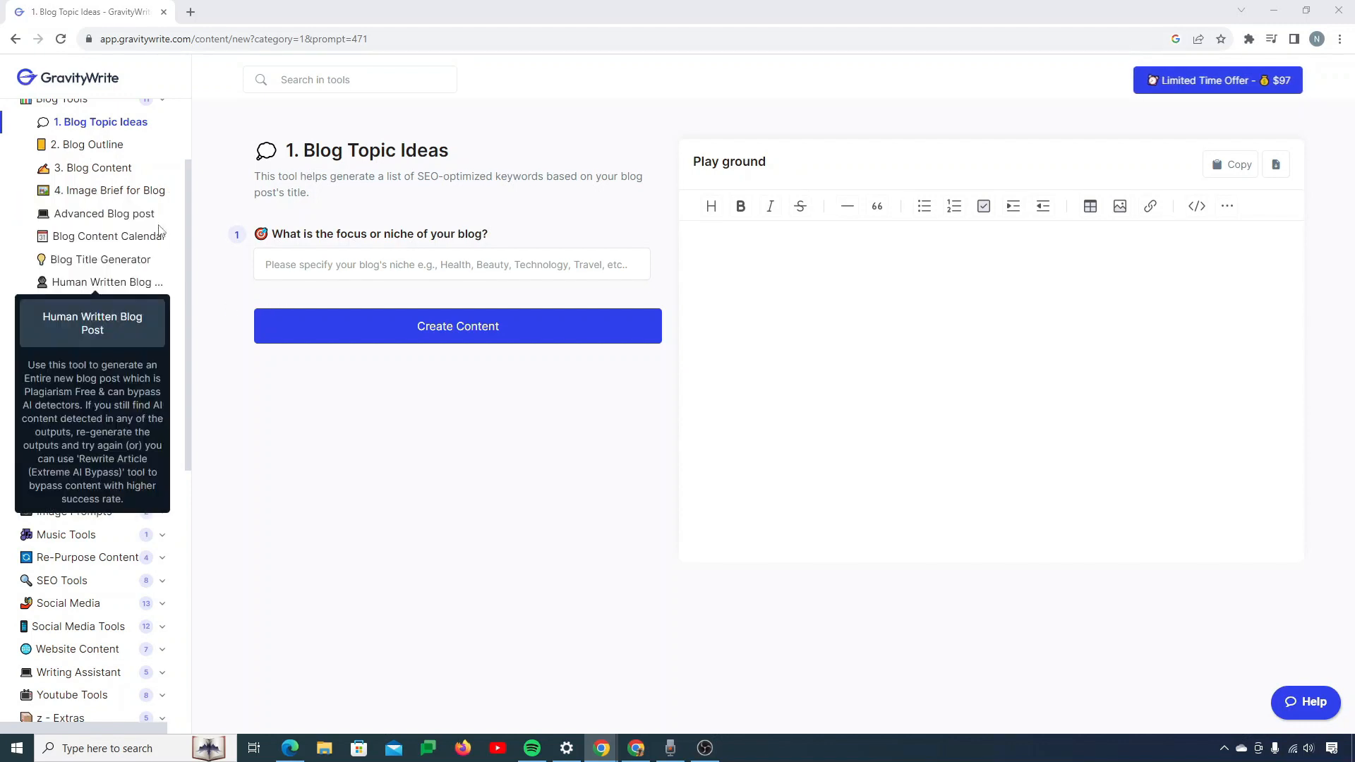
scroll(117, 282, up, 2)
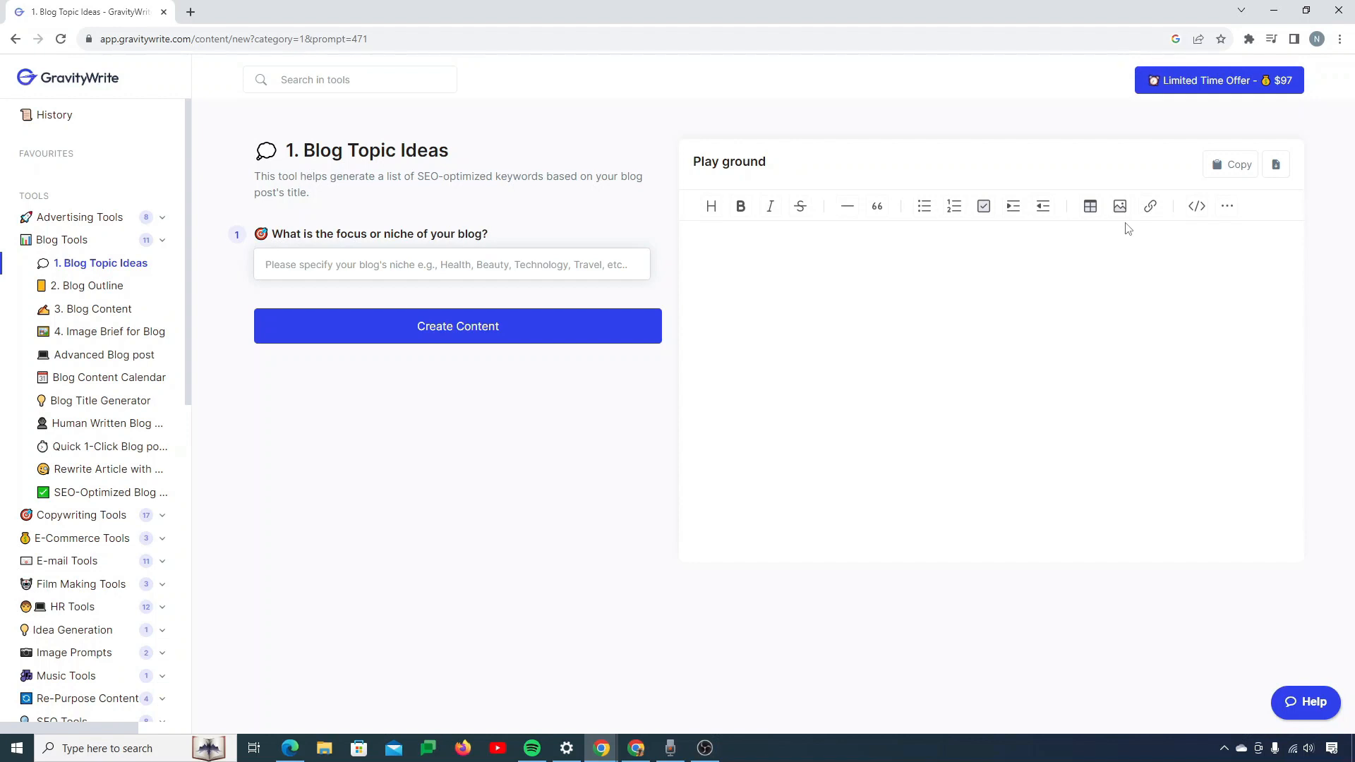
- Generate blog topic ideas for the niche "Top 10 marketing strategies for your business"
text(Top 10 marke)
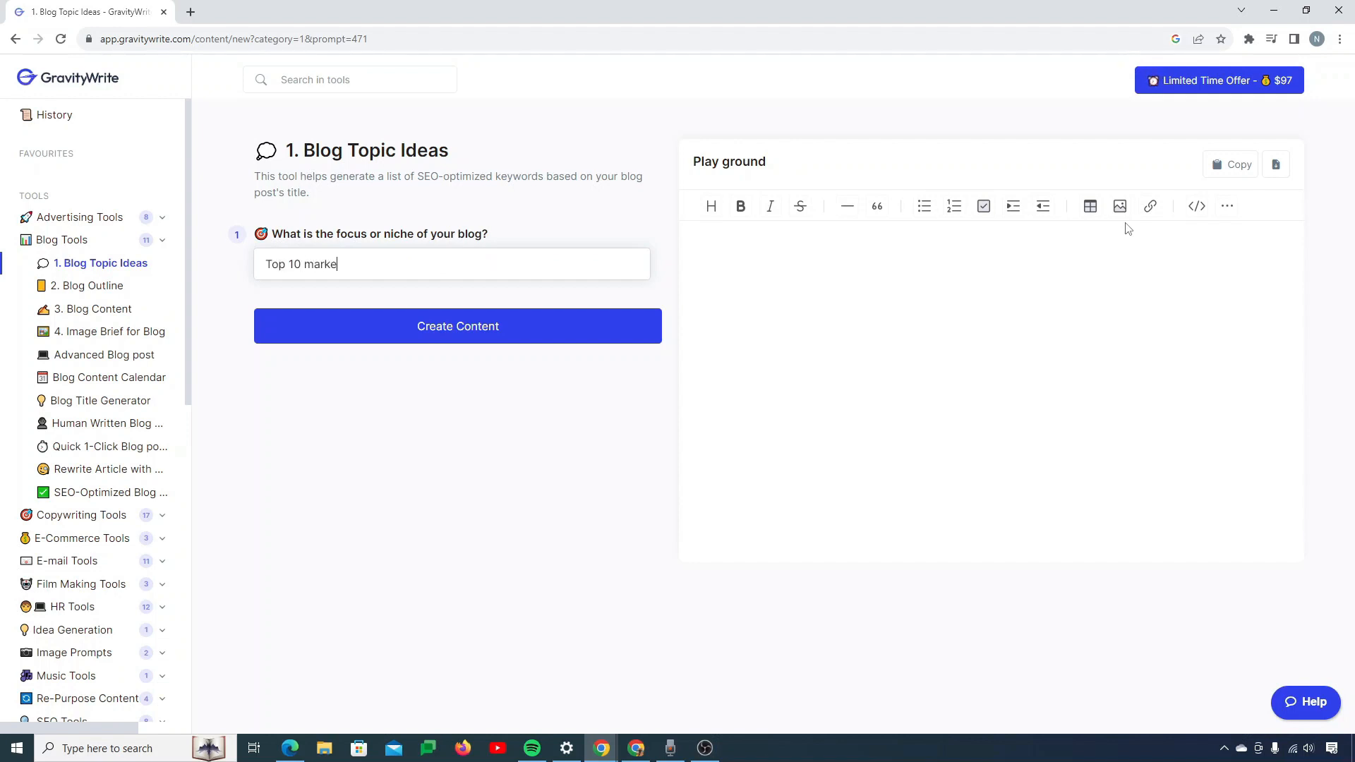
text(ting strategies for your busine)
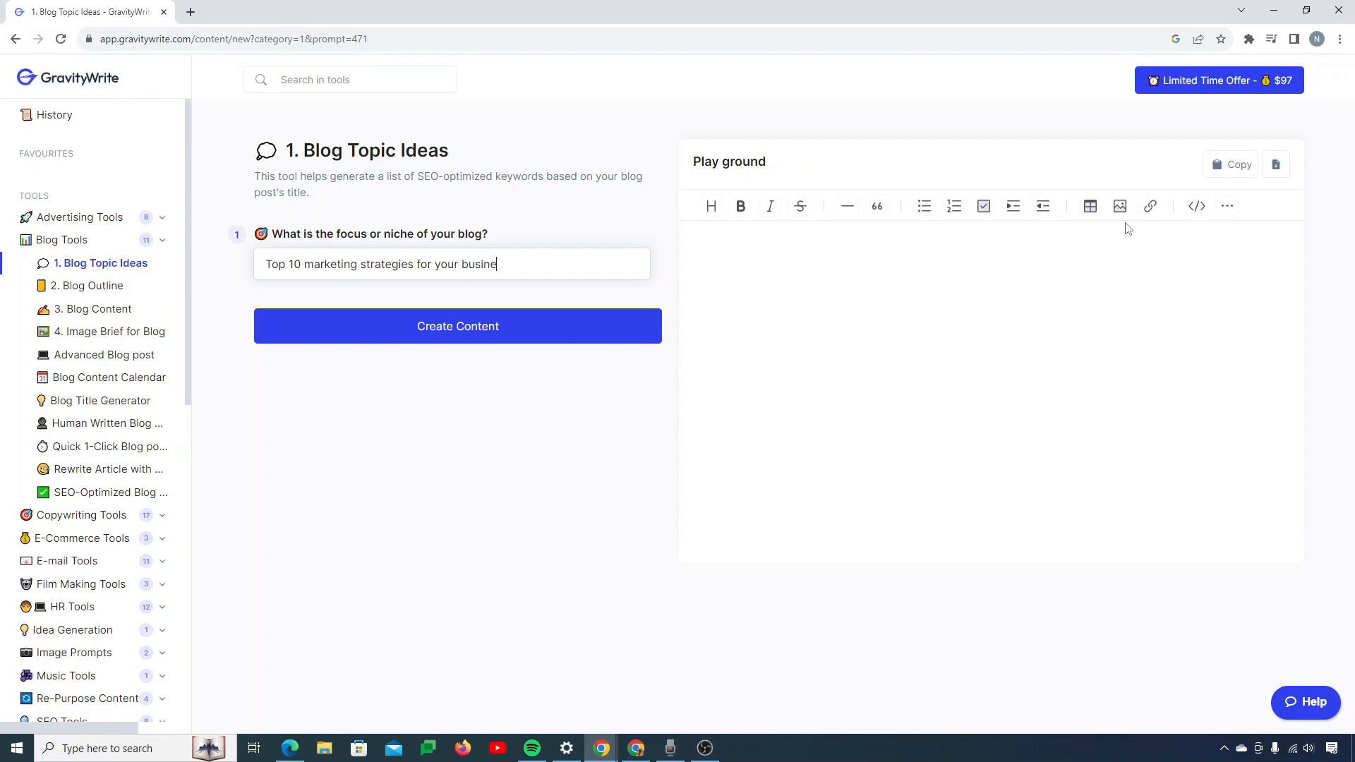
text(ss)
click(506, 340)
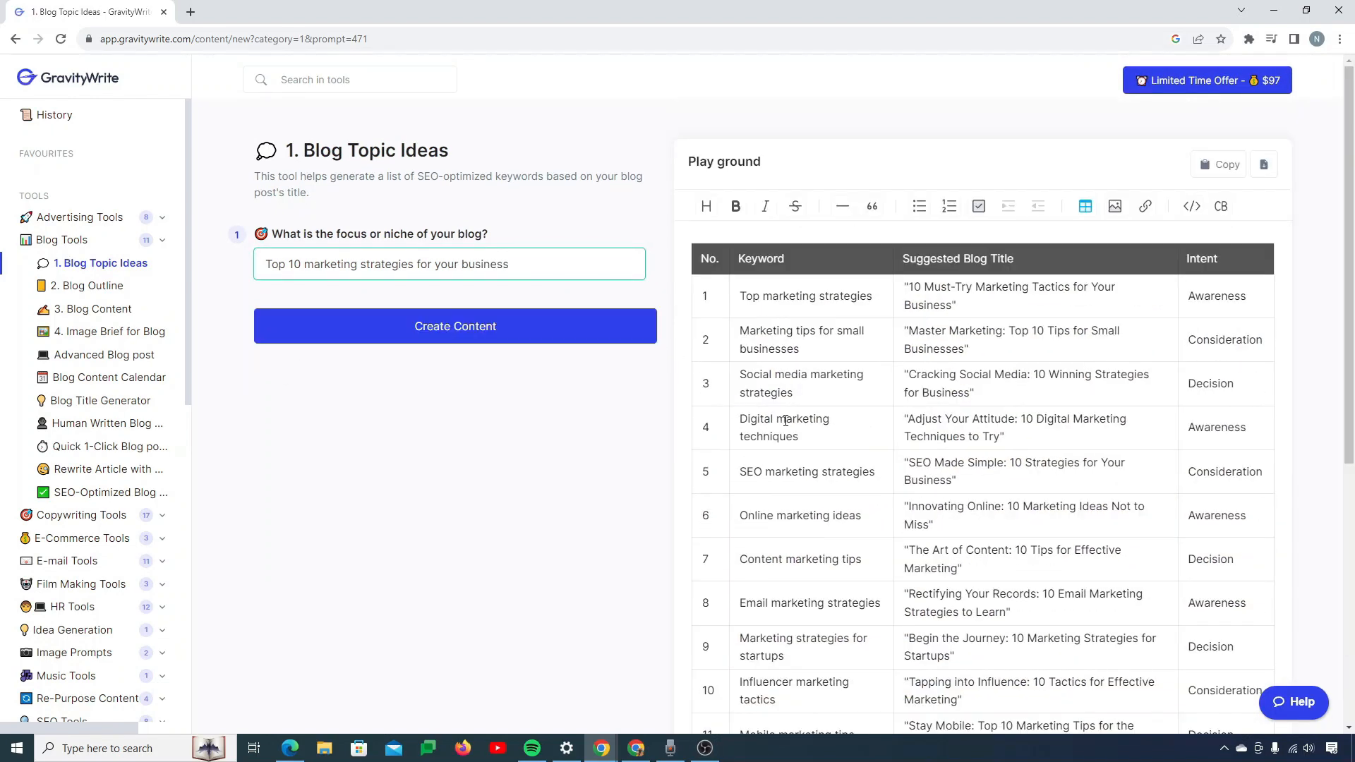
- Review the generated table of keywords and suggested blog titles and copy it to the clipboard
scroll(786, 420, down, 1)
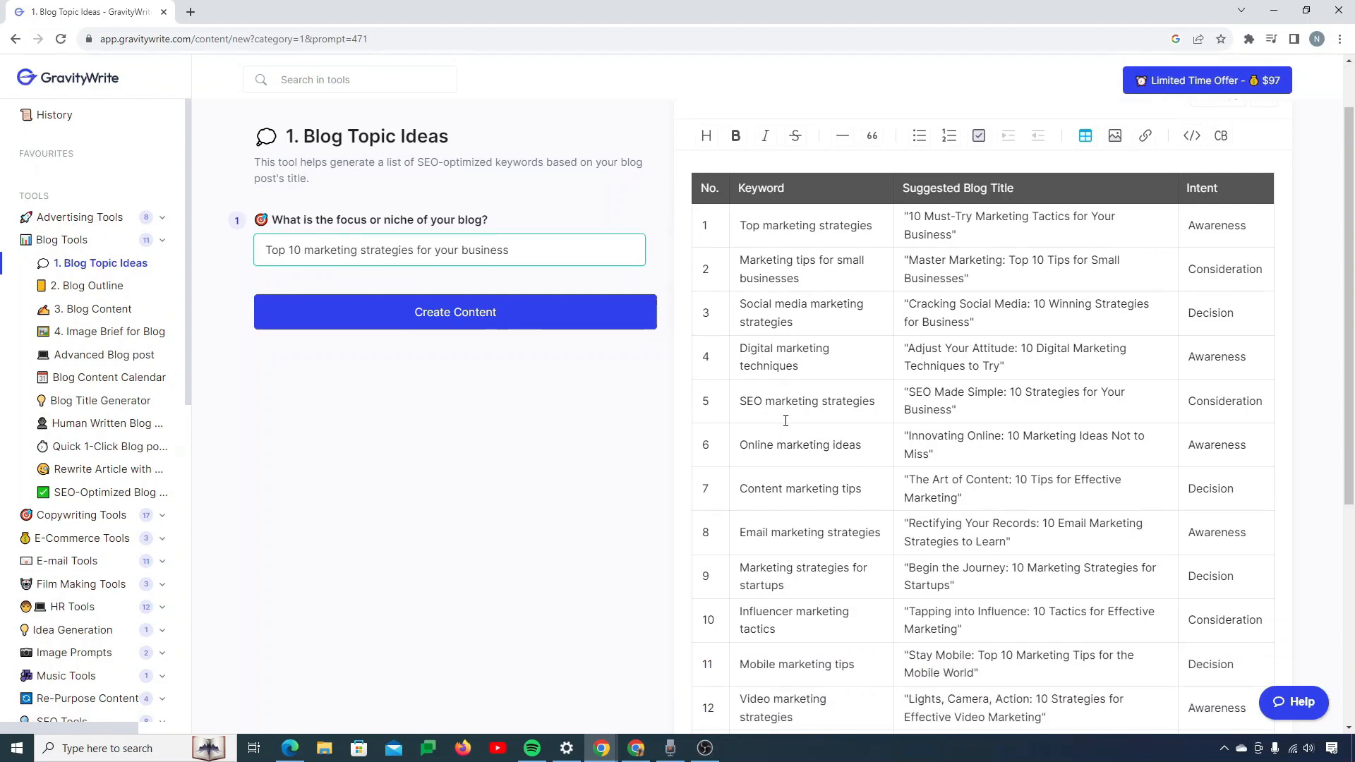
scroll(785, 421, down, 1)
scroll(786, 421, up, 2)
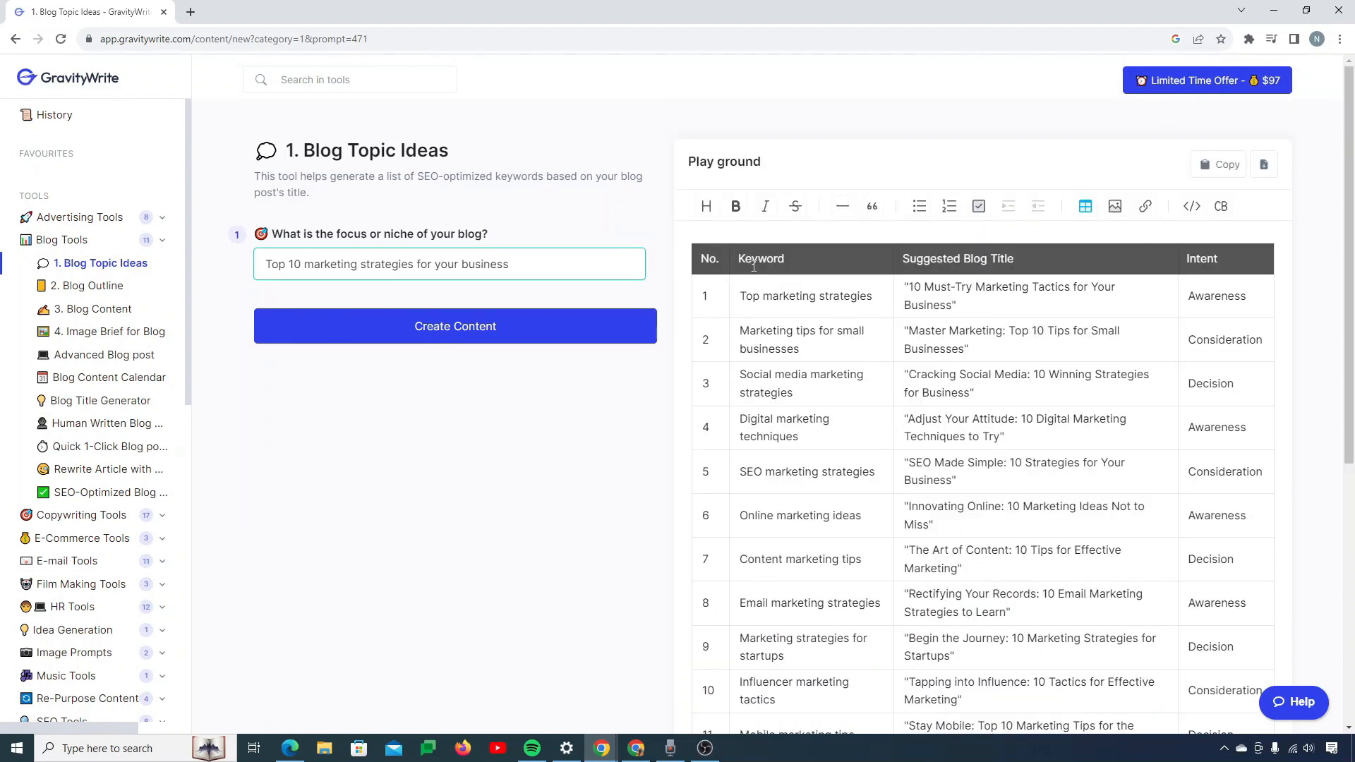
drag(739, 296, 994, 309)
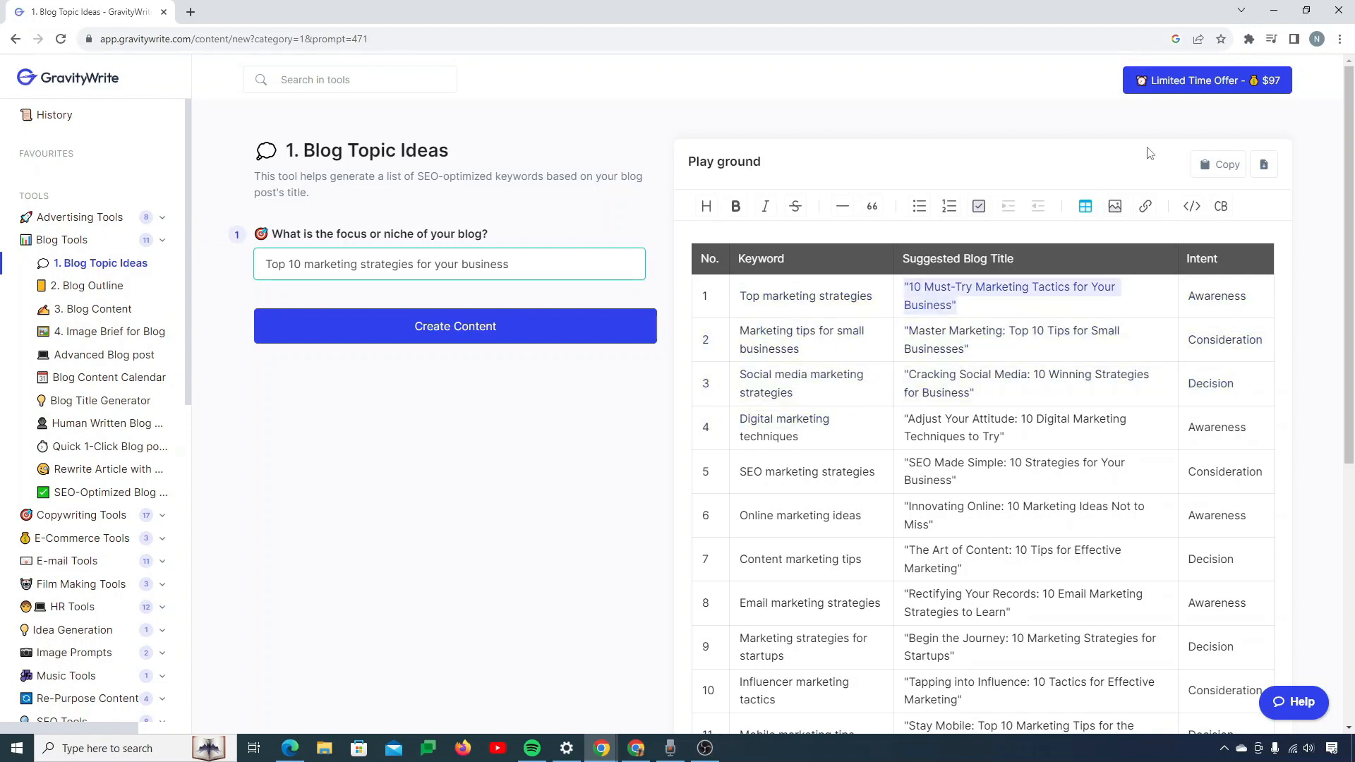
click(1222, 165)
- Create a blank Google Docs document in a new browser tab and title it "Blog Topic Ideas"
click(191, 12)
text(docs.google.com)
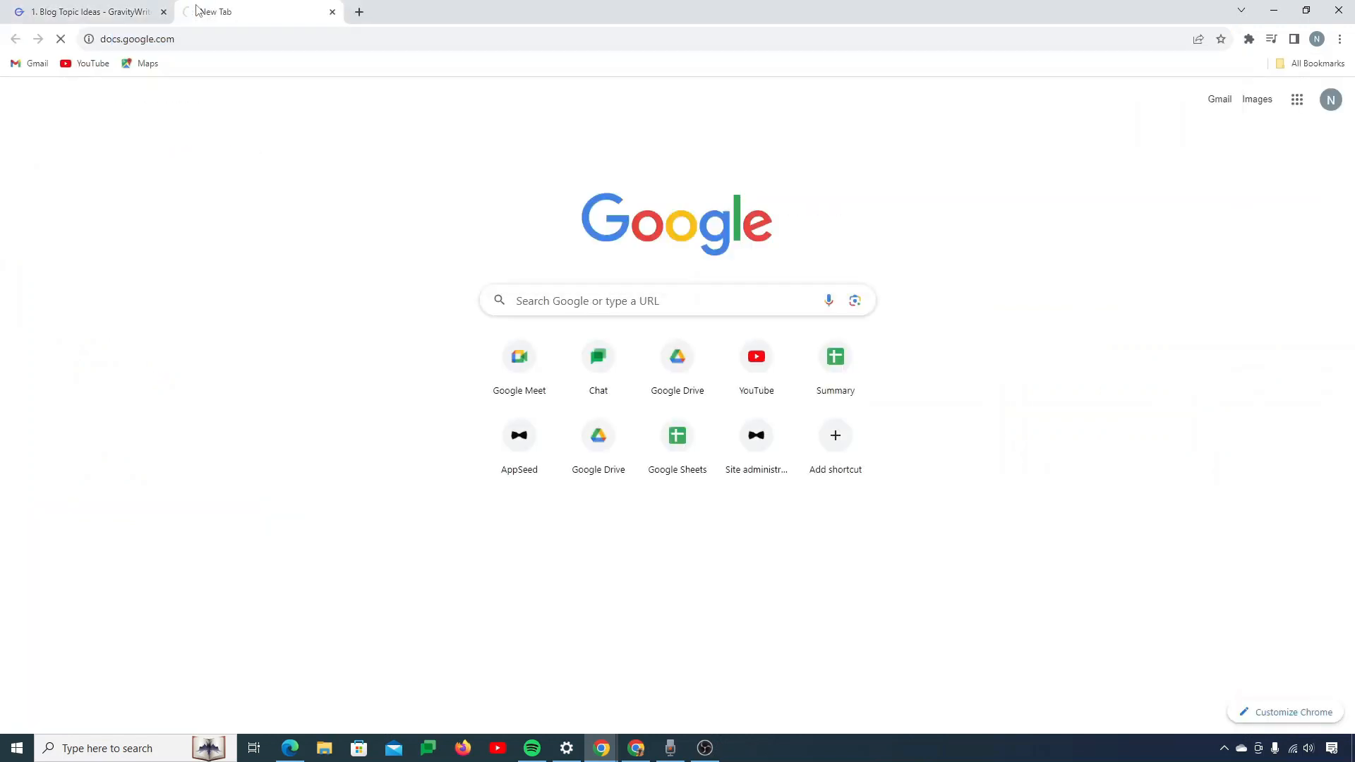
key(Return)
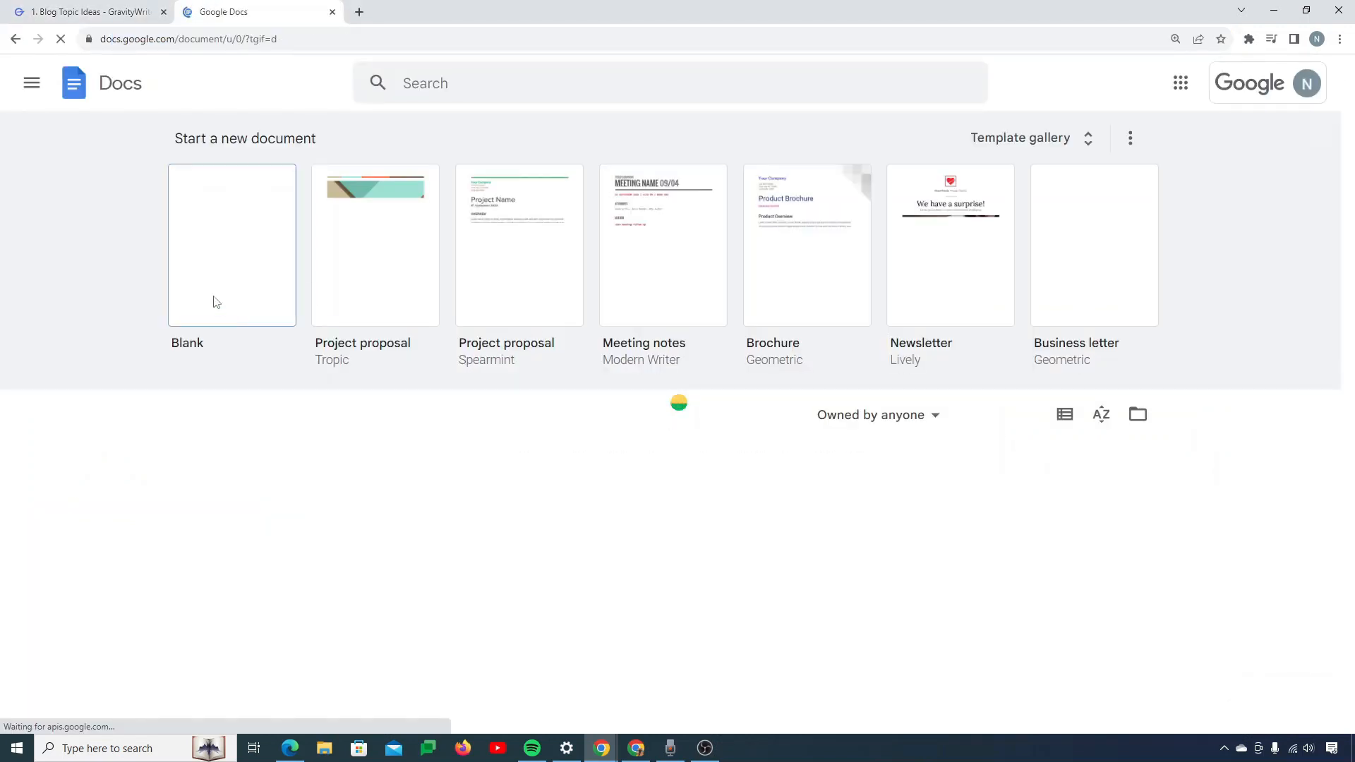
click(220, 303)
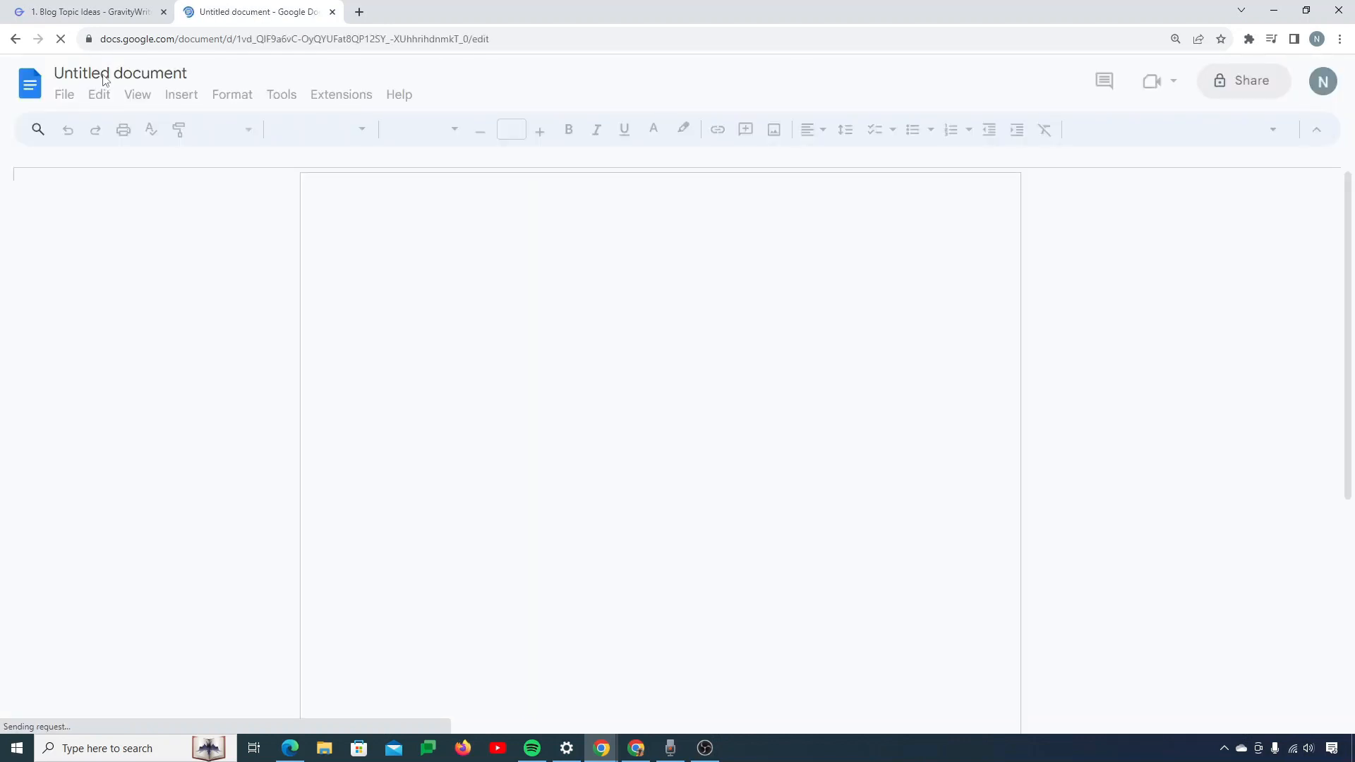
click(146, 75)
text(Blog Topic Ideas)
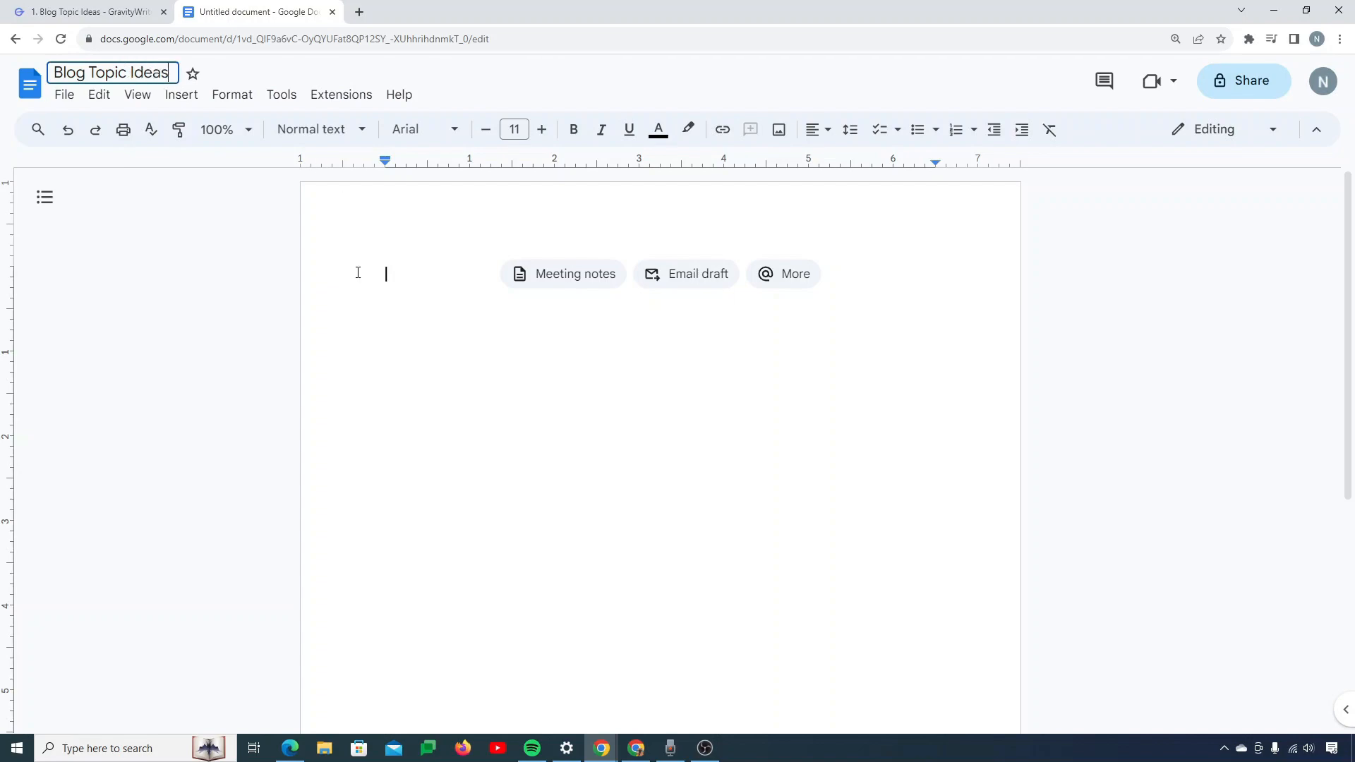
key(Return)
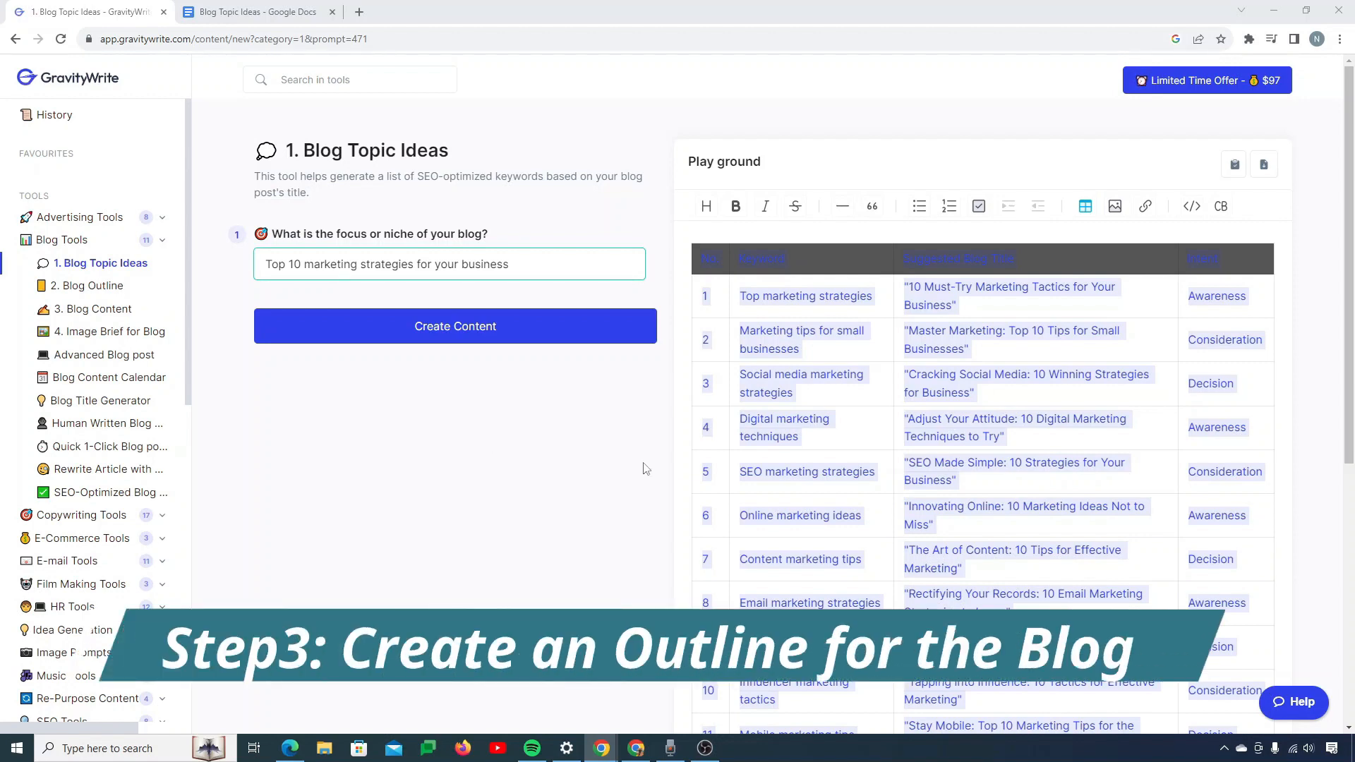
- Clear the table selection in GravityWrite and copy the suggested title "Innovating Online: 10 Marketing Ideas Not to Miss"
click(513, 537)
scroll(934, 399, down, 1)
scroll(934, 399, up, 1)
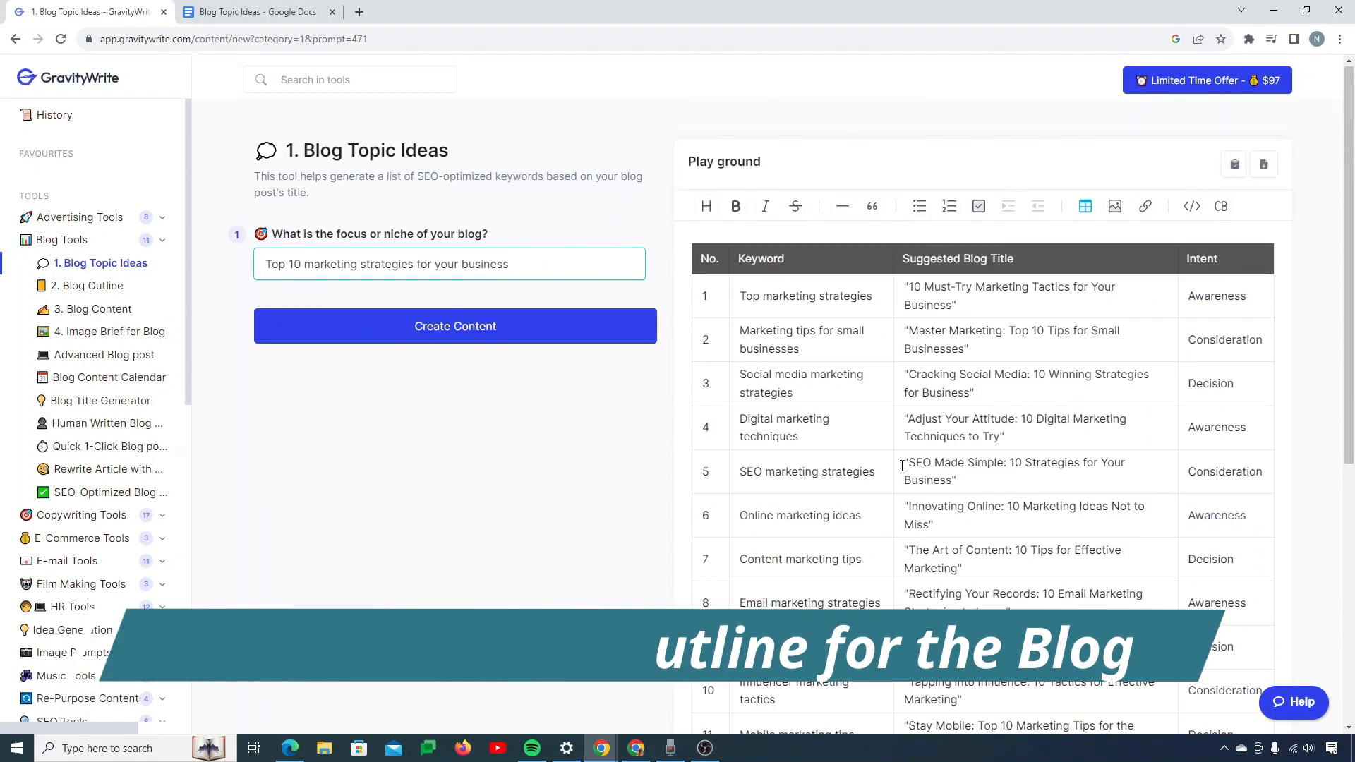
scroll(902, 466, down, 1)
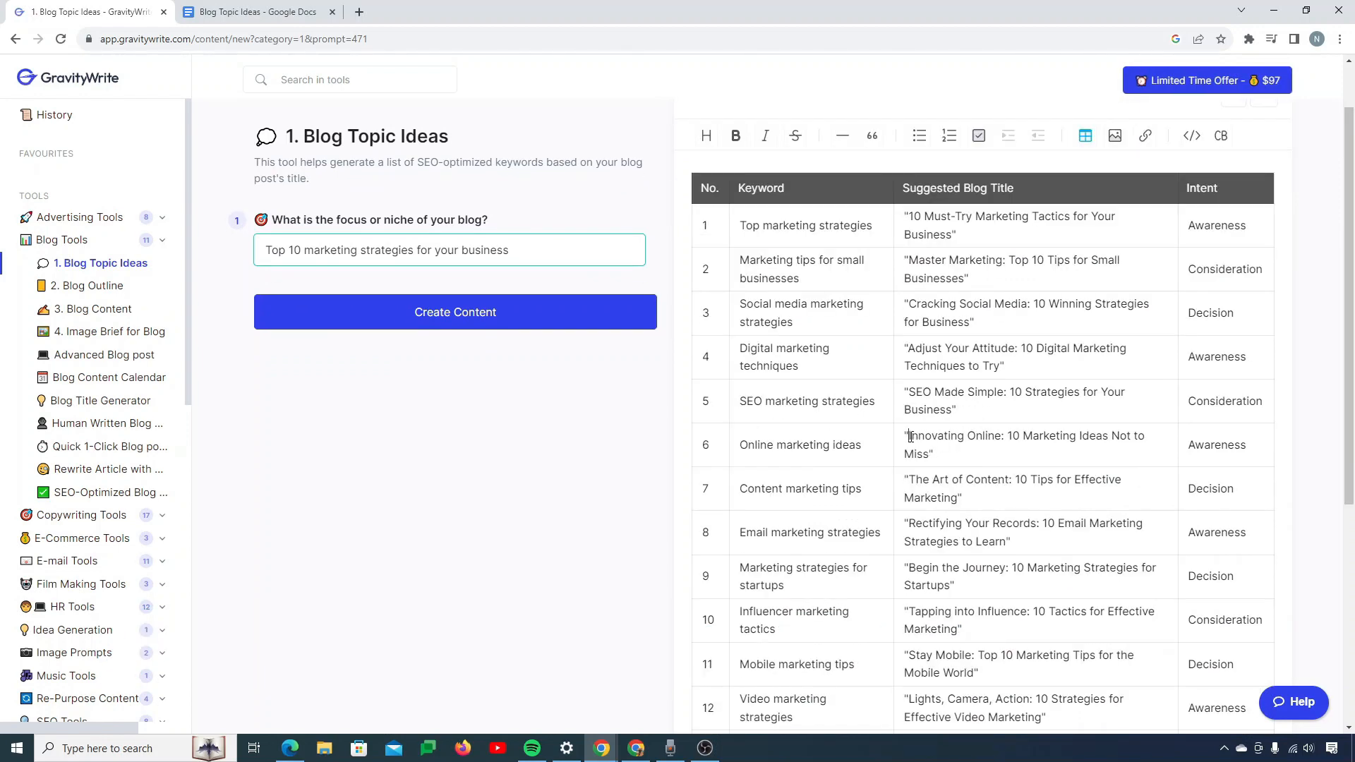
drag(910, 437, 932, 457)
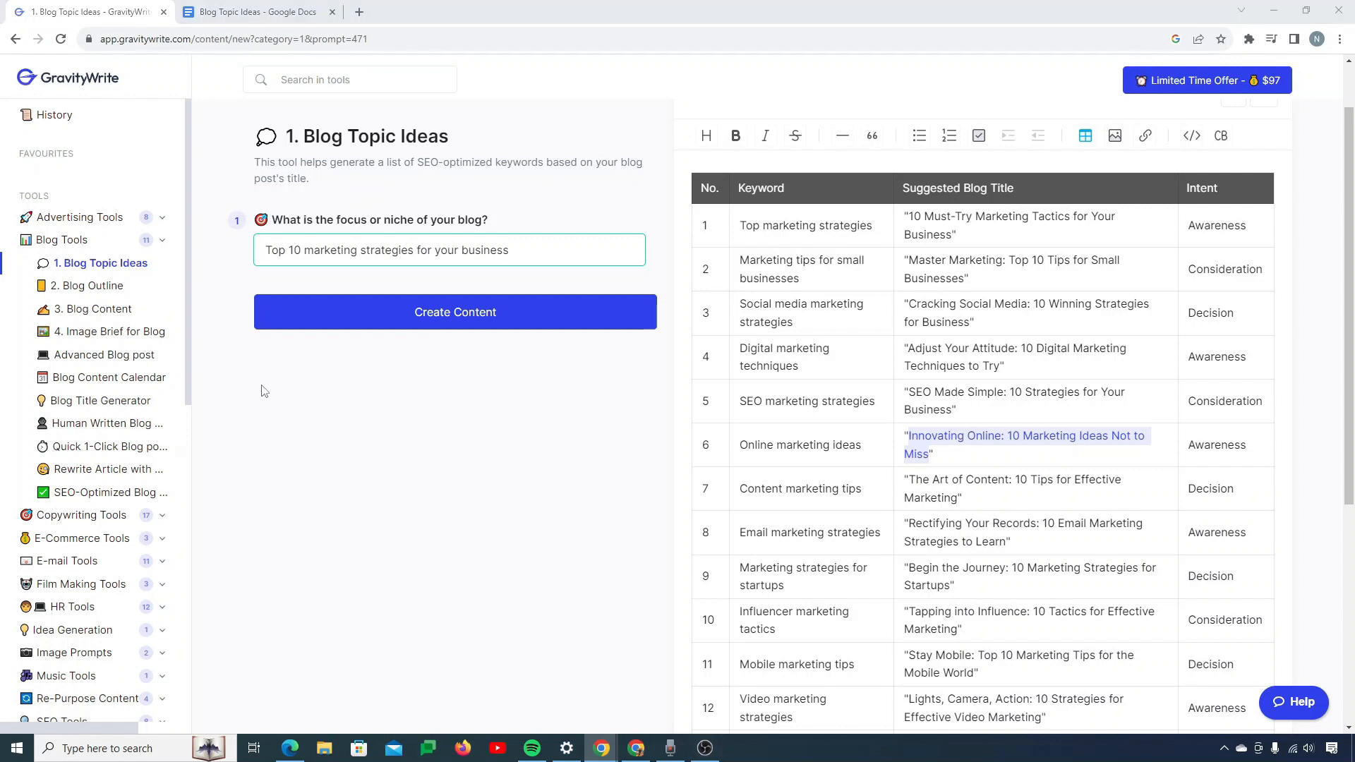
- In the "2. Blog Outline" tool, enter the topic "Innovating Online: 10 Marketing Ideas Not to Miss" and keep the language as English
click(92, 286)
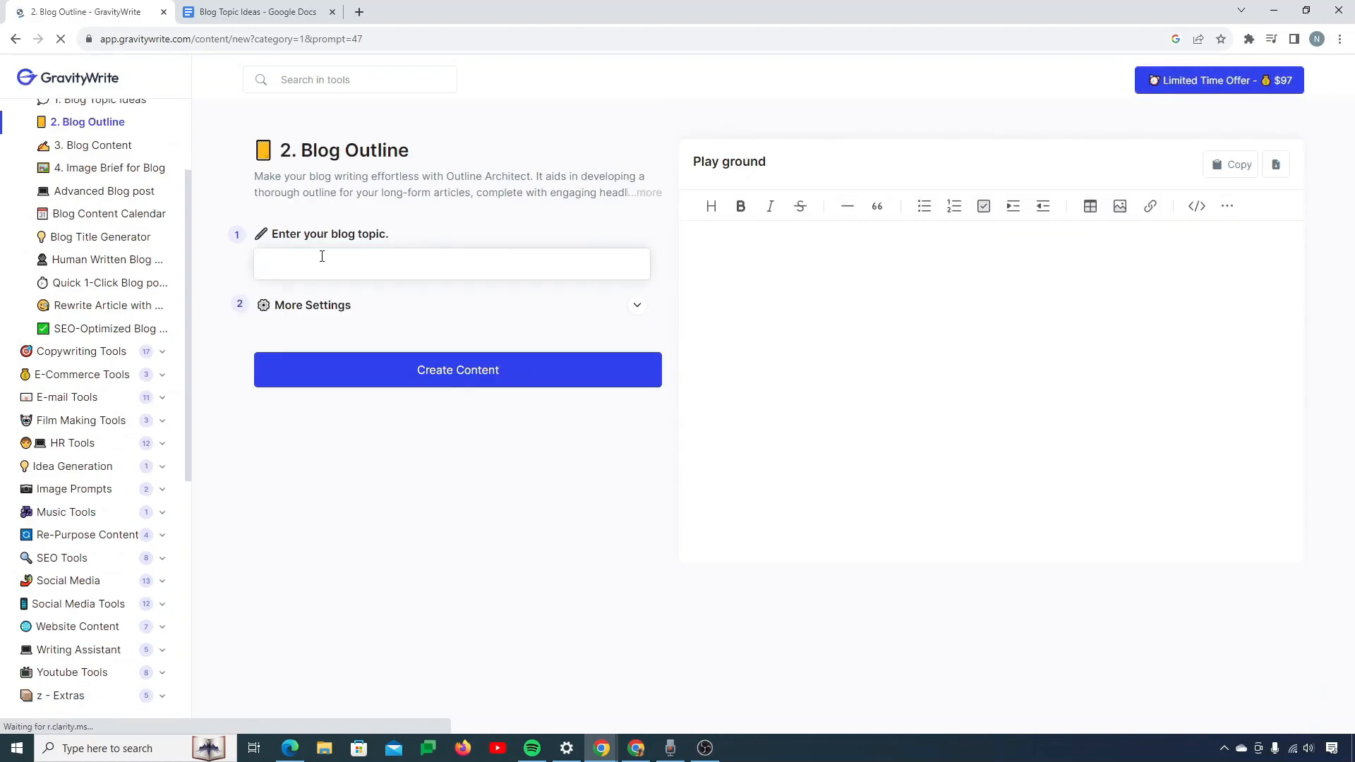
key(ctrl+v)
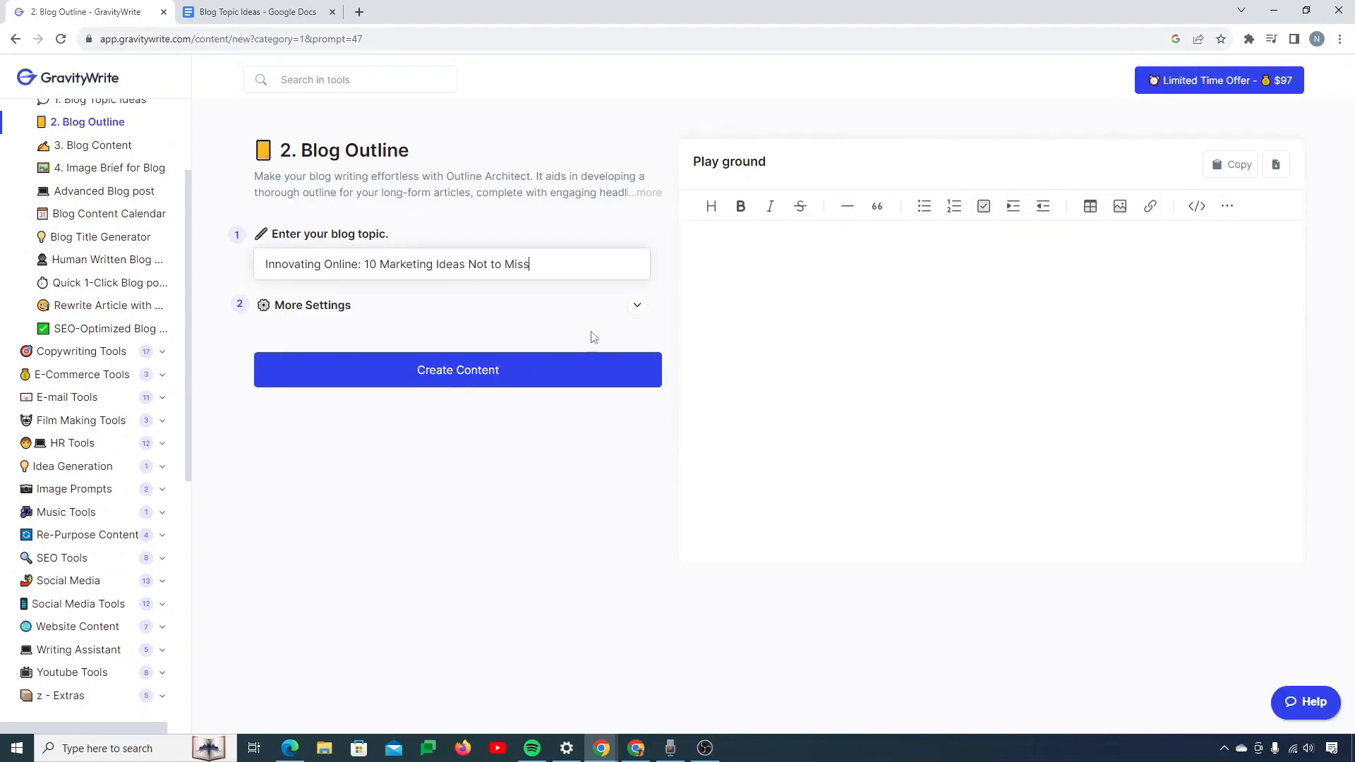
click(639, 309)
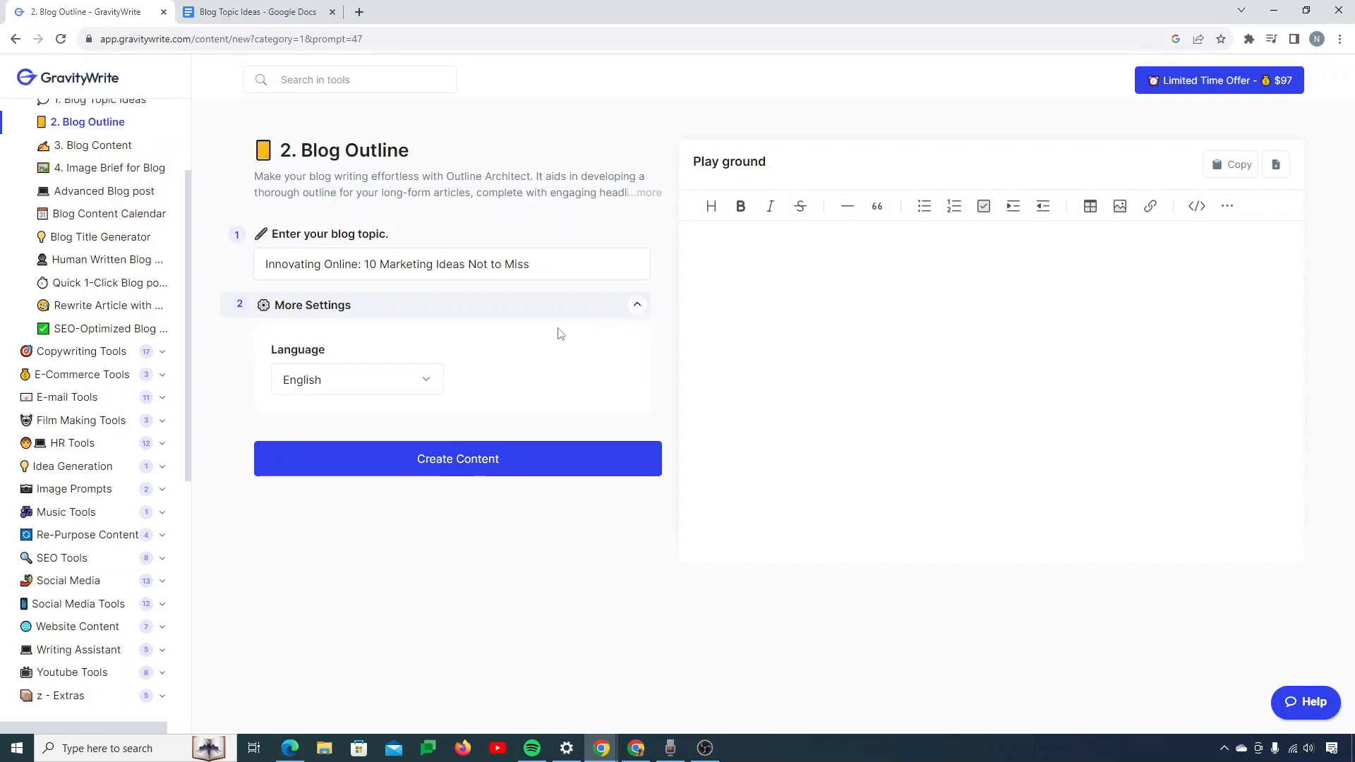
click(416, 389)
click(417, 388)
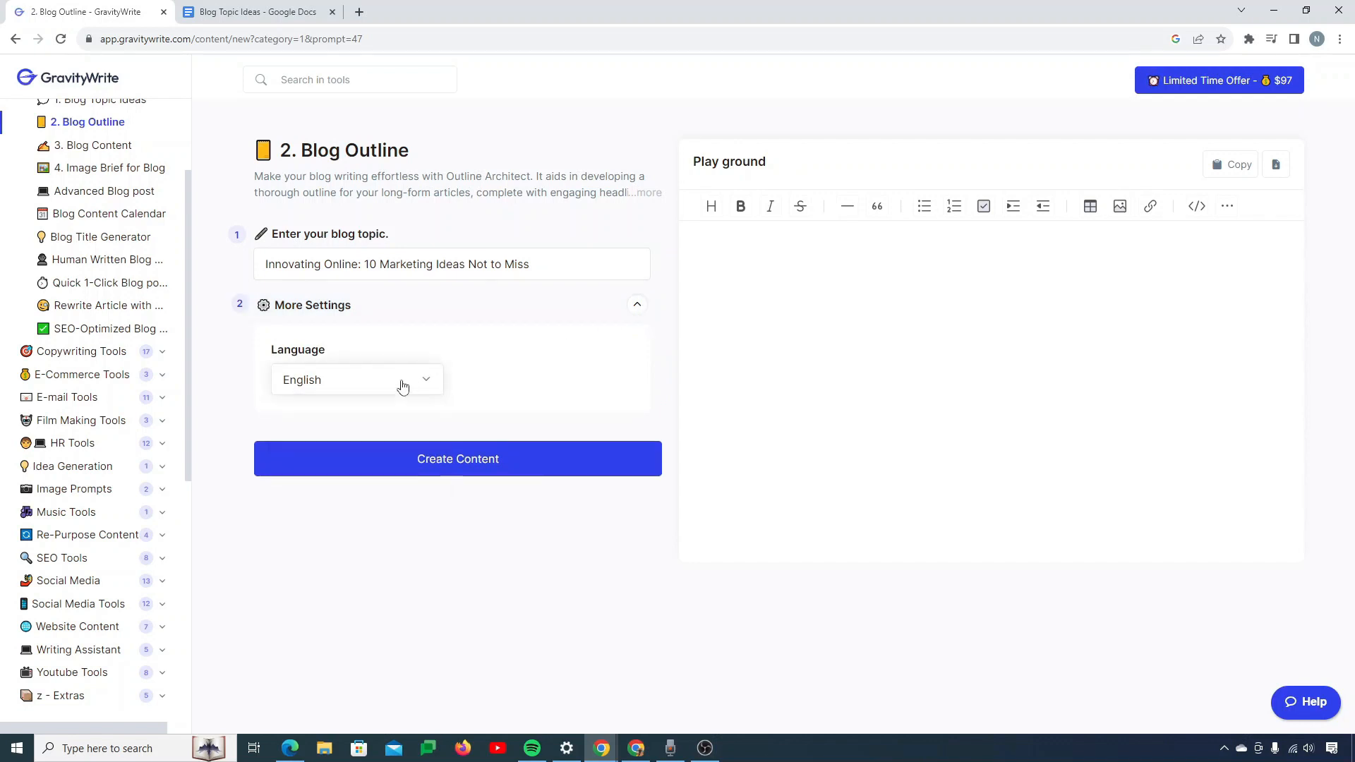
scroll(137, 367, up, 4)
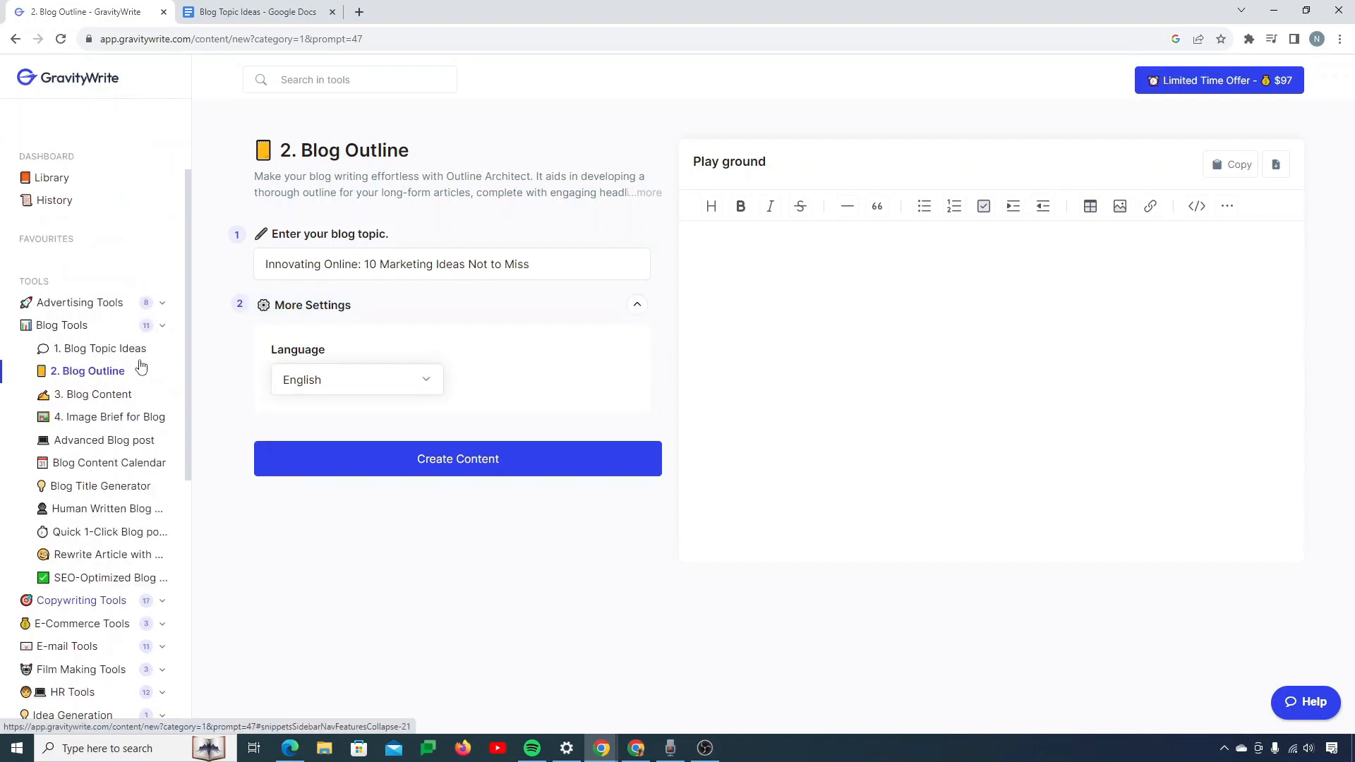
- Generate the blog outline and review its sections
click(468, 463)
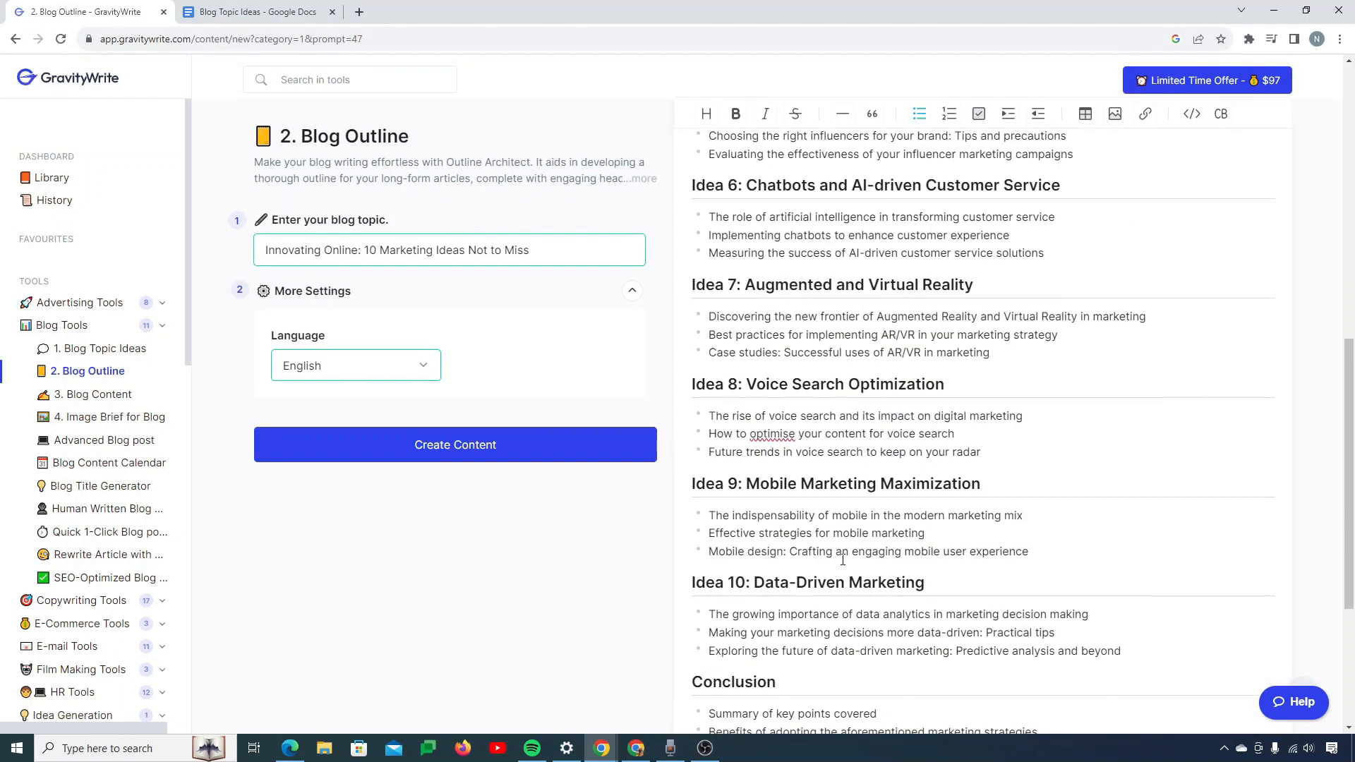
scroll(843, 559, up, 10)
scroll(843, 559, up, 3)
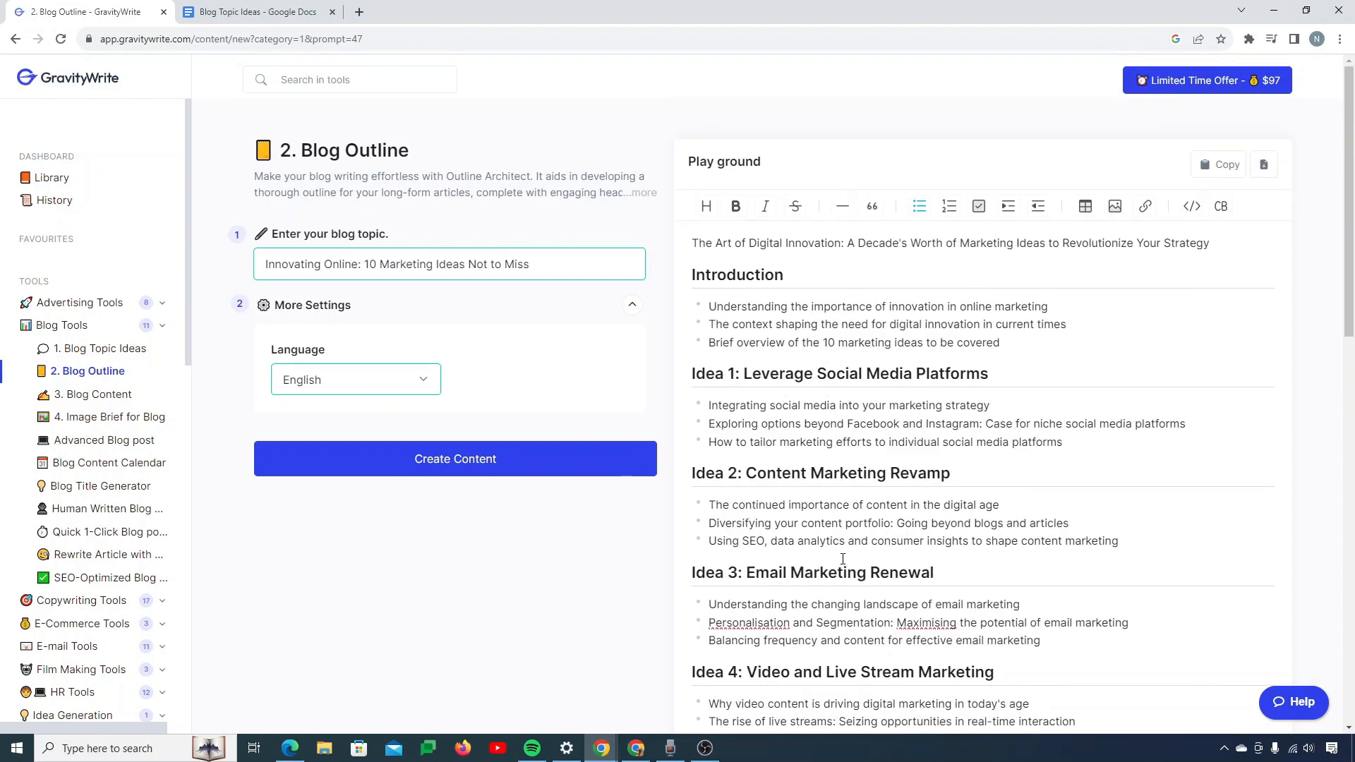
scroll(843, 559, down, 3)
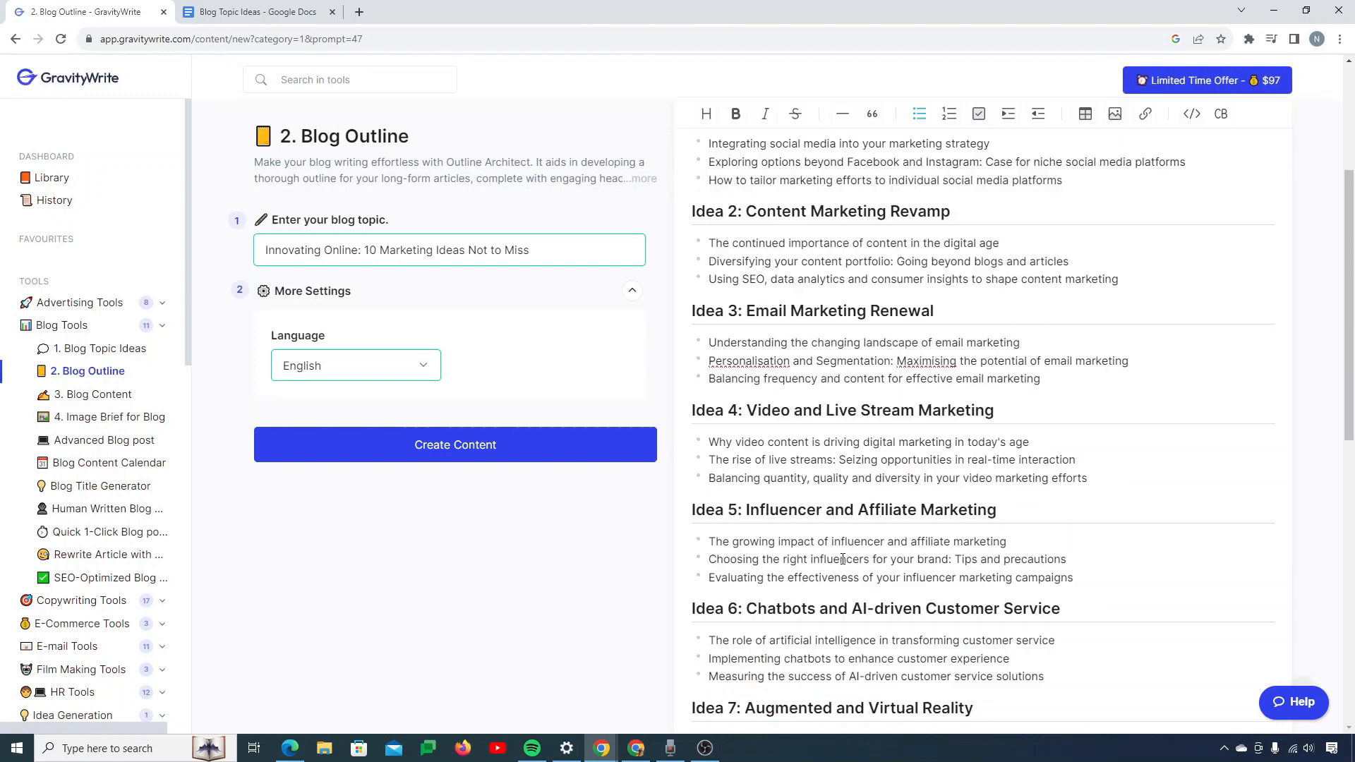
- Copy the full generated outline from GravityWrite and paste it into the "Blog Outline" Google Docs document
scroll(843, 559, up, 3)
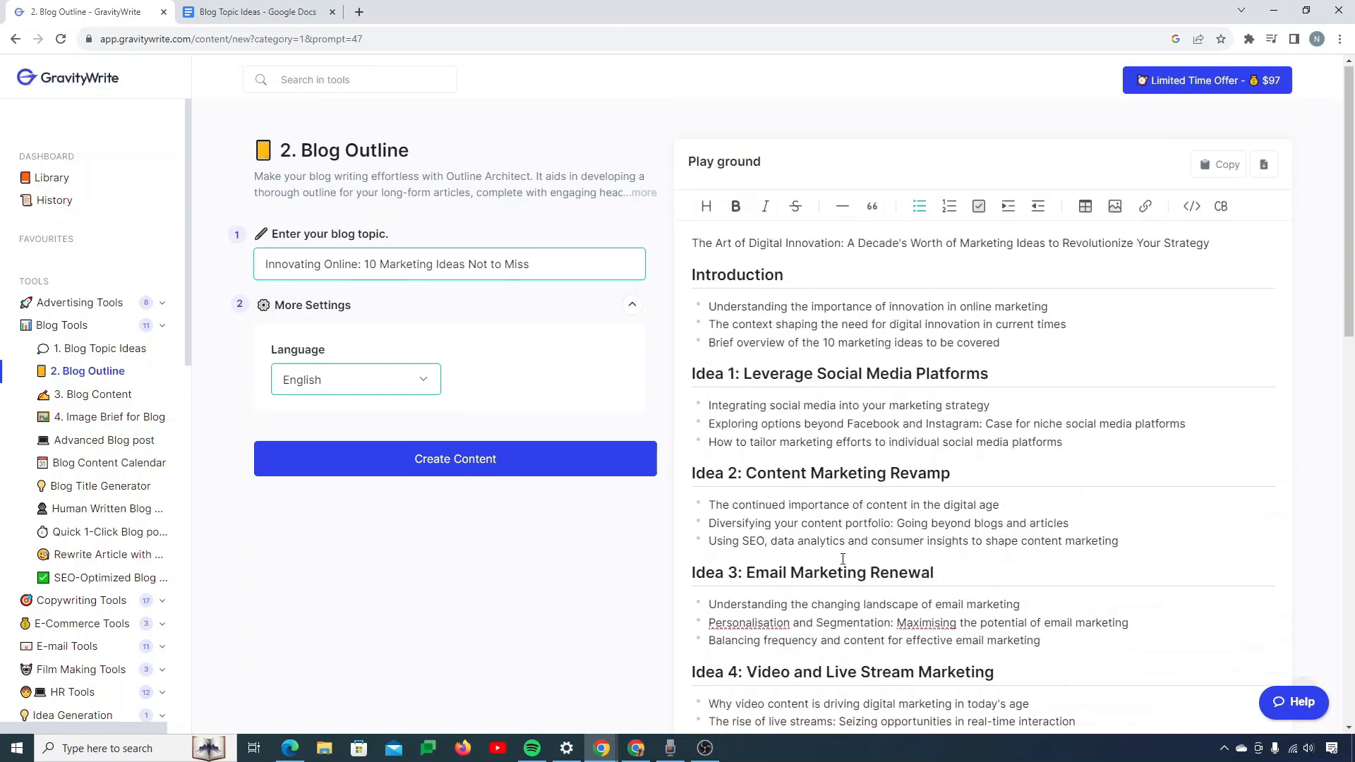
click(1220, 166)
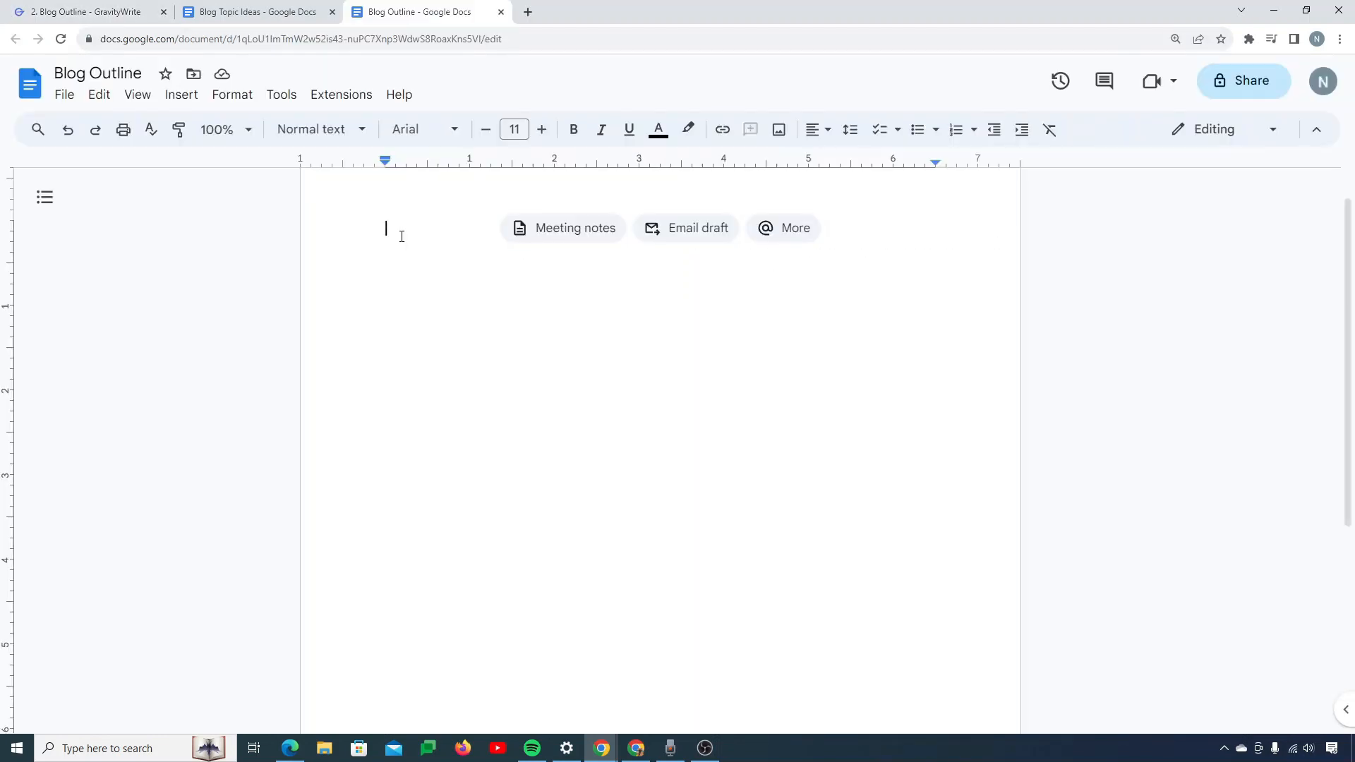
key(ctrl+v)
scroll(476, 320, up, 10)
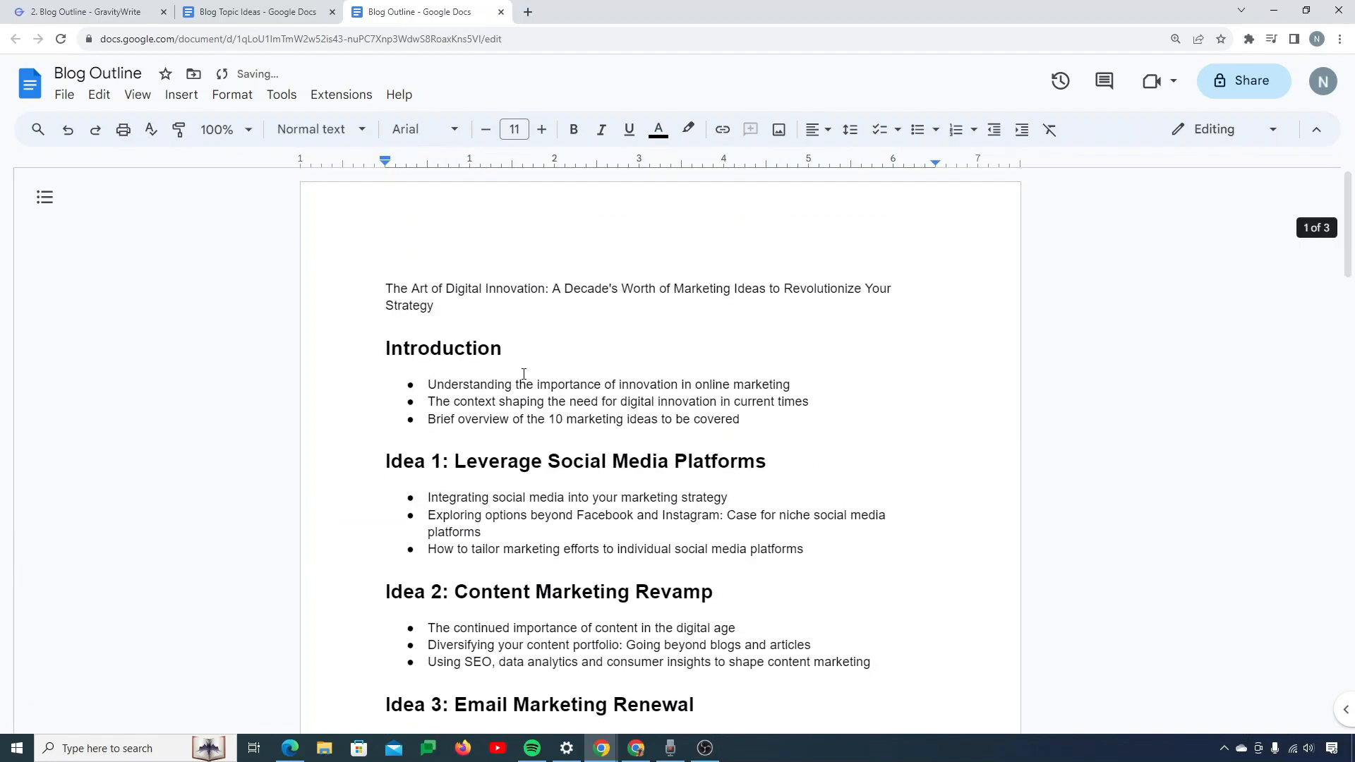
- Format the title line "The Art of Digital Innovation: A Decade's Worth of Marketing Ideas to Revolutionize Your Strategy" as a bold Heading 1
right_click(448, 279)
click(388, 289)
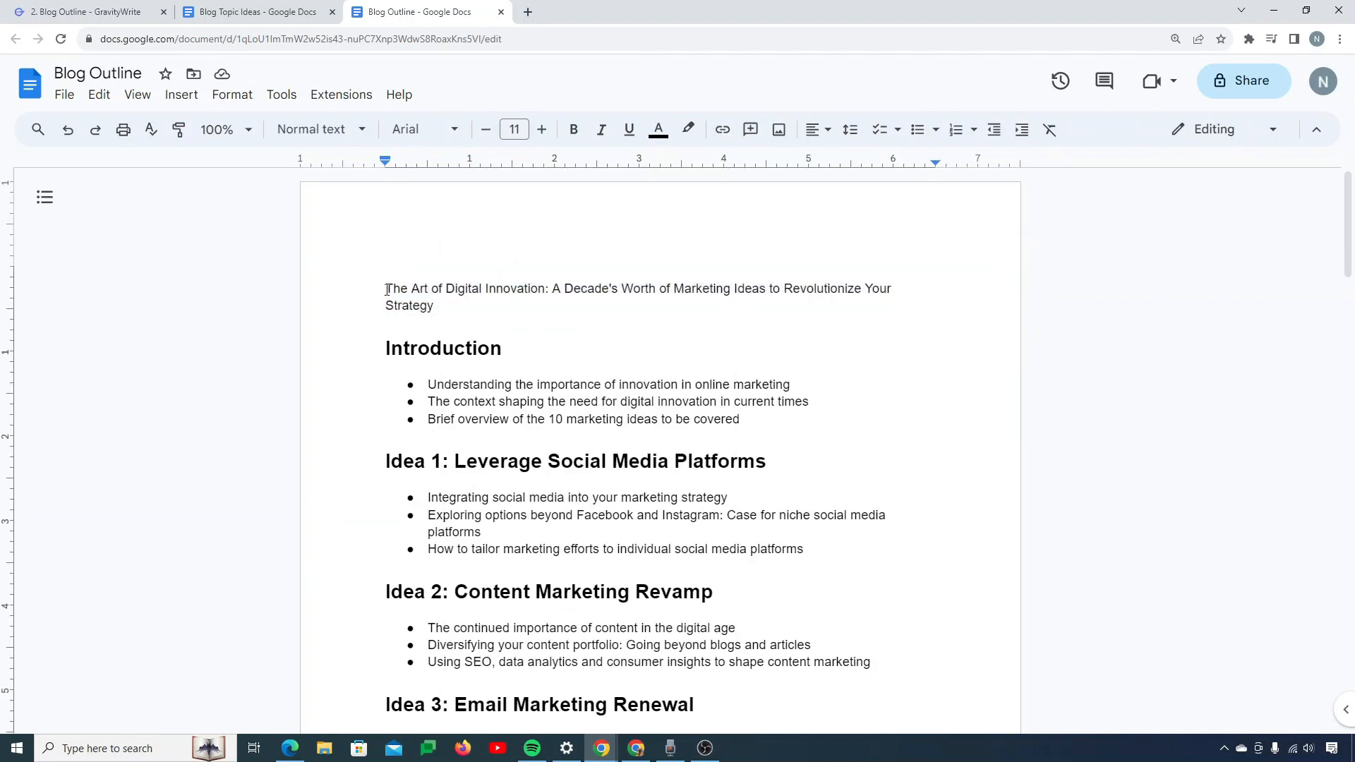
drag(388, 289, 437, 307)
key(ctrl+alt+1)
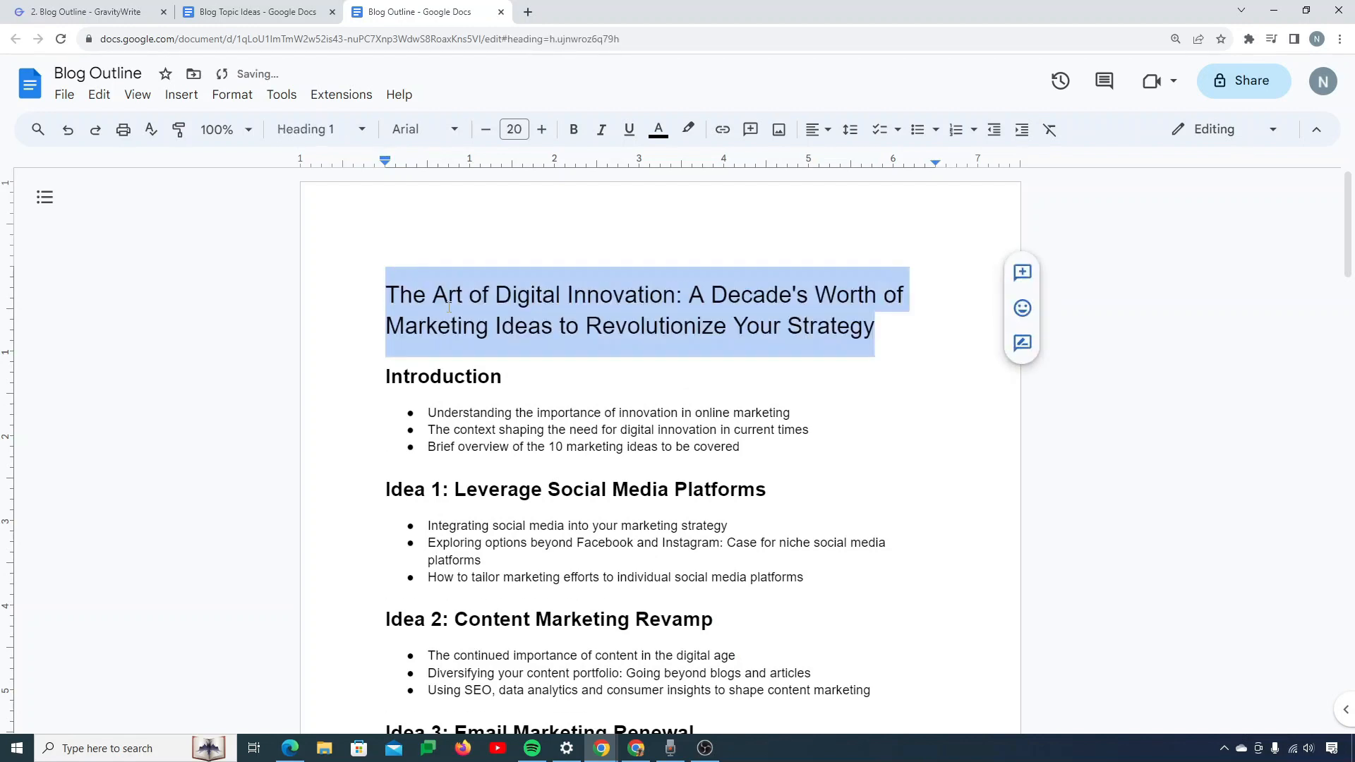
key(ctrl+b)
click(537, 402)
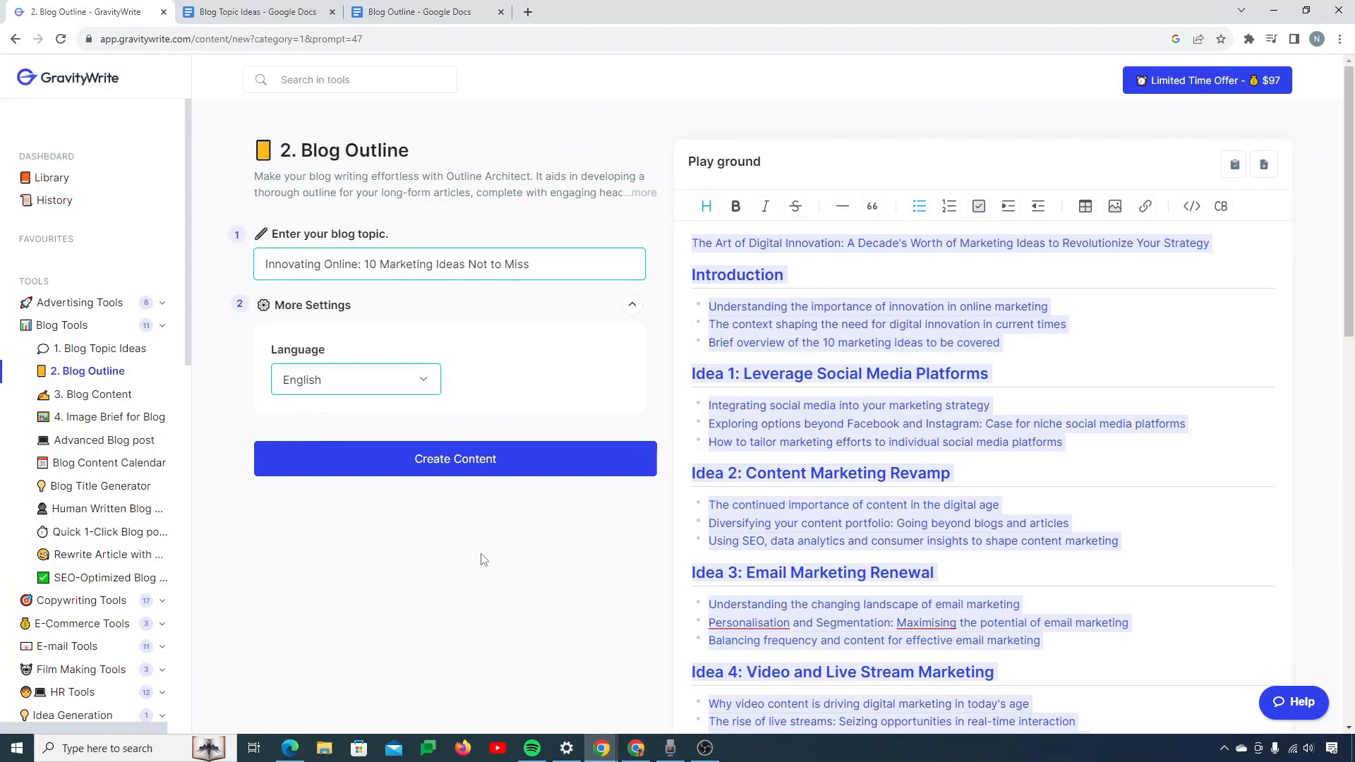
- Open GravityWrite's "3. Blog Content" tool and enter the title from the "Blog Outline" document as the blog topic
click(485, 560)
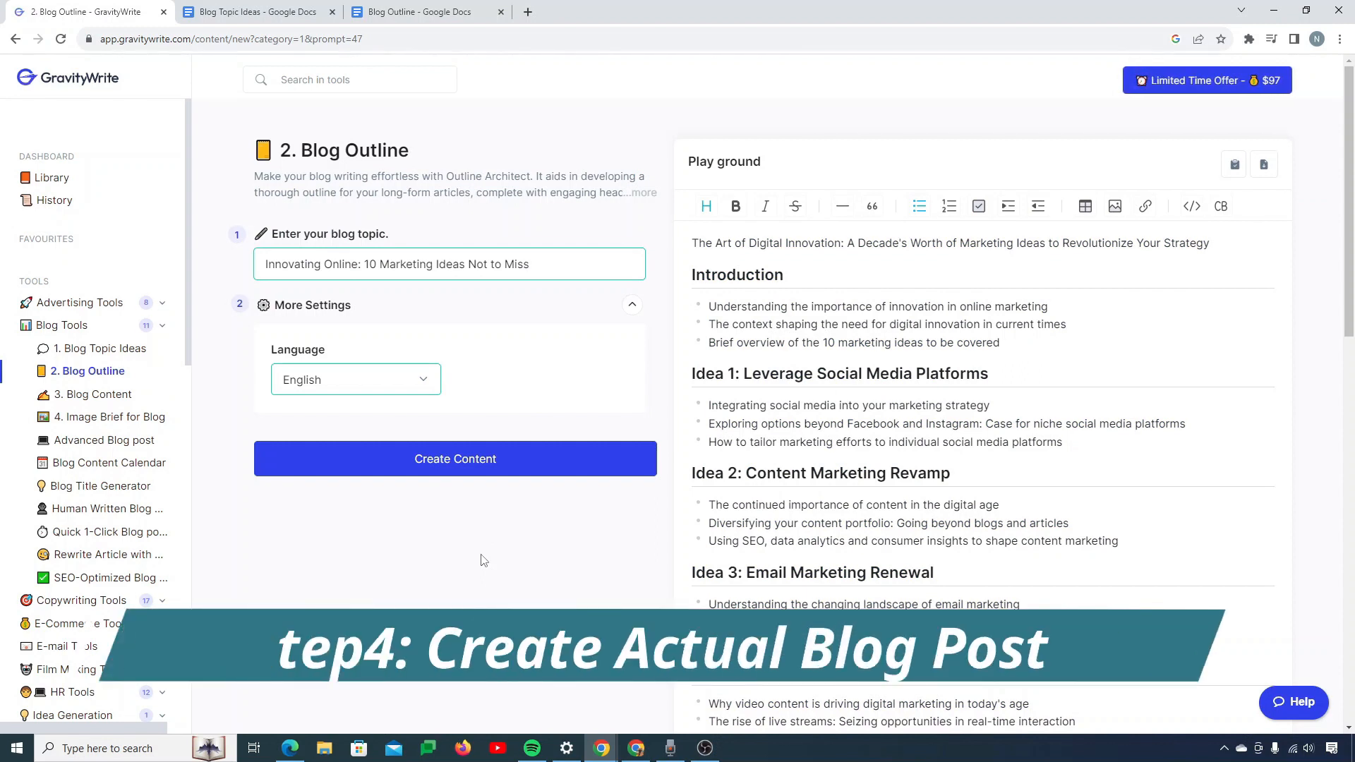
click(66, 400)
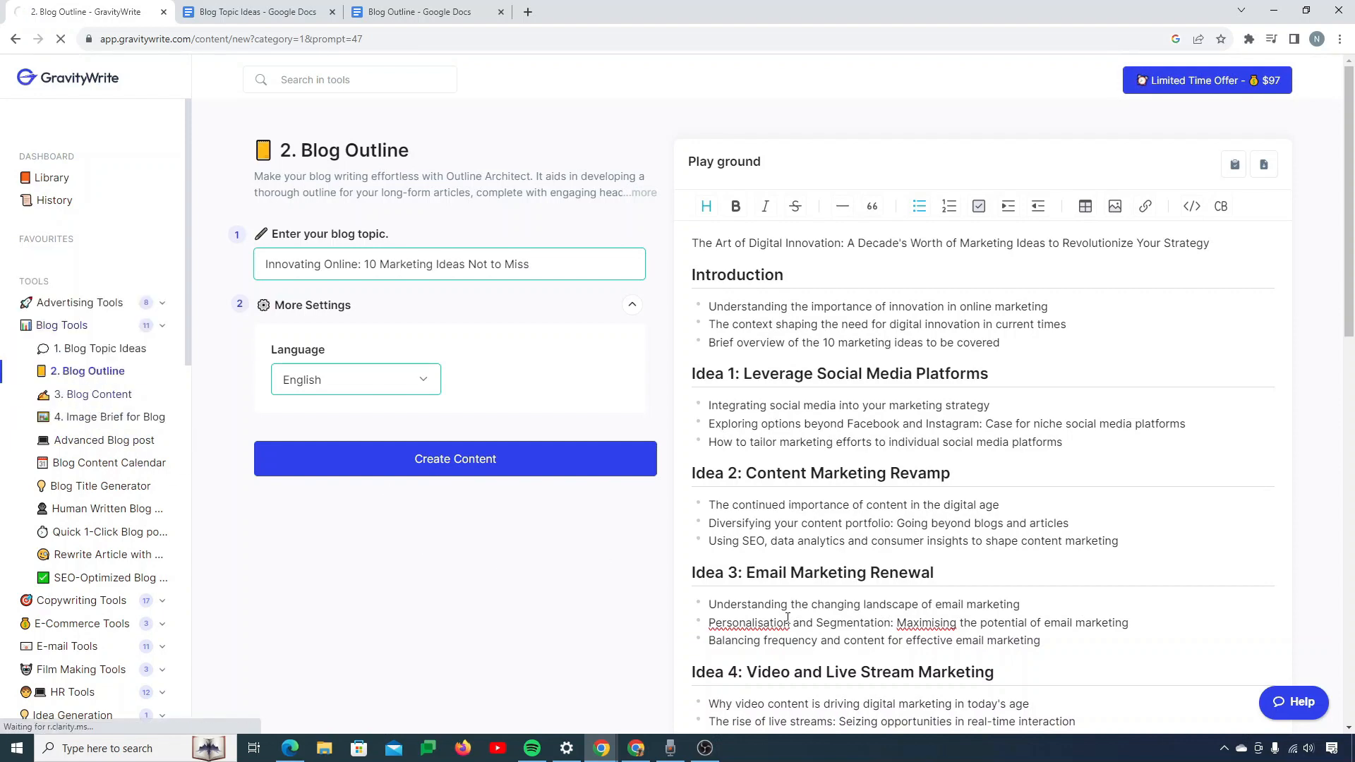
click(362, 268)
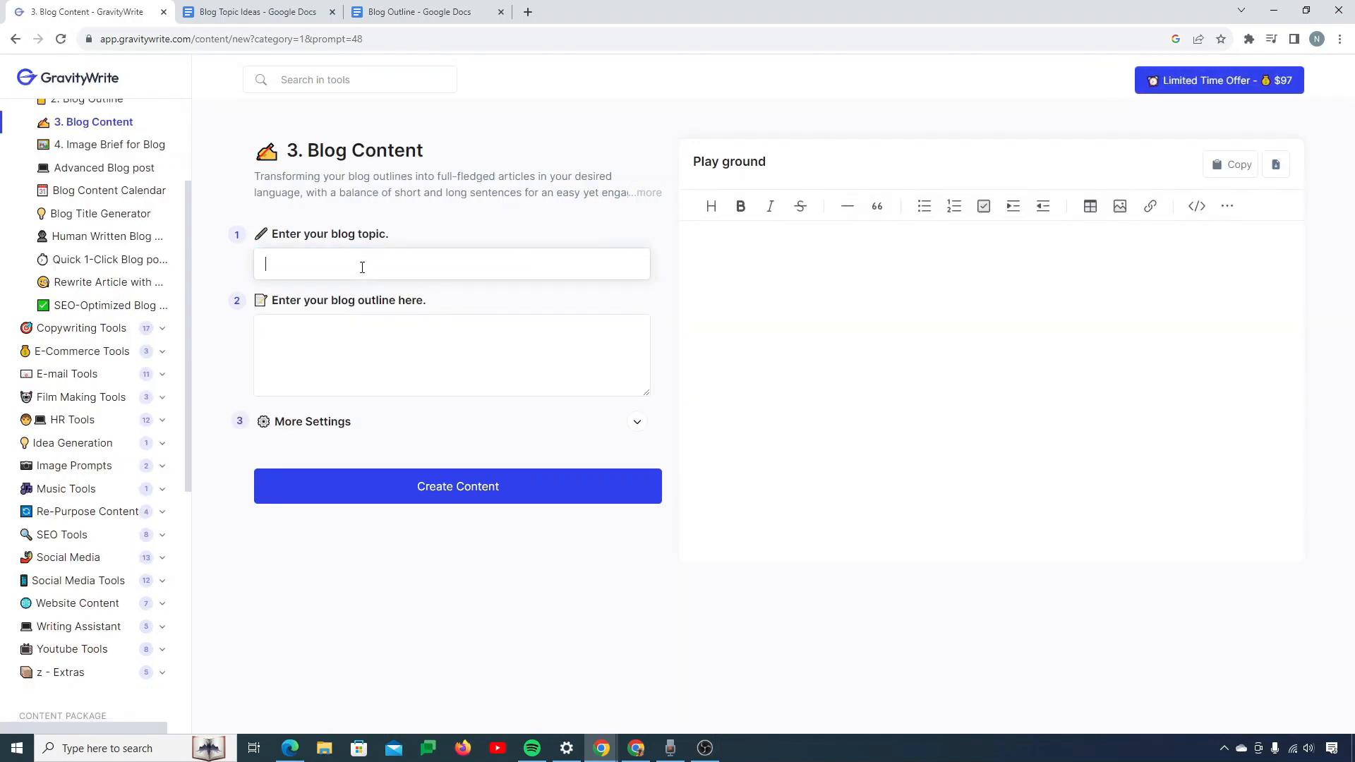
click(403, 14)
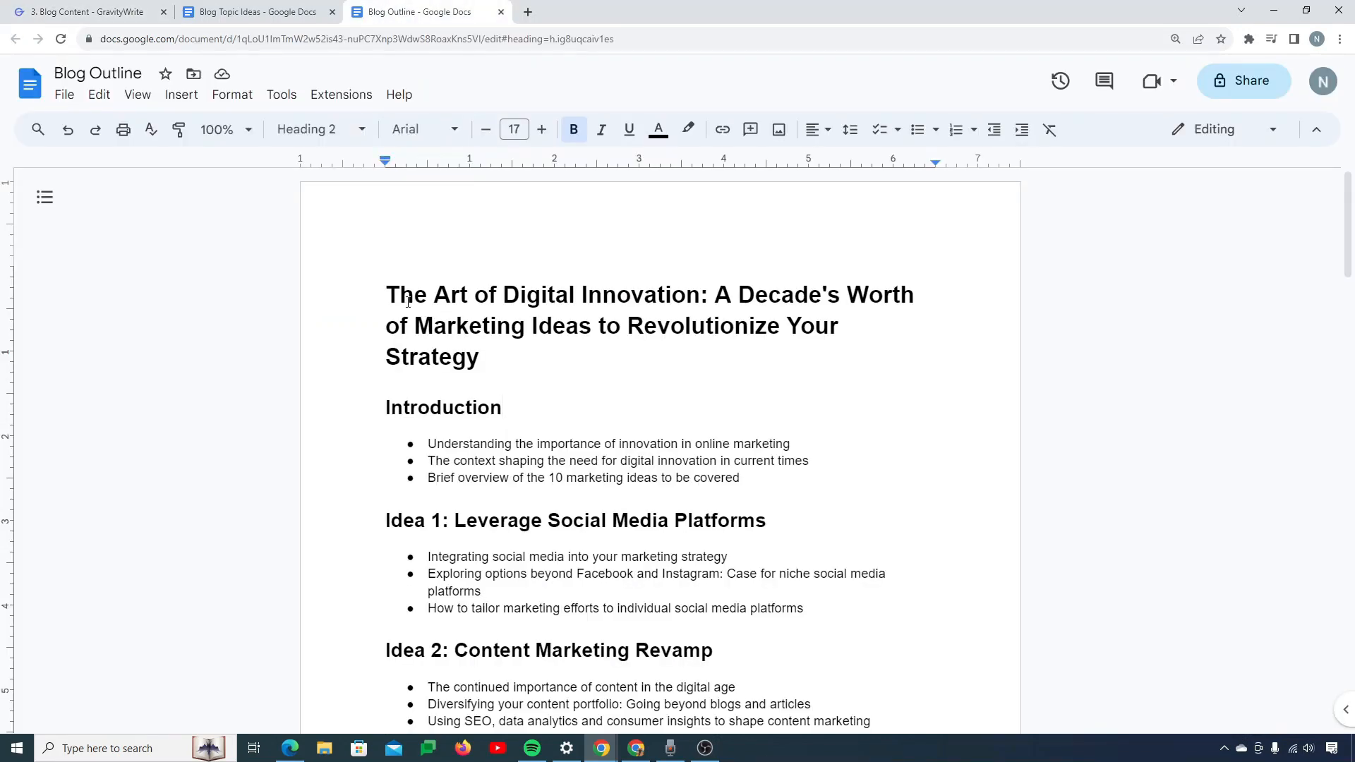
drag(395, 290, 523, 353)
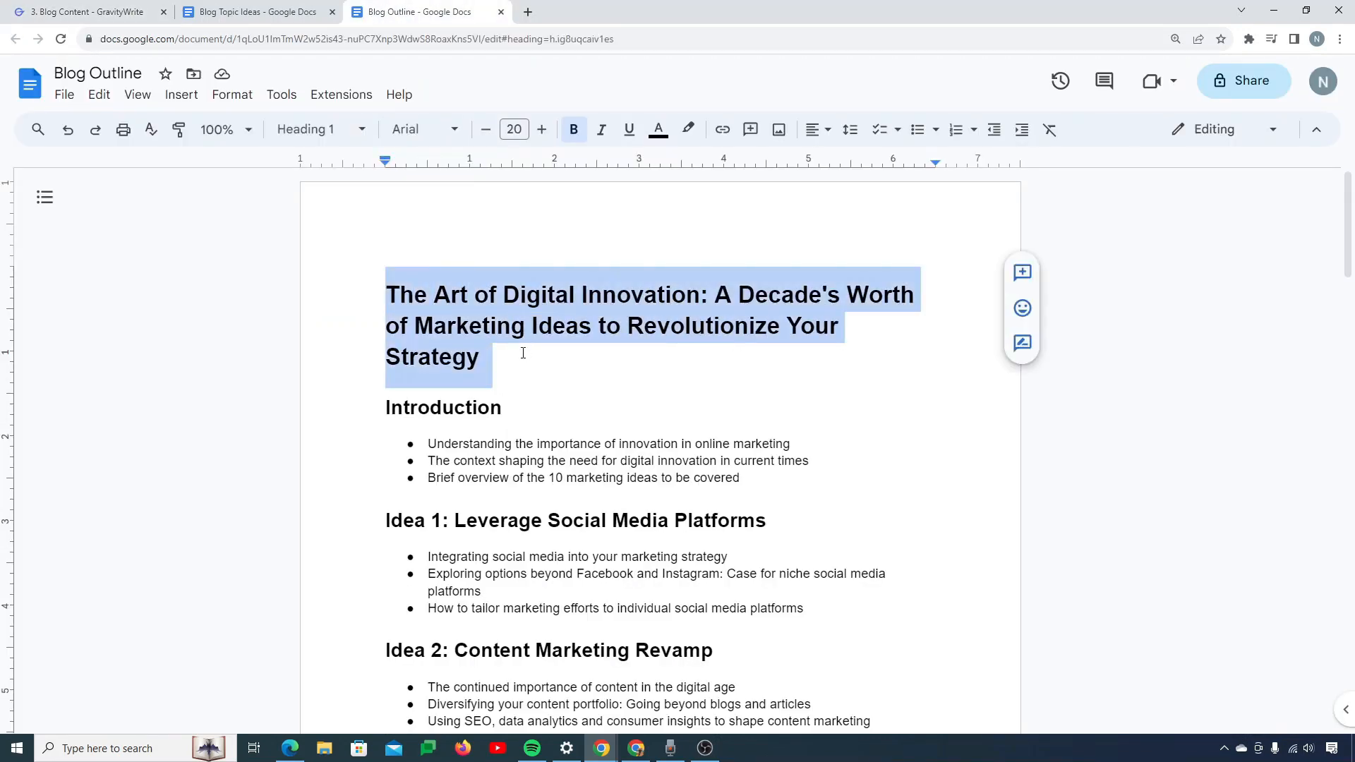
click(287, 11)
click(88, 12)
click(393, 276)
key(ctrl+v)
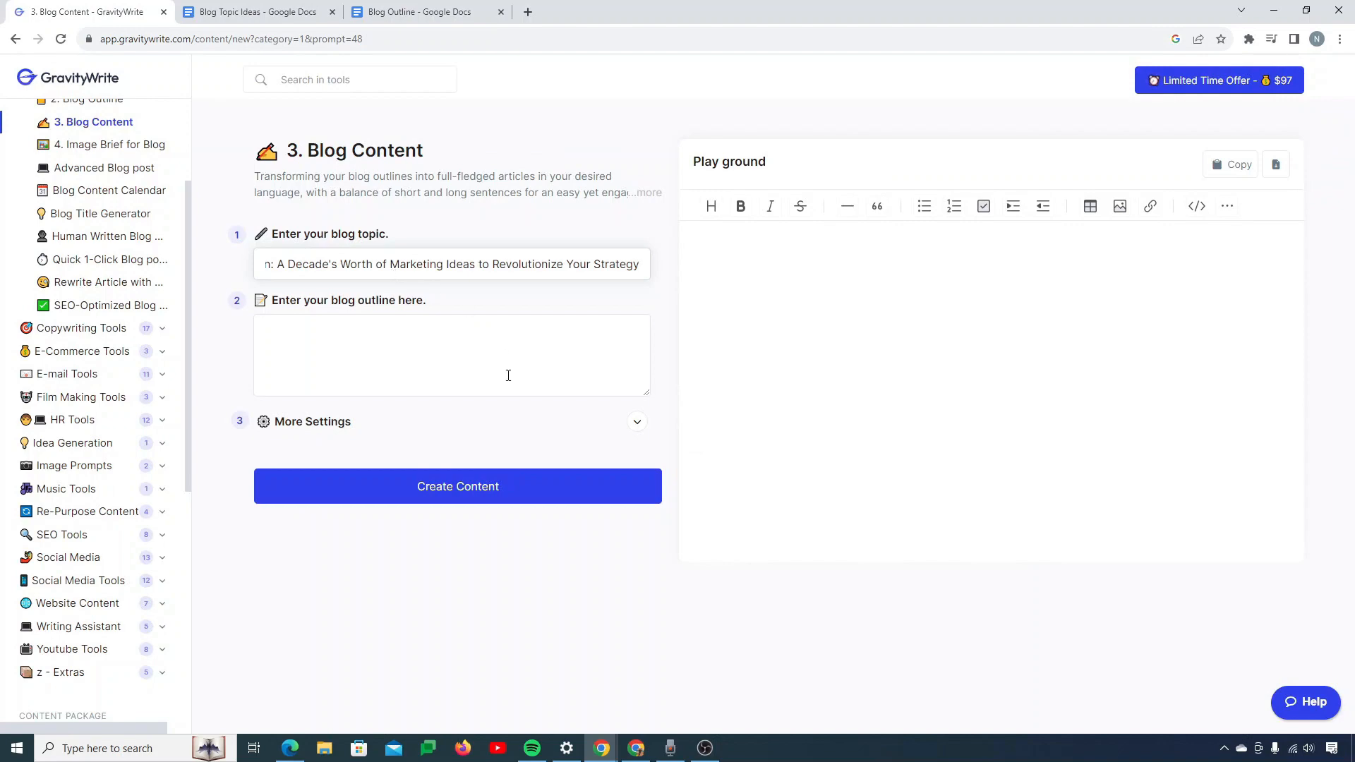
- Copy the outline from Introduction through Frequently Asked Questions into the tool's blog outline field and generate the blog content
click(410, 12)
drag(384, 413, 939, 661)
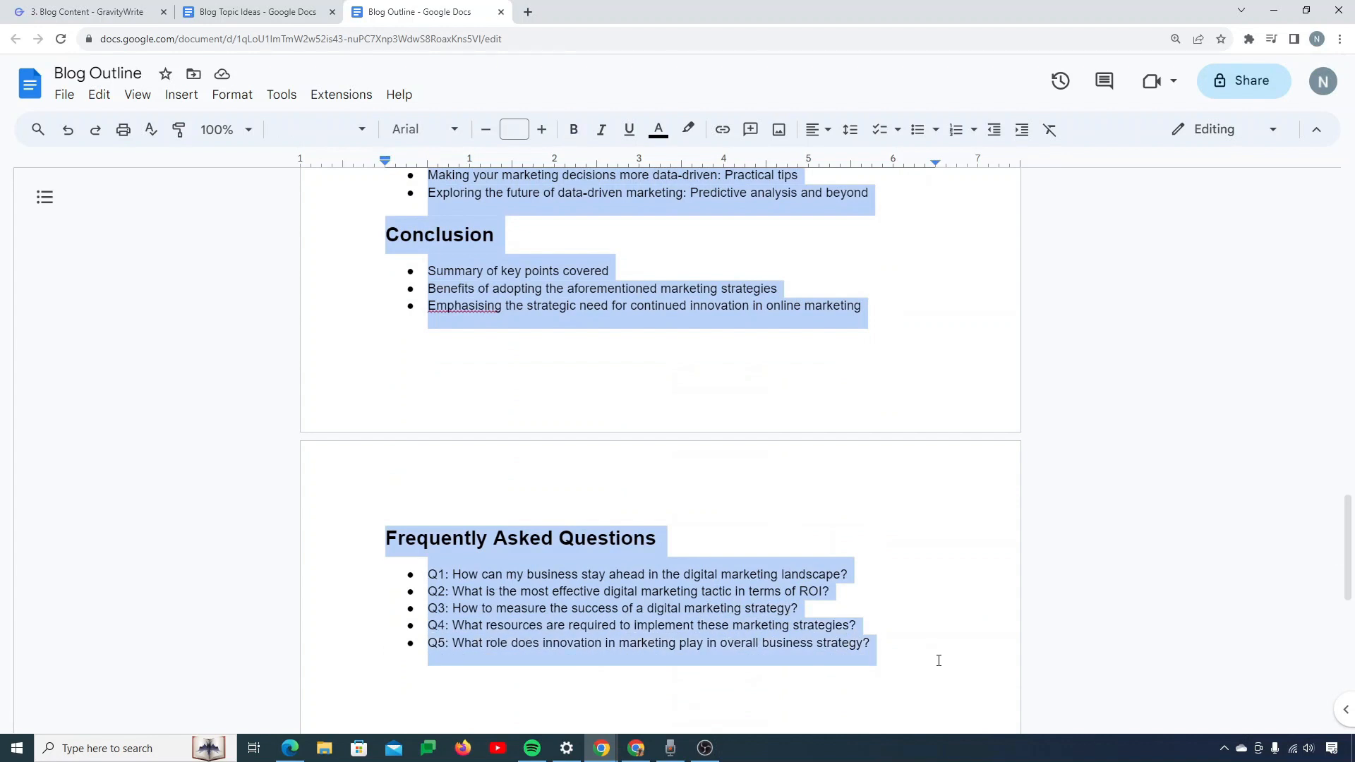
click(88, 12)
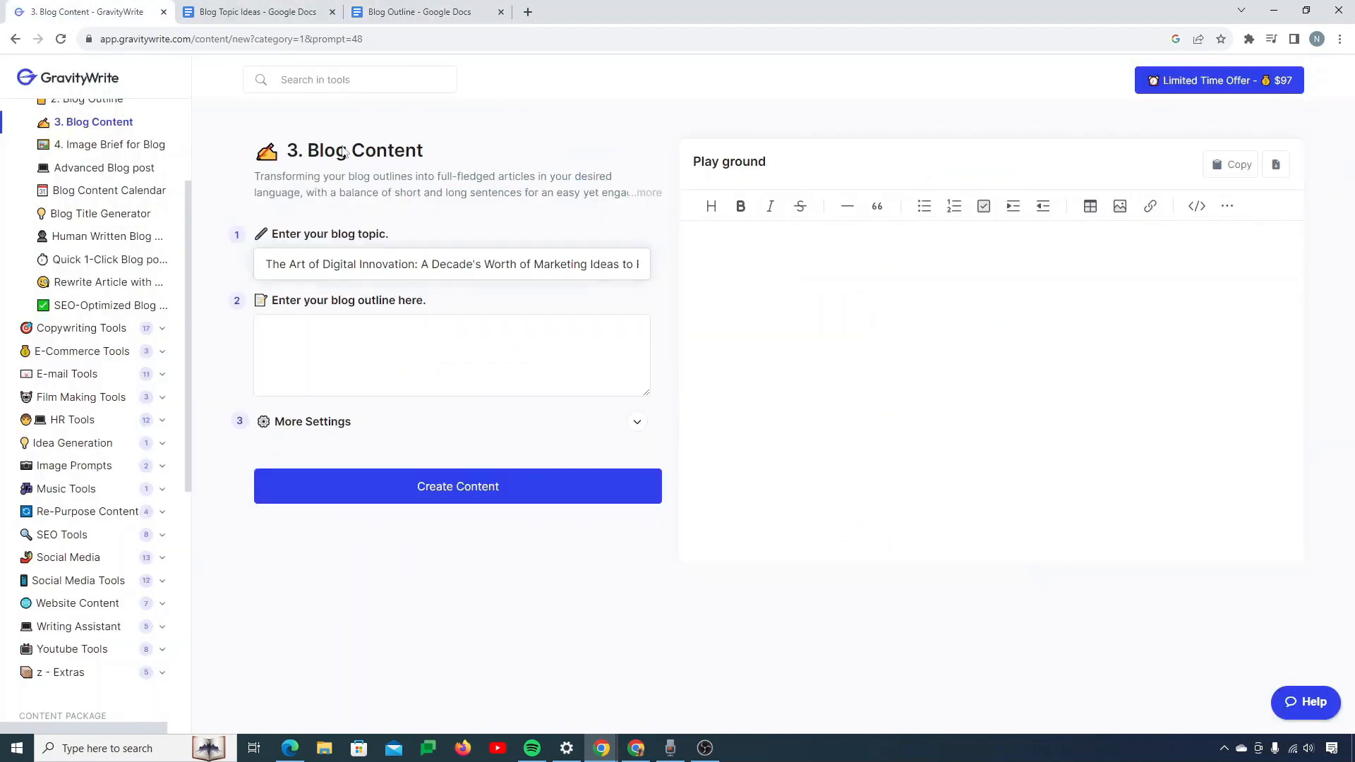
click(416, 347)
key(ctrl+v)
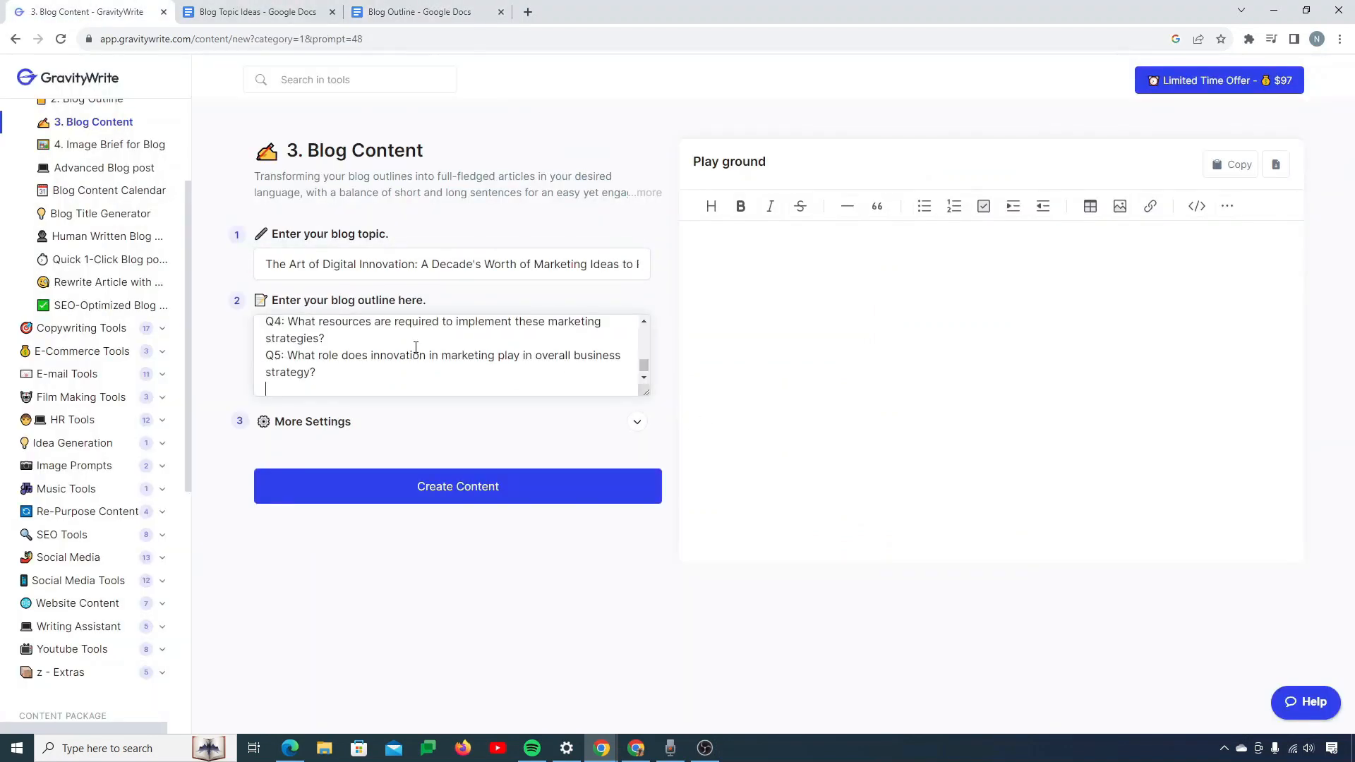
click(521, 499)
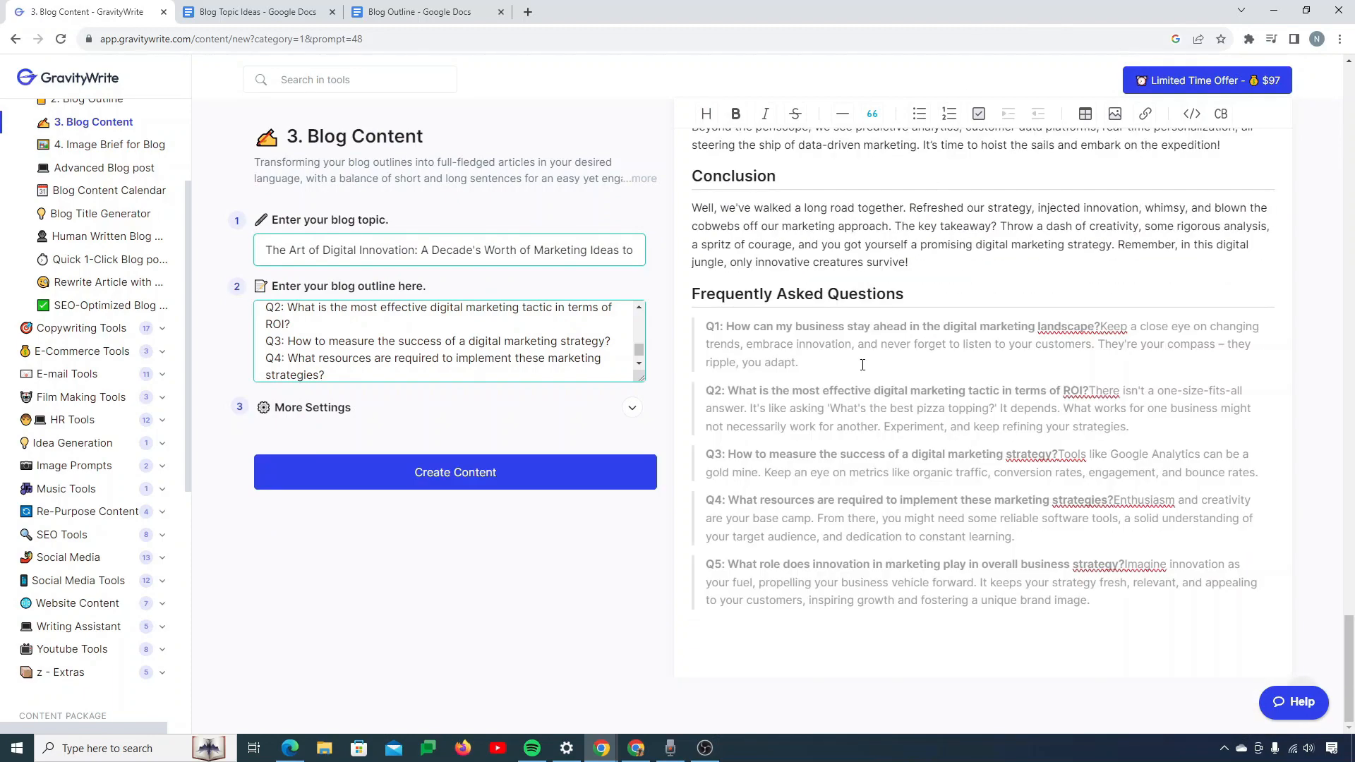
- Copy the entire generated blog article from GravityWrite and paste it into a new blank Google Docs document
scroll(862, 365, up, 20)
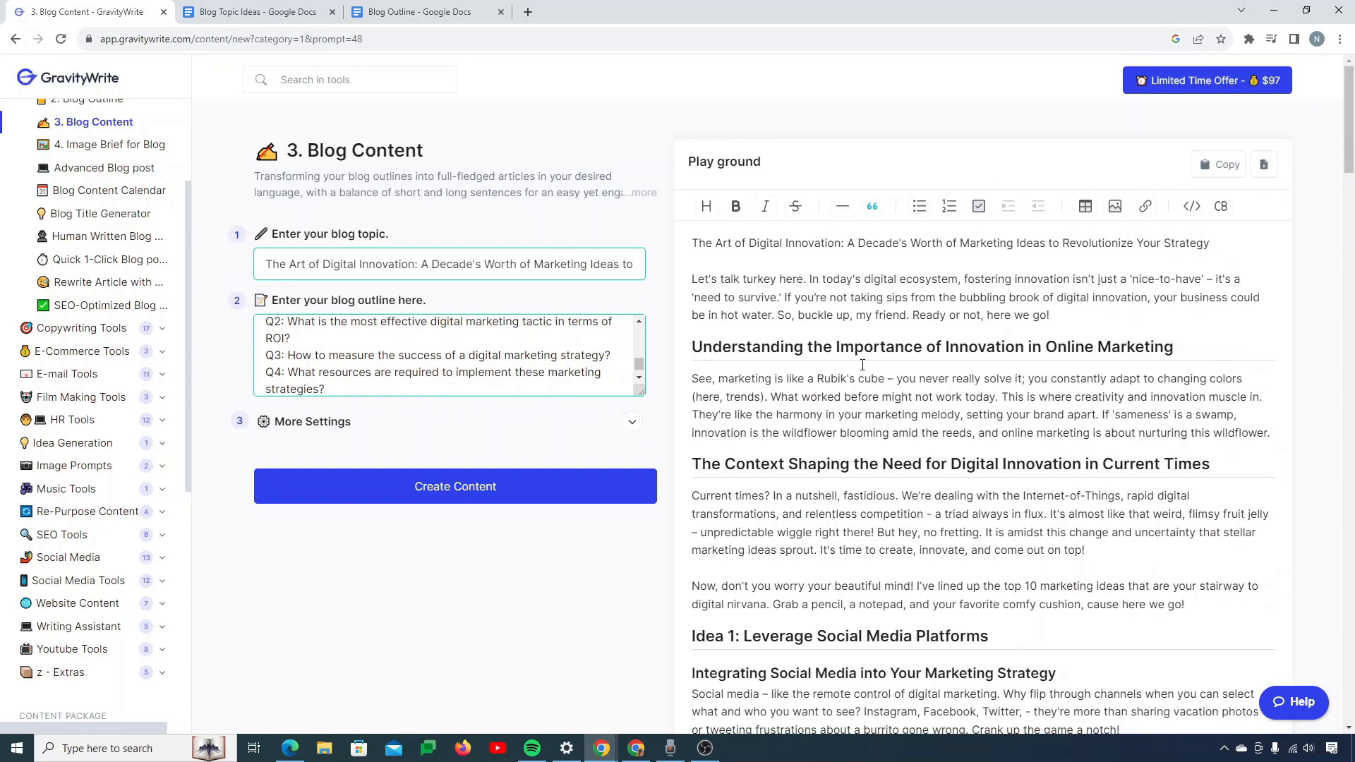
drag(693, 245, 717, 263)
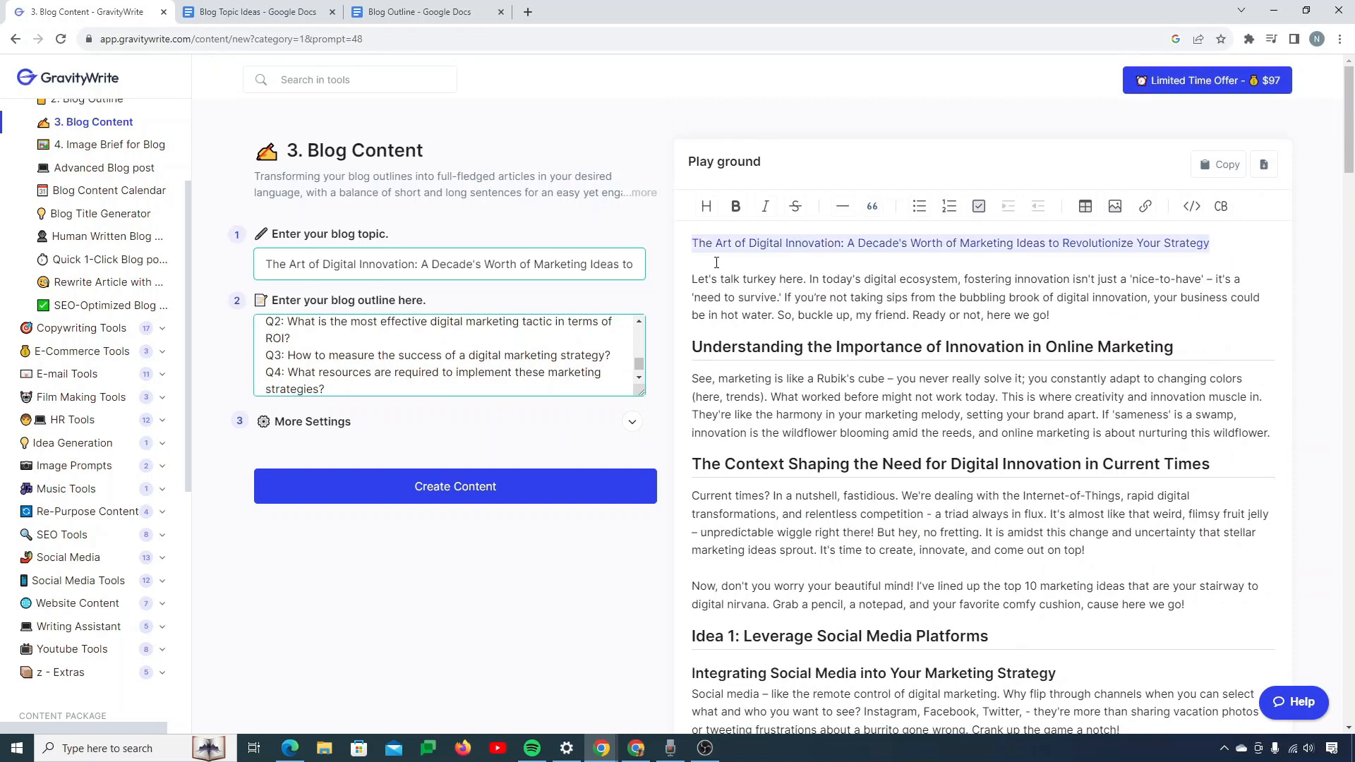
key(ctrl+a)
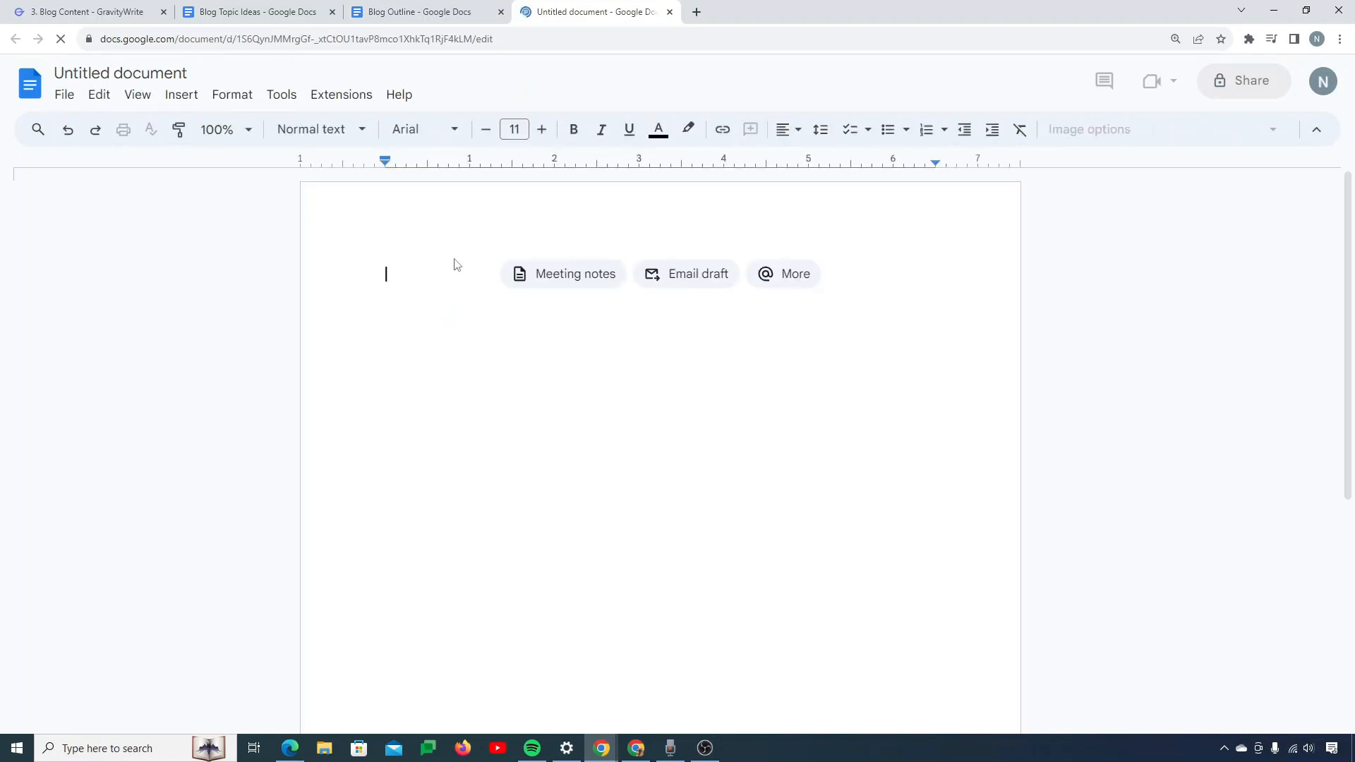
key(ctrl+v)
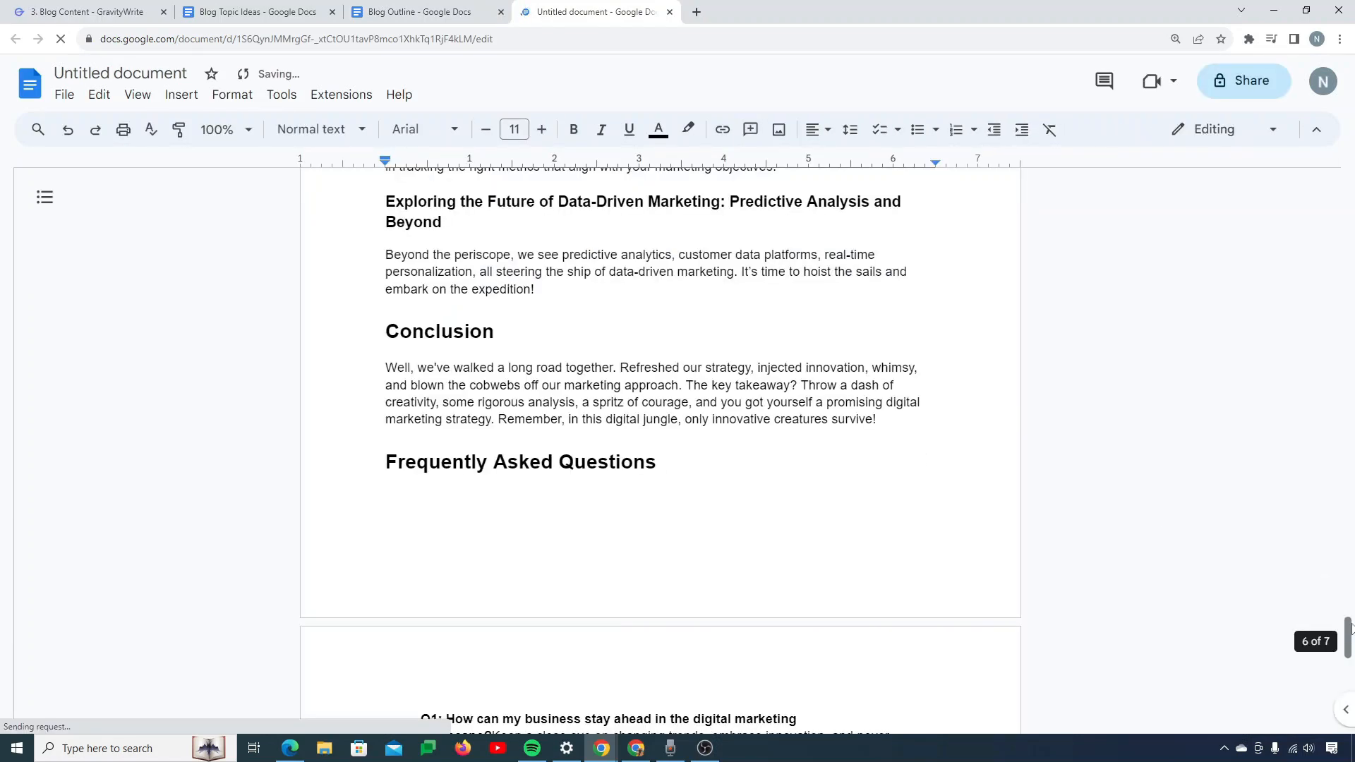
- Check the word count of the whole pasted blog article
drag(1353, 639, 1351, 676)
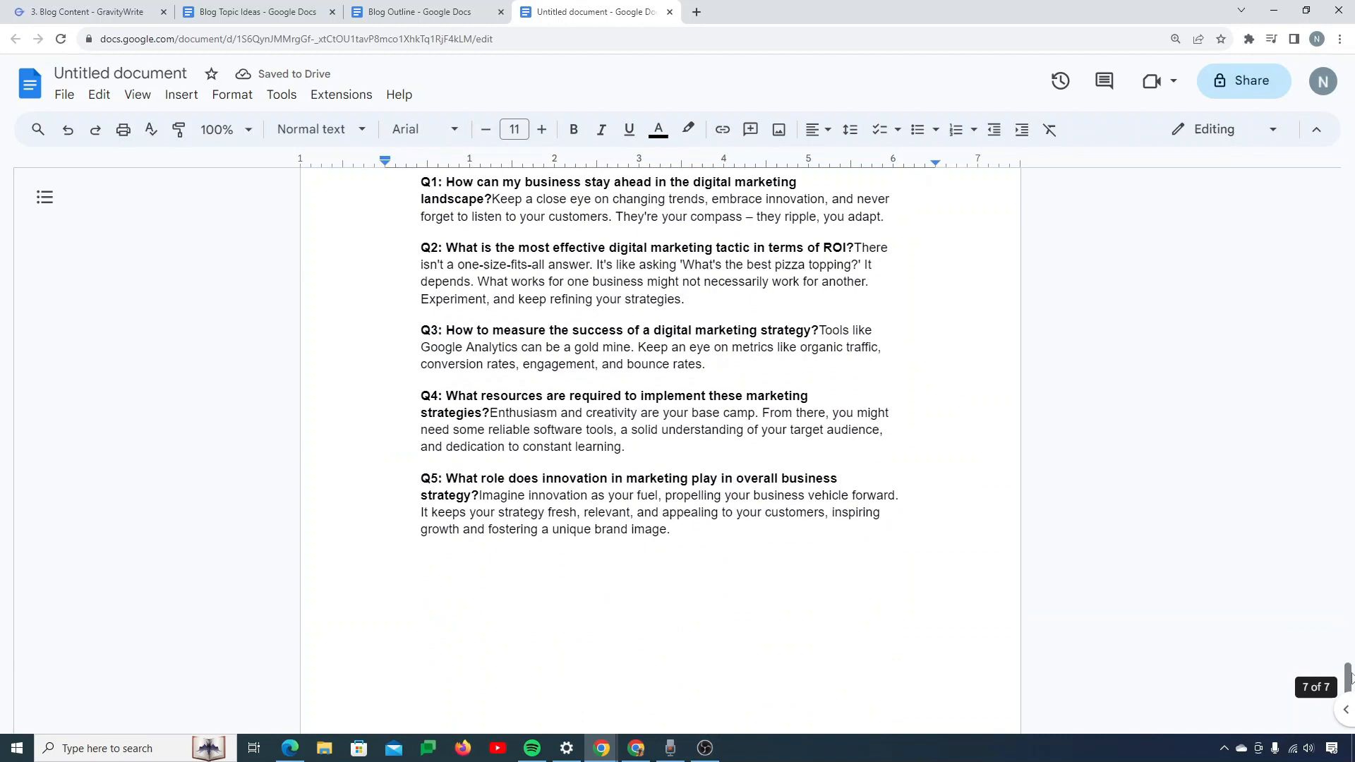
click(579, 556)
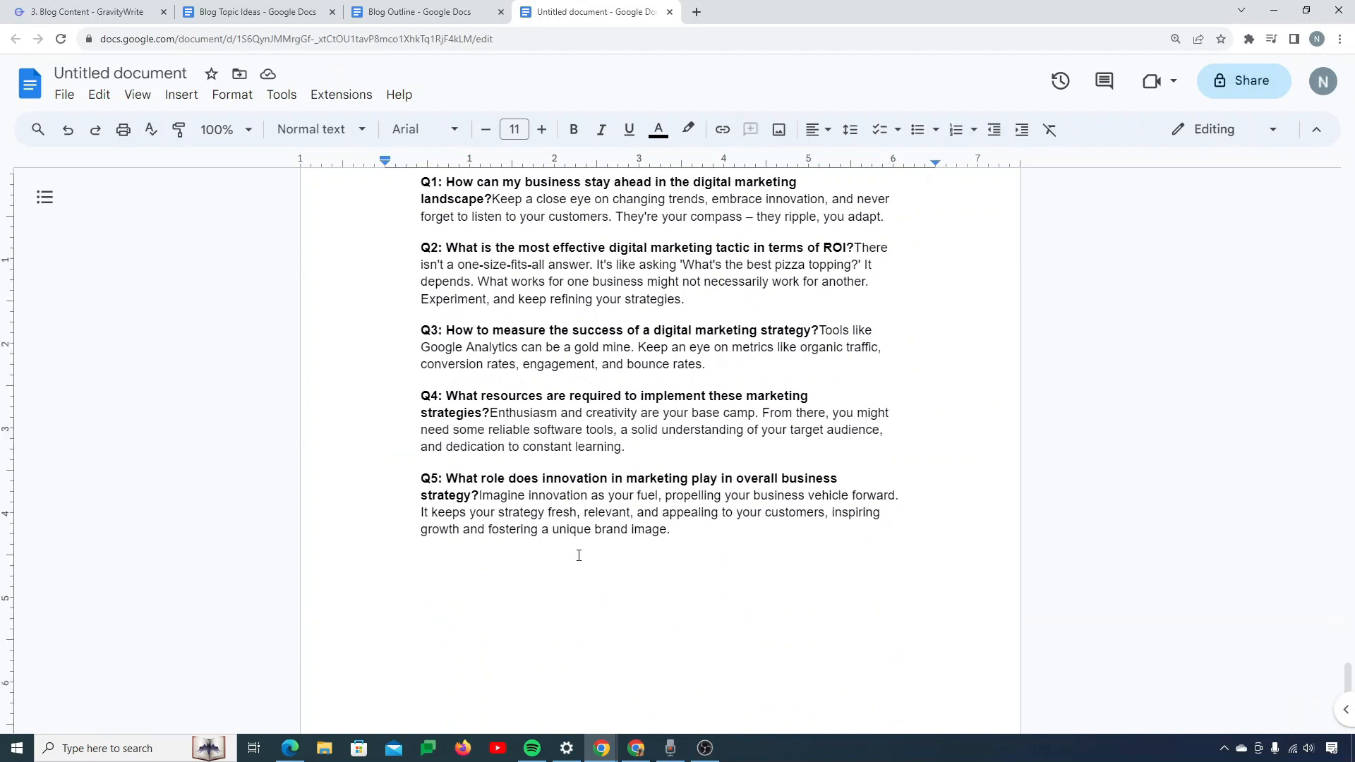
key(ctrl+a)
key(ctrl+shift+c)
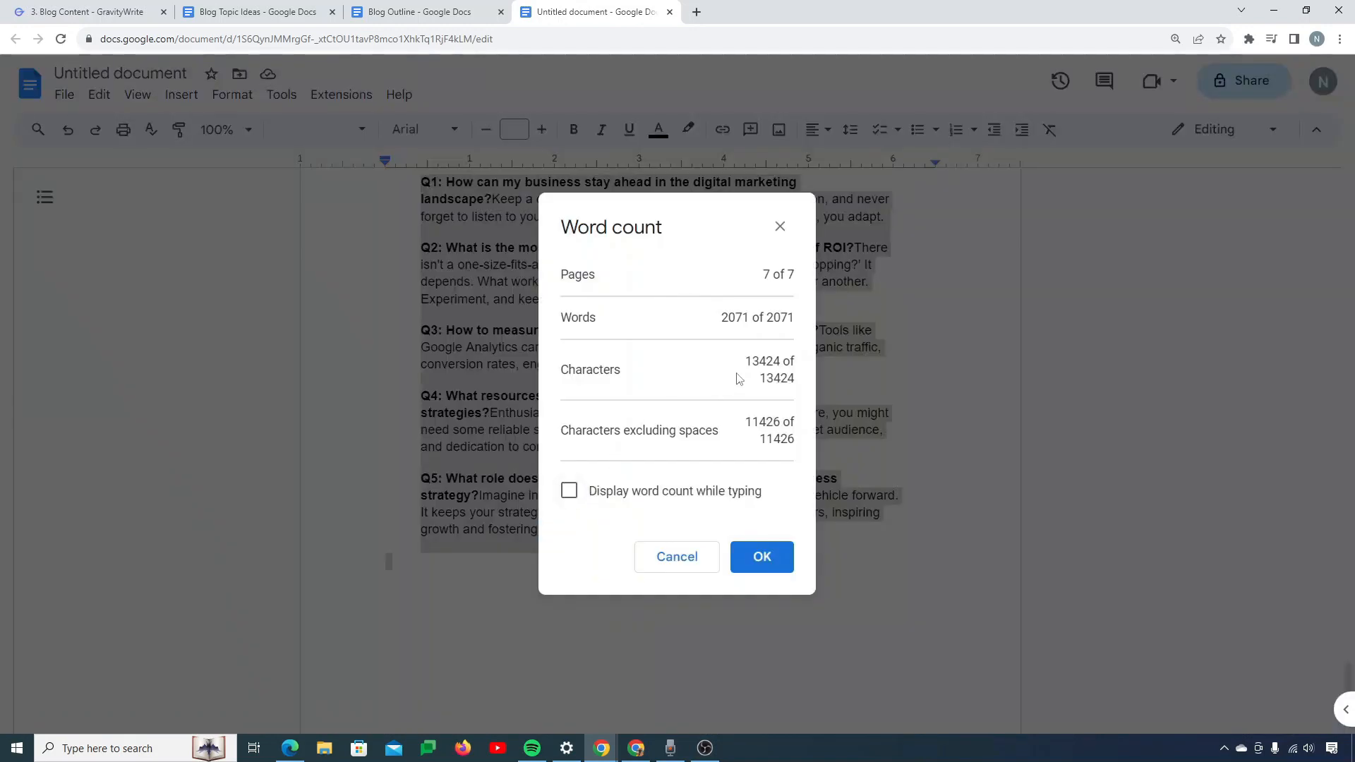
click(780, 227)
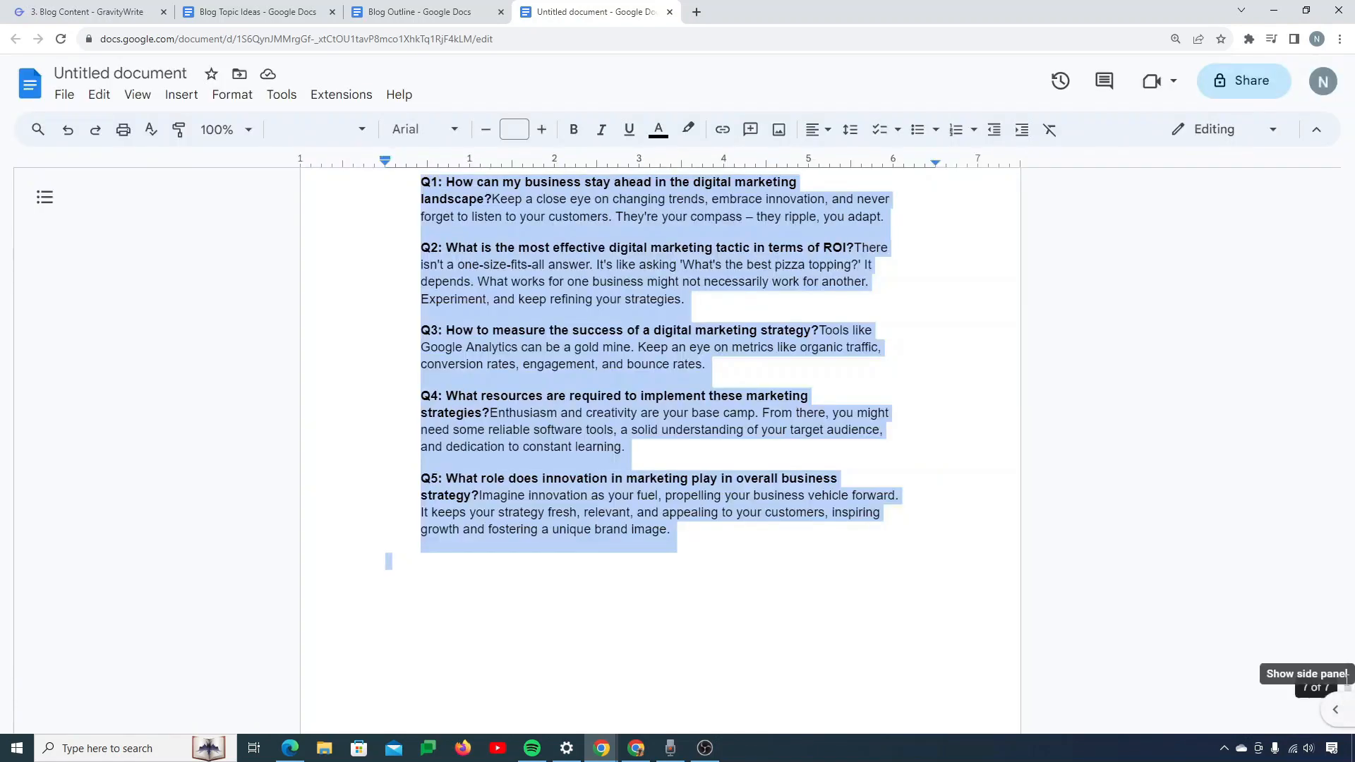
- Review the pasted article's idea sections, conclusion and frequently asked questions through to its end
drag(1348, 681, 1350, 202)
scroll(739, 509, down, 10)
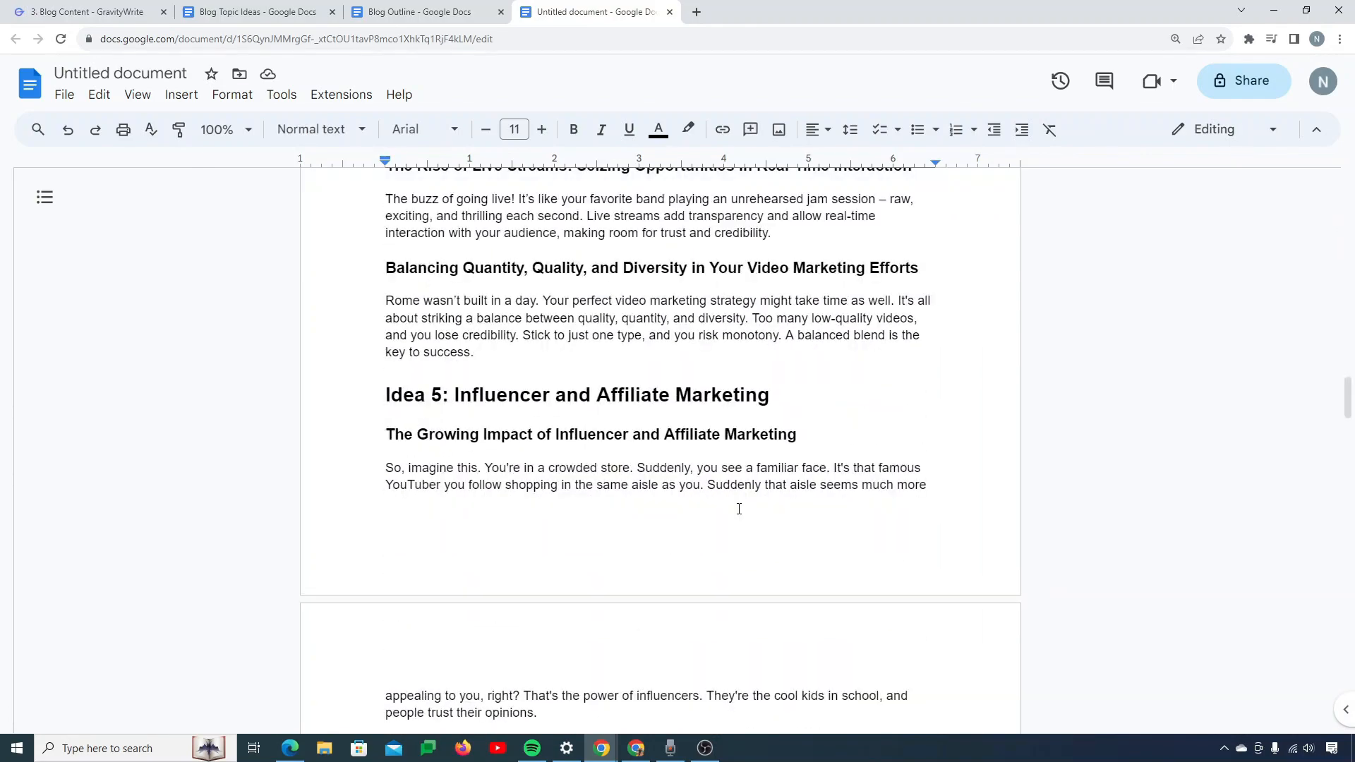
scroll(739, 509, down, 7)
scroll(739, 509, up, 8)
scroll(739, 509, down, 5)
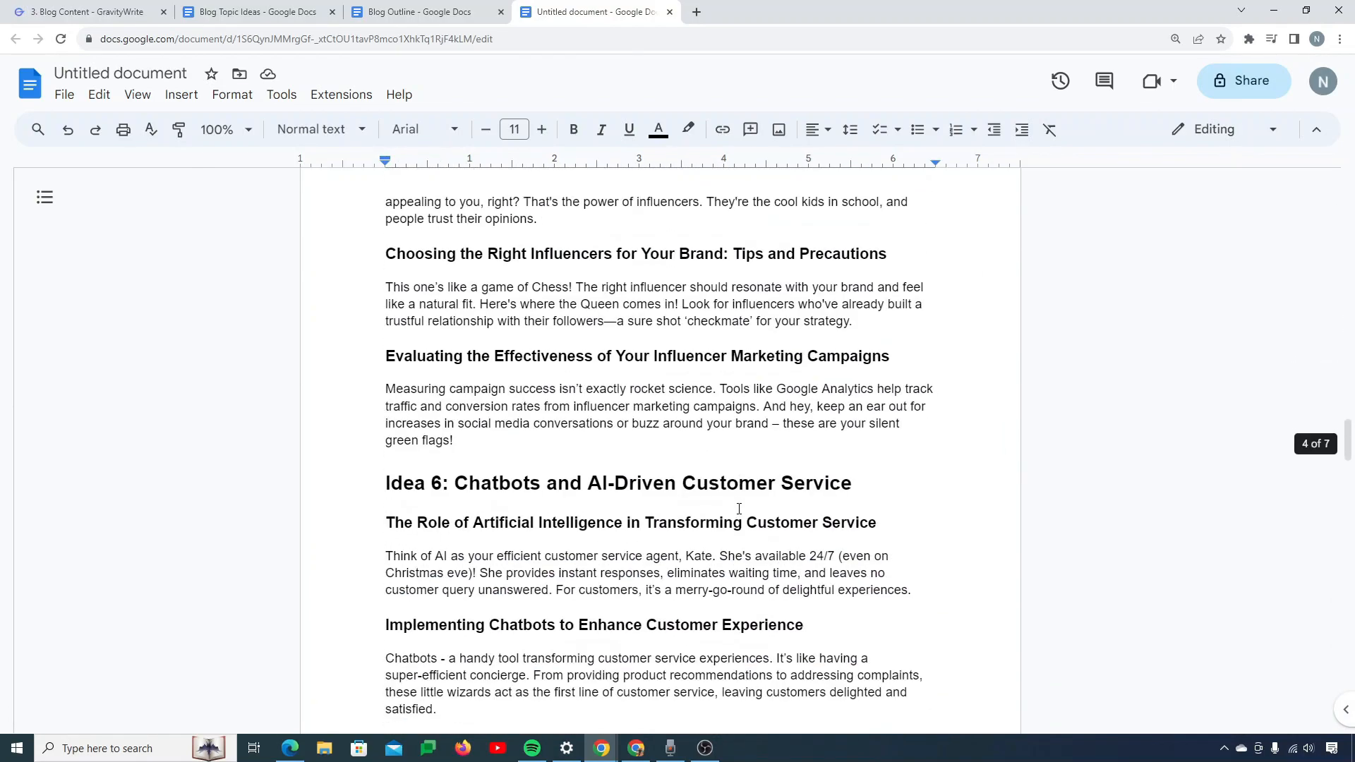
scroll(739, 509, down, 20)
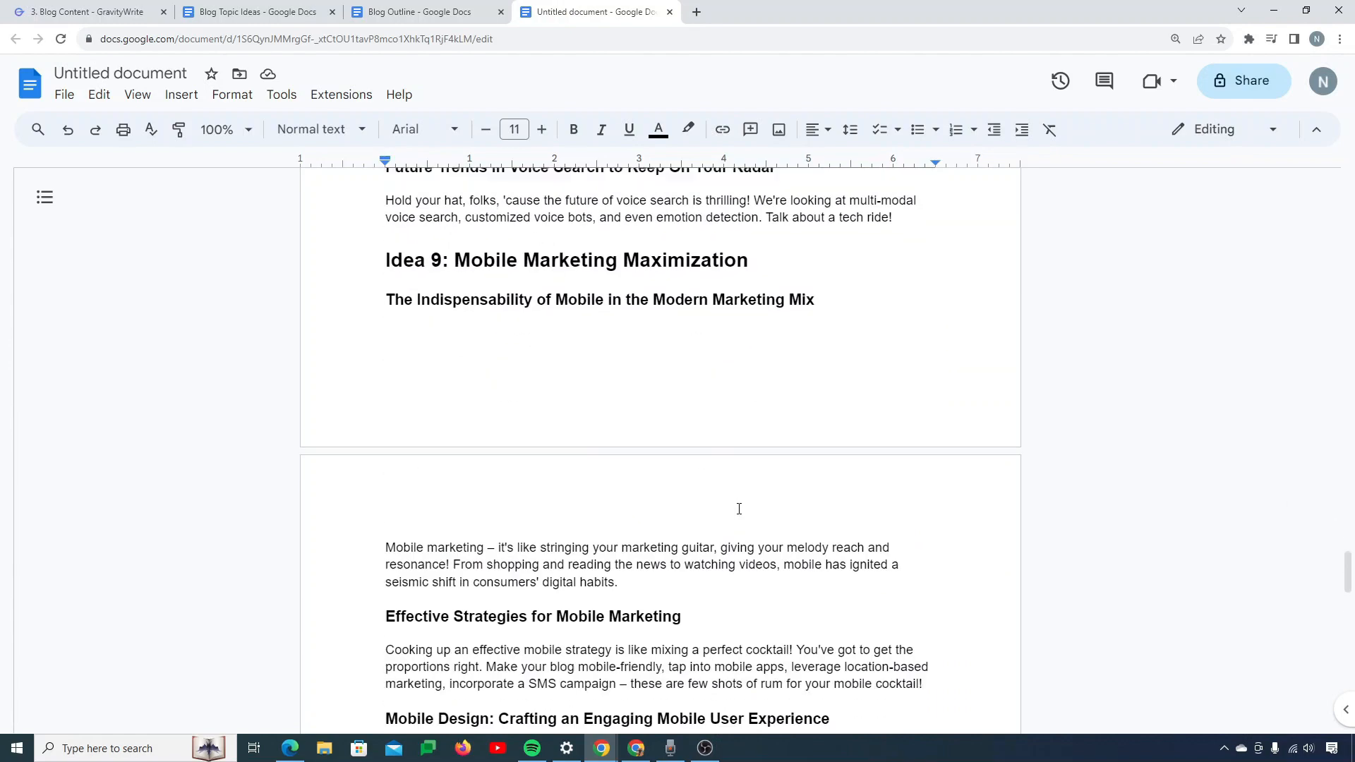
scroll(739, 508, down, 10)
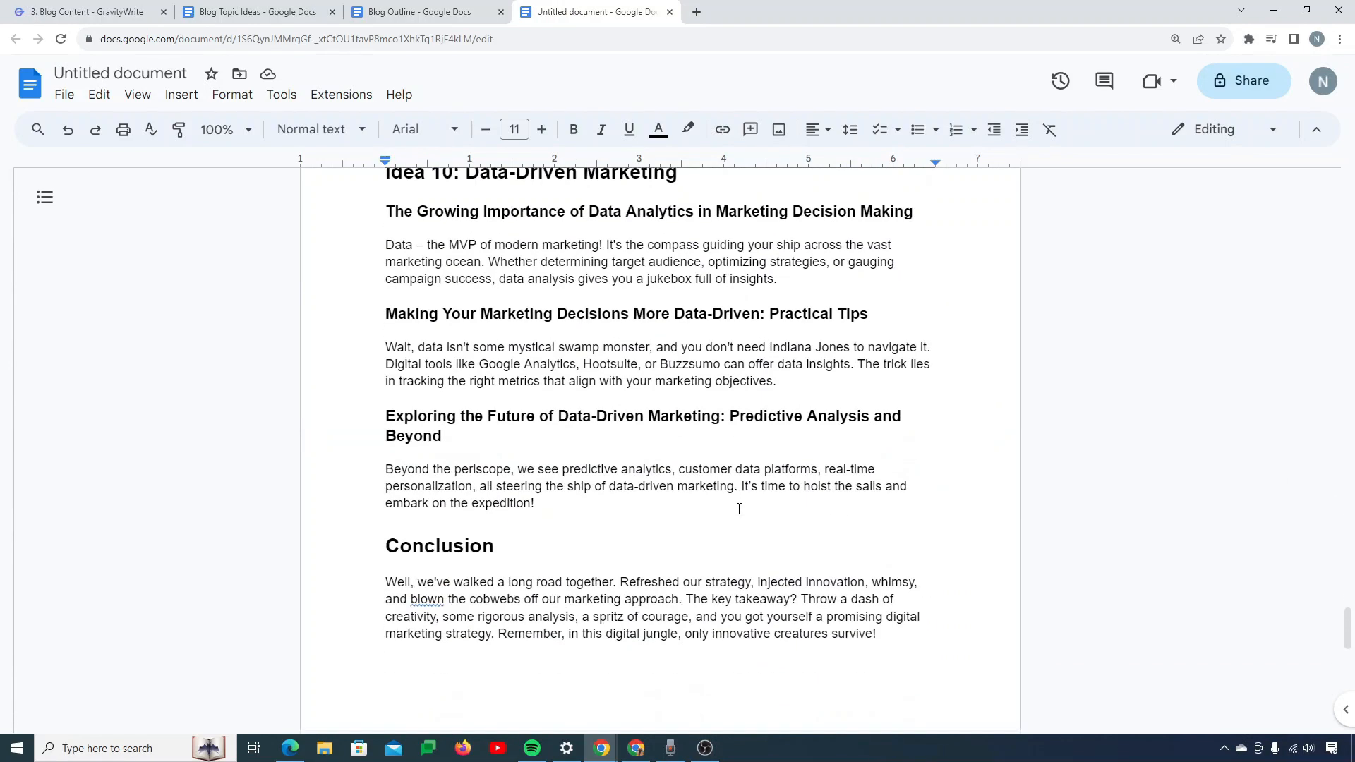
scroll(739, 509, down, 8)
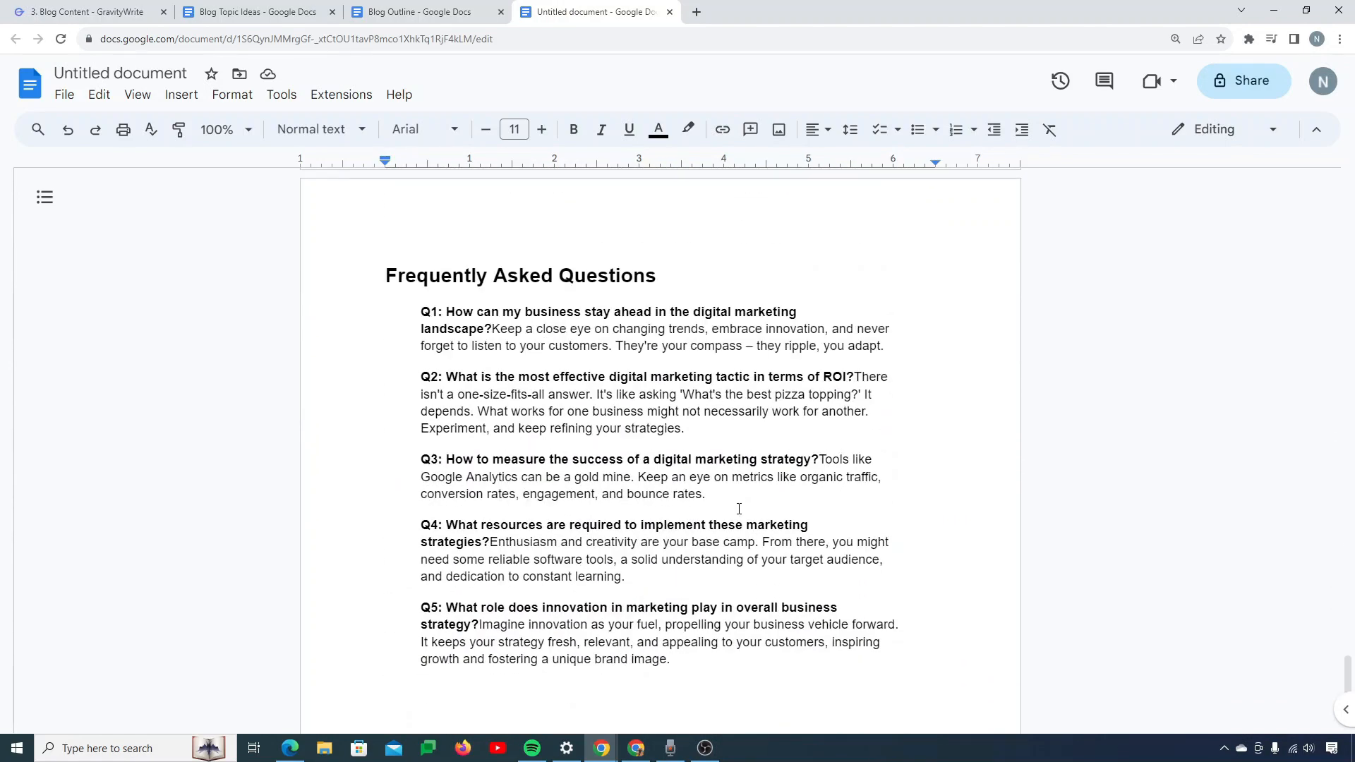
scroll(739, 509, down, 3)
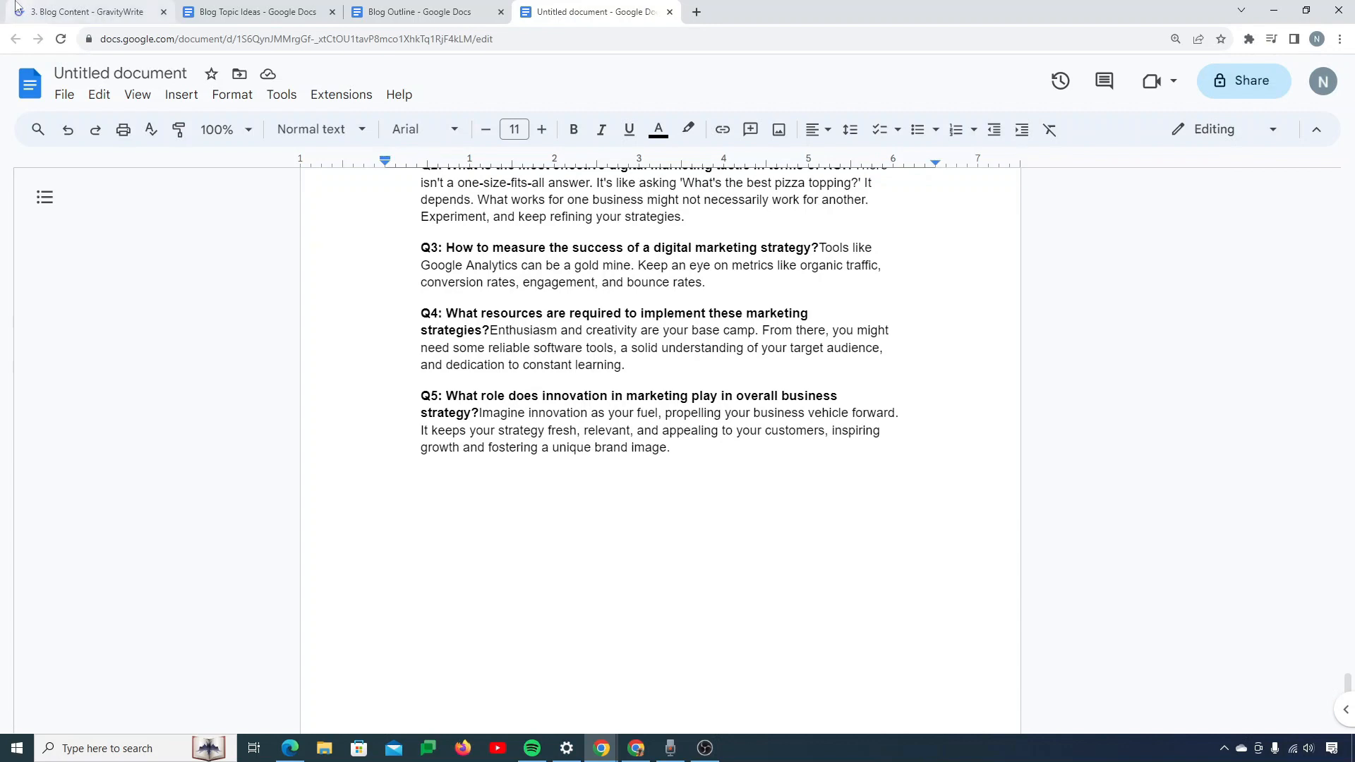
- Open GravityWrite's "4. Image Brief for Blog" tool and enter the outline copied from the "Blog Outline" document
click(15, 7)
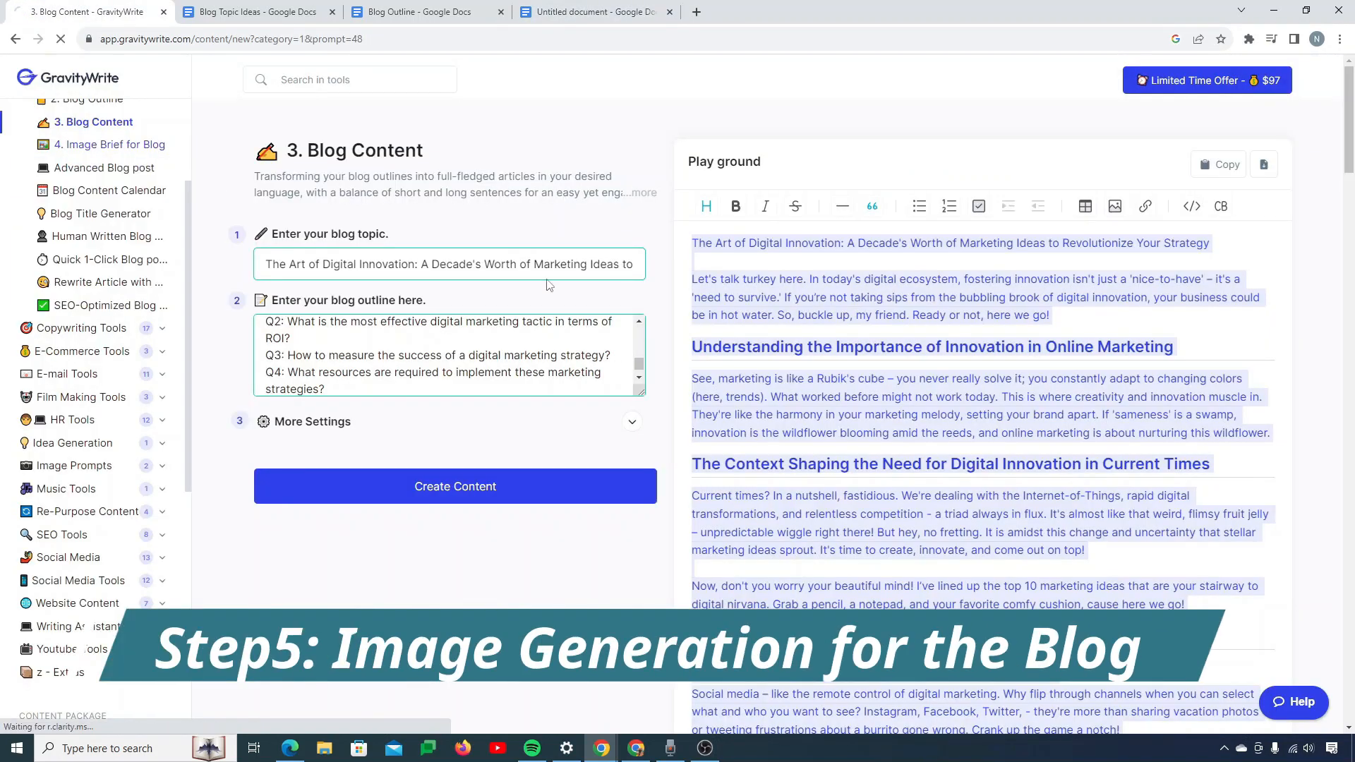
click(438, 27)
scroll(502, 403, up, 1)
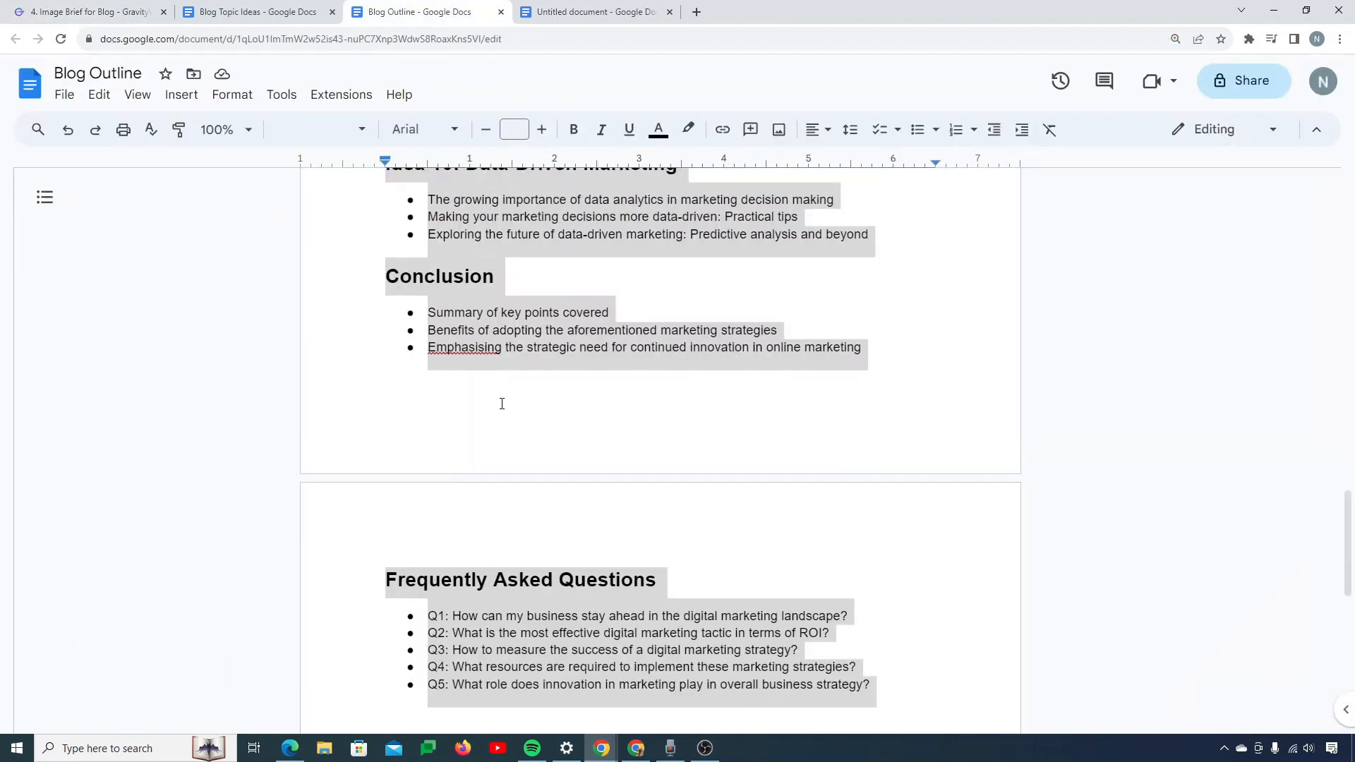
scroll(502, 403, up, 20)
key(ctrl+c)
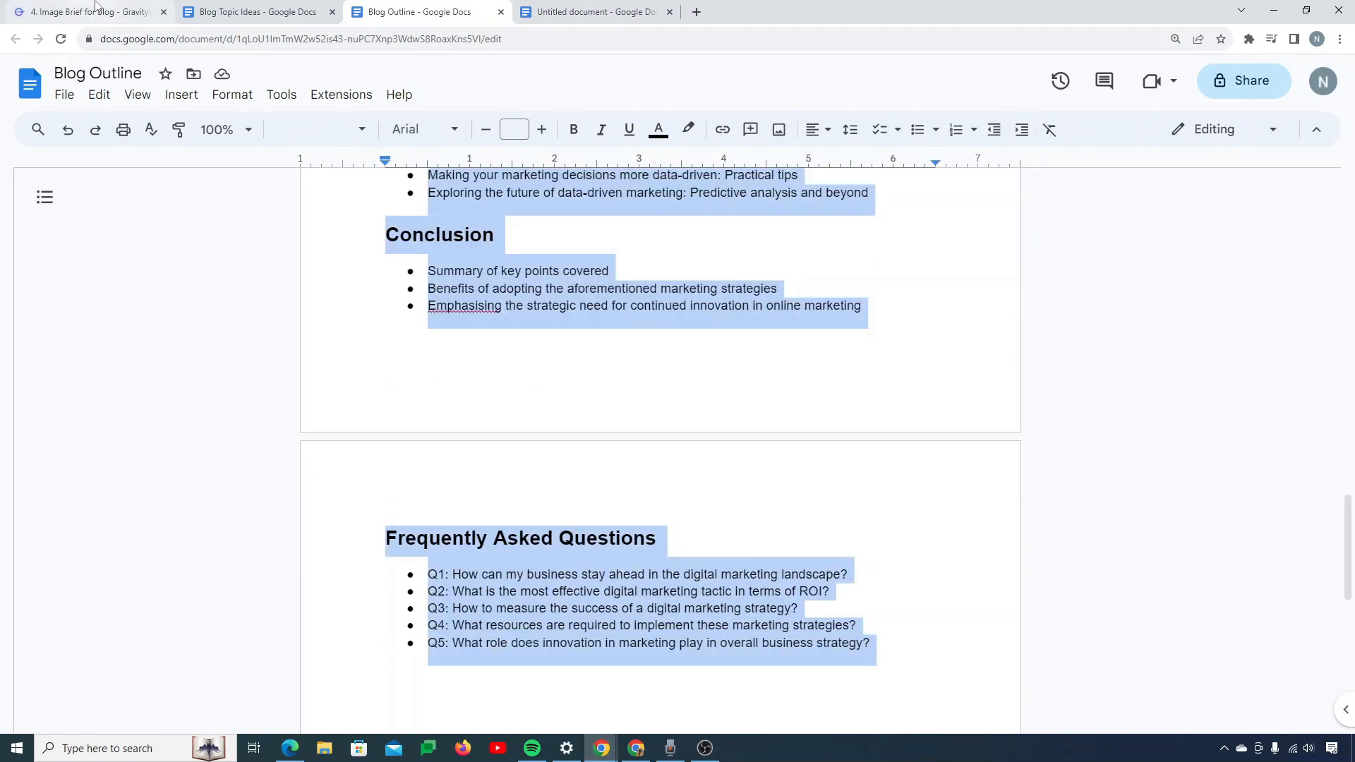
click(97, 6)
click(418, 280)
key(ctrl+v)
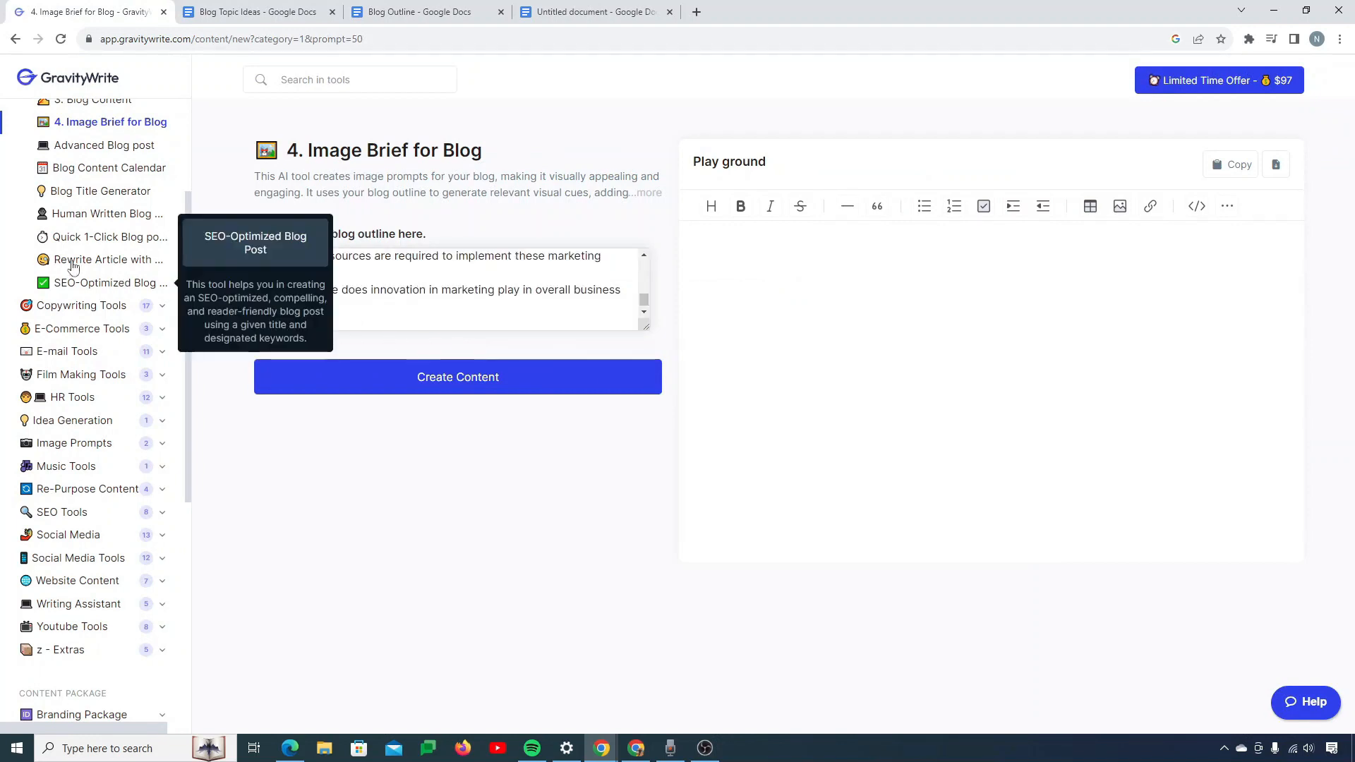
scroll(106, 282, up, 1)
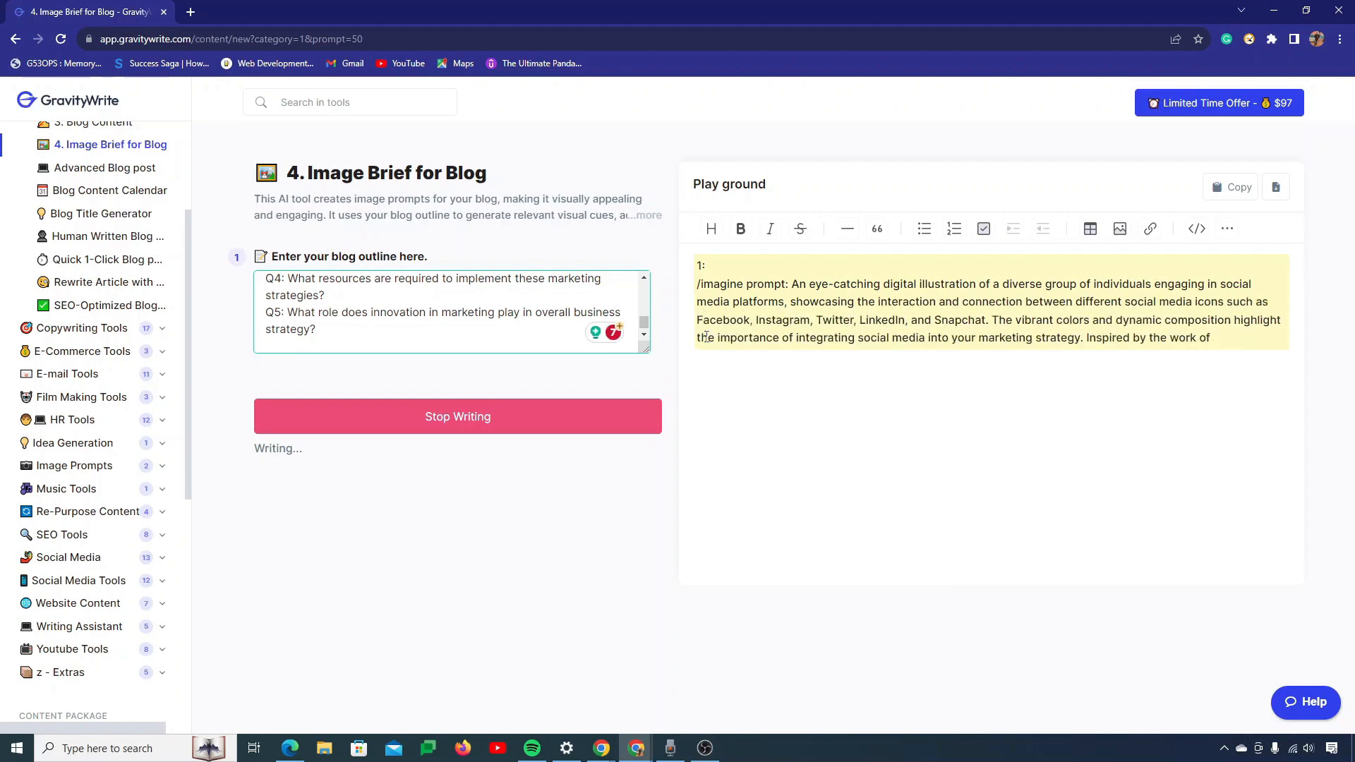
- Review the generated image prompts, copy the first prompt's description, and switch to Microsoft Bing Image Creator
scroll(479, 315, up, 10)
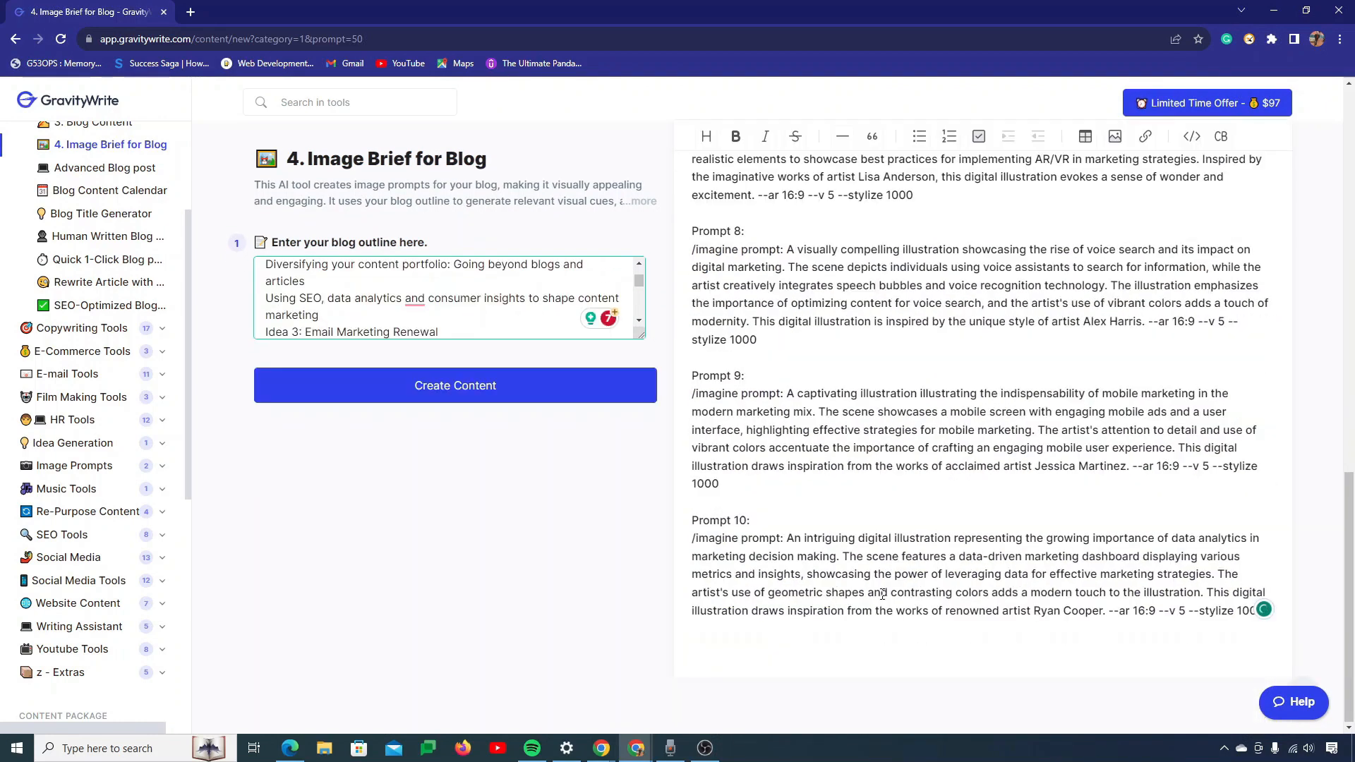
scroll(883, 595, up, 15)
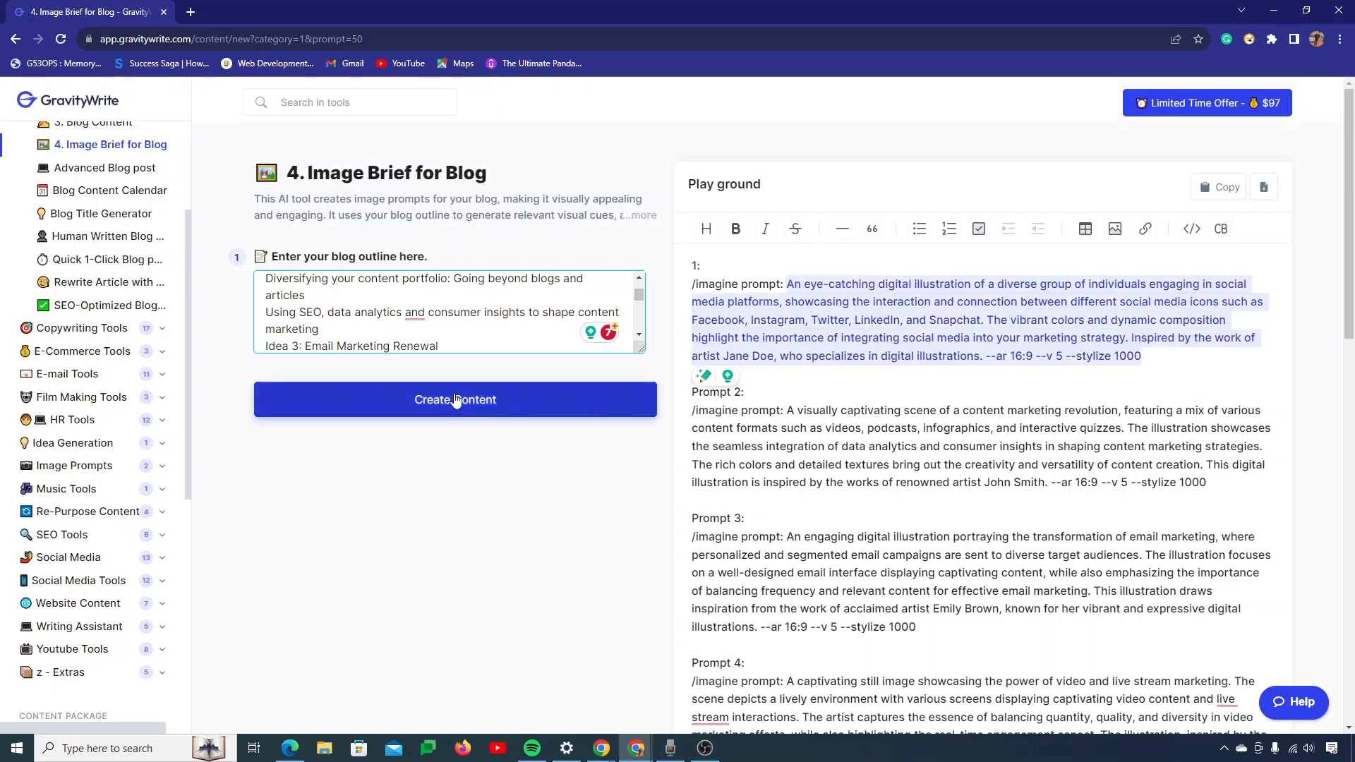
click(288, 755)
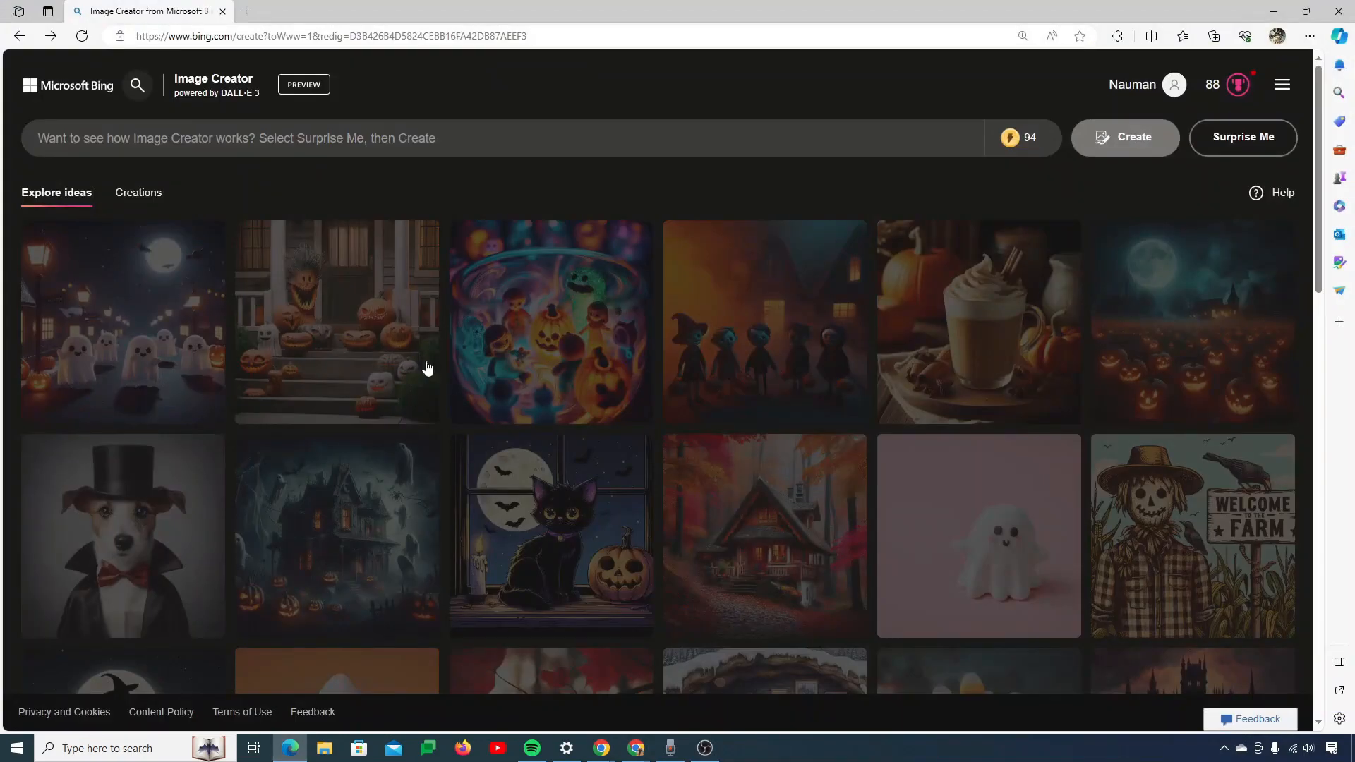
- Look over Image Creator's example images and its frequently asked questions
scroll(491, 360, down, 15)
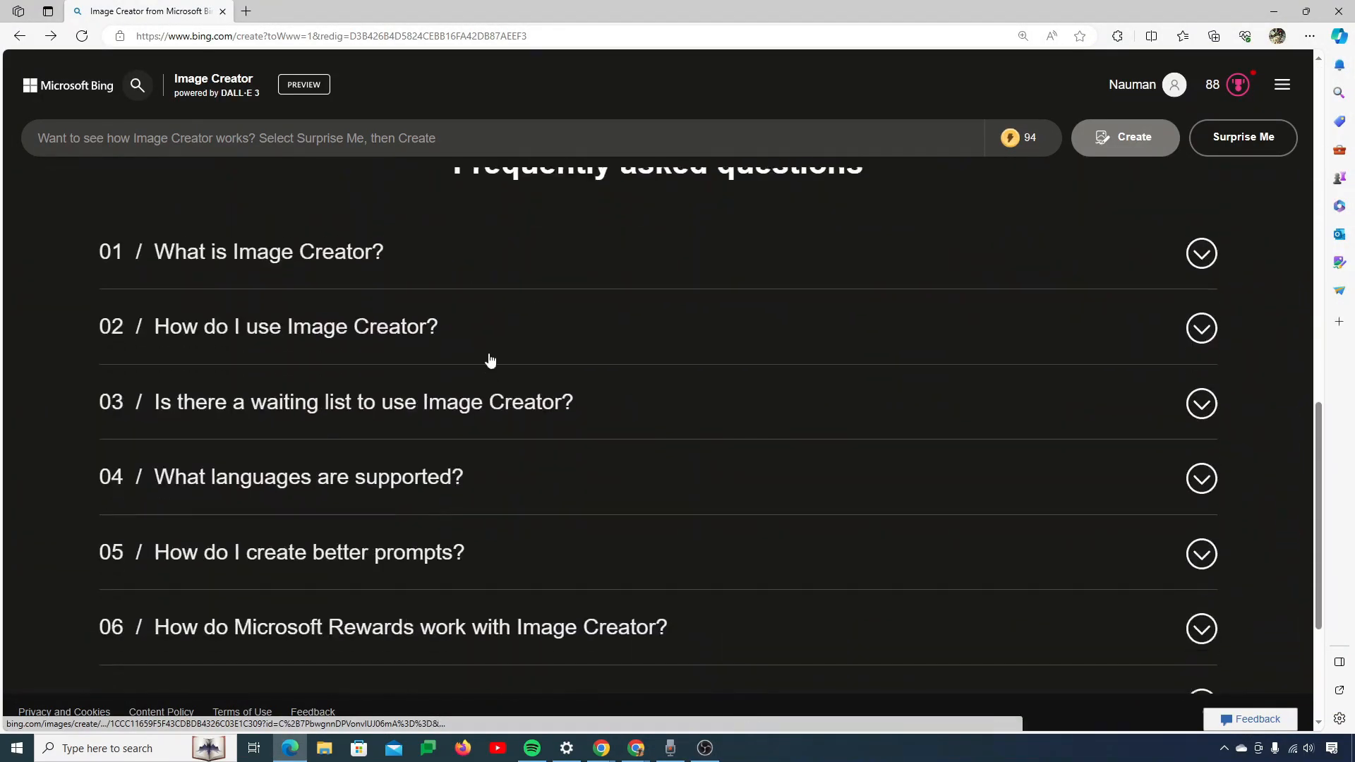
scroll(491, 360, up, 15)
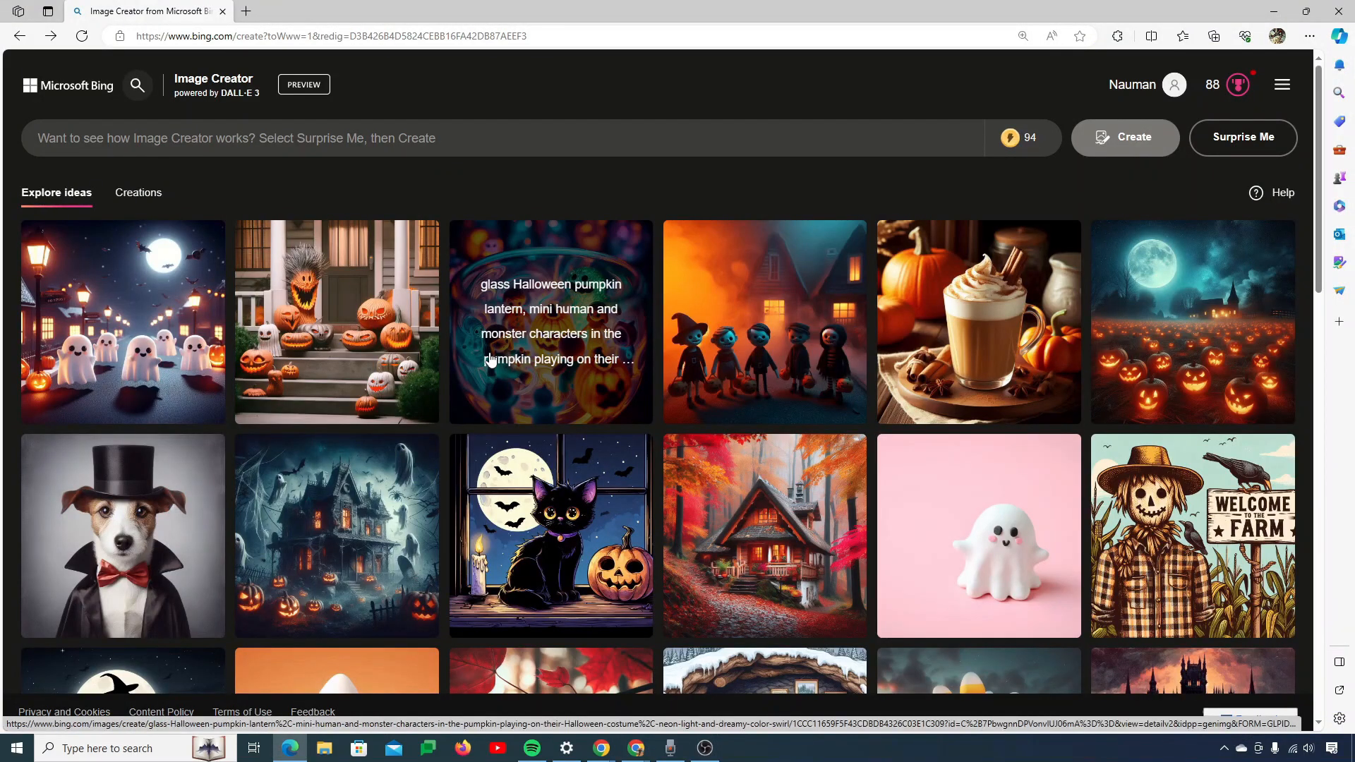
scroll(116, 575, down, 3)
scroll(481, 565, up, 3)
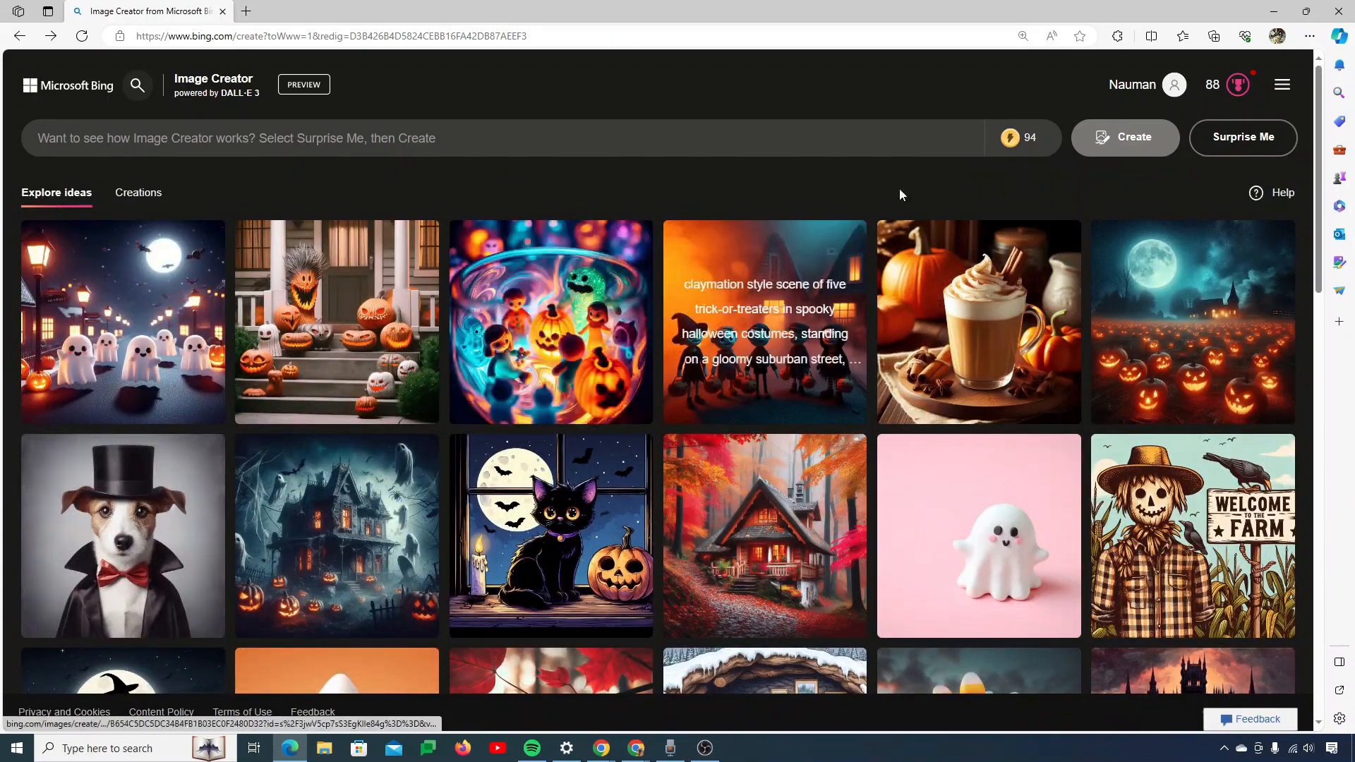
click(569, 136)
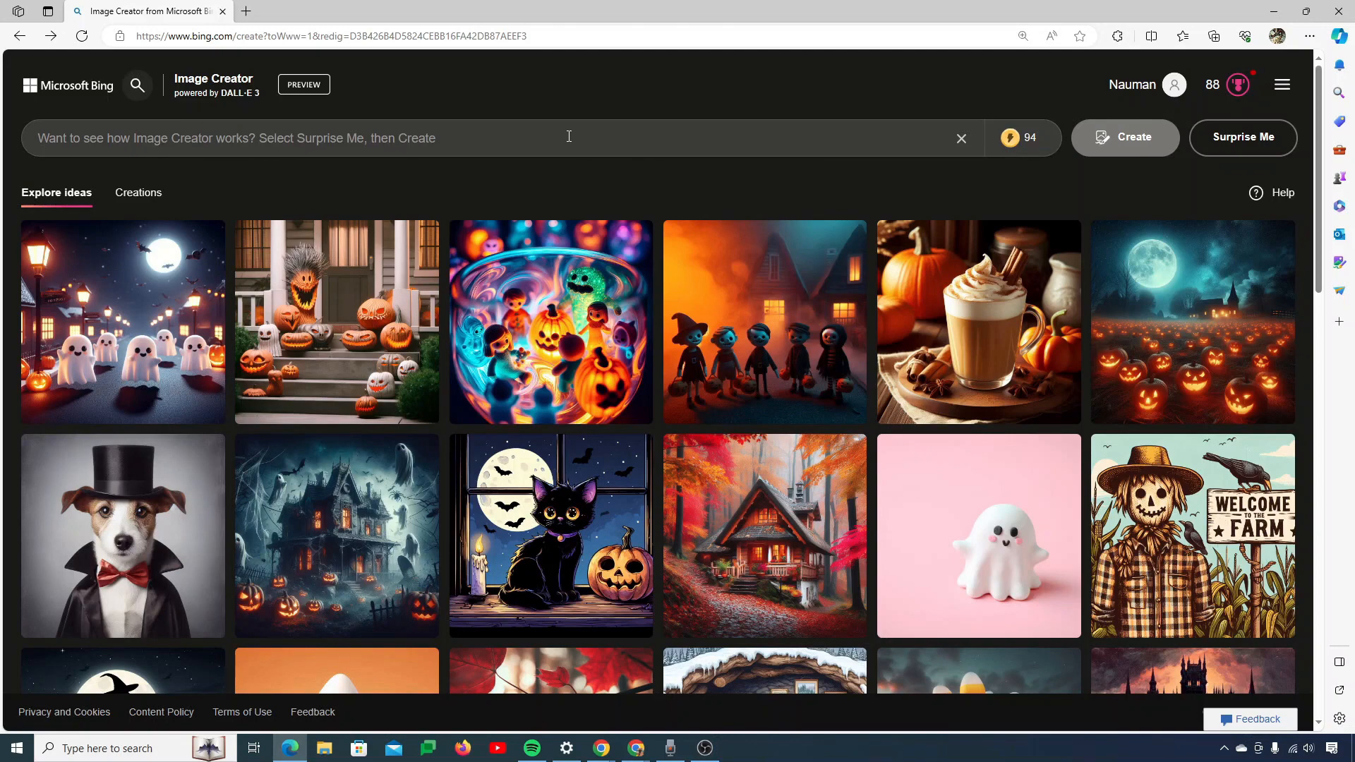
scroll(569, 137, down, 7)
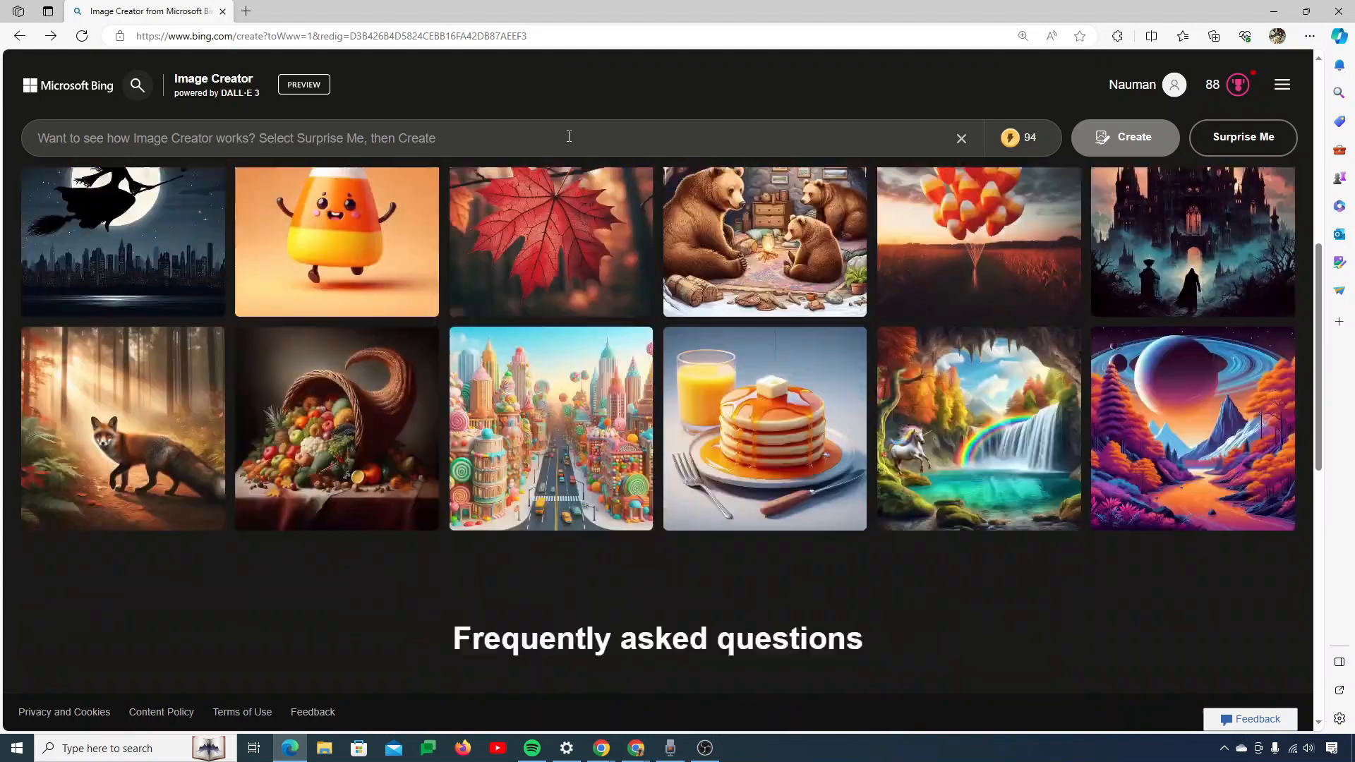
scroll(569, 137, up, 7)
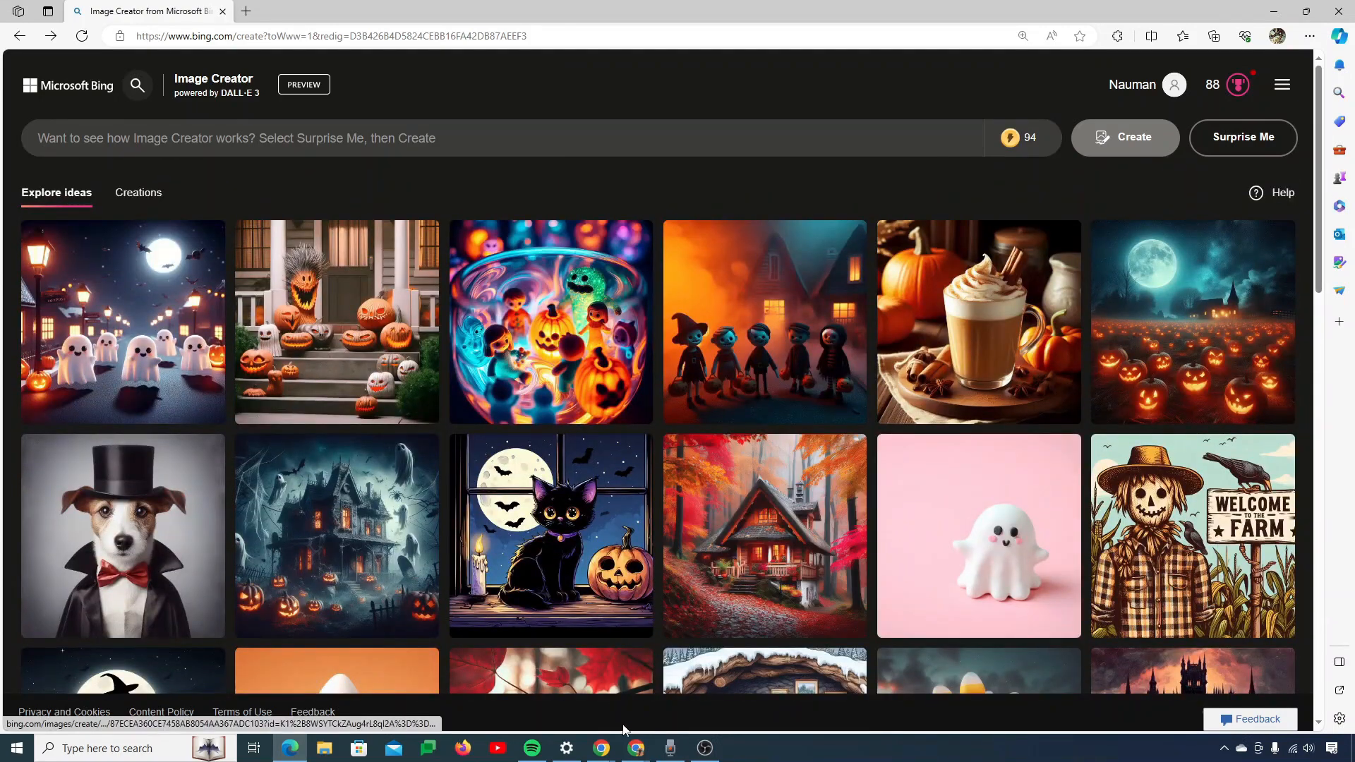
- Generate images in Bing Image Creator from the description of GravityWrite's first image prompt
mouse_move(638, 754)
click(702, 688)
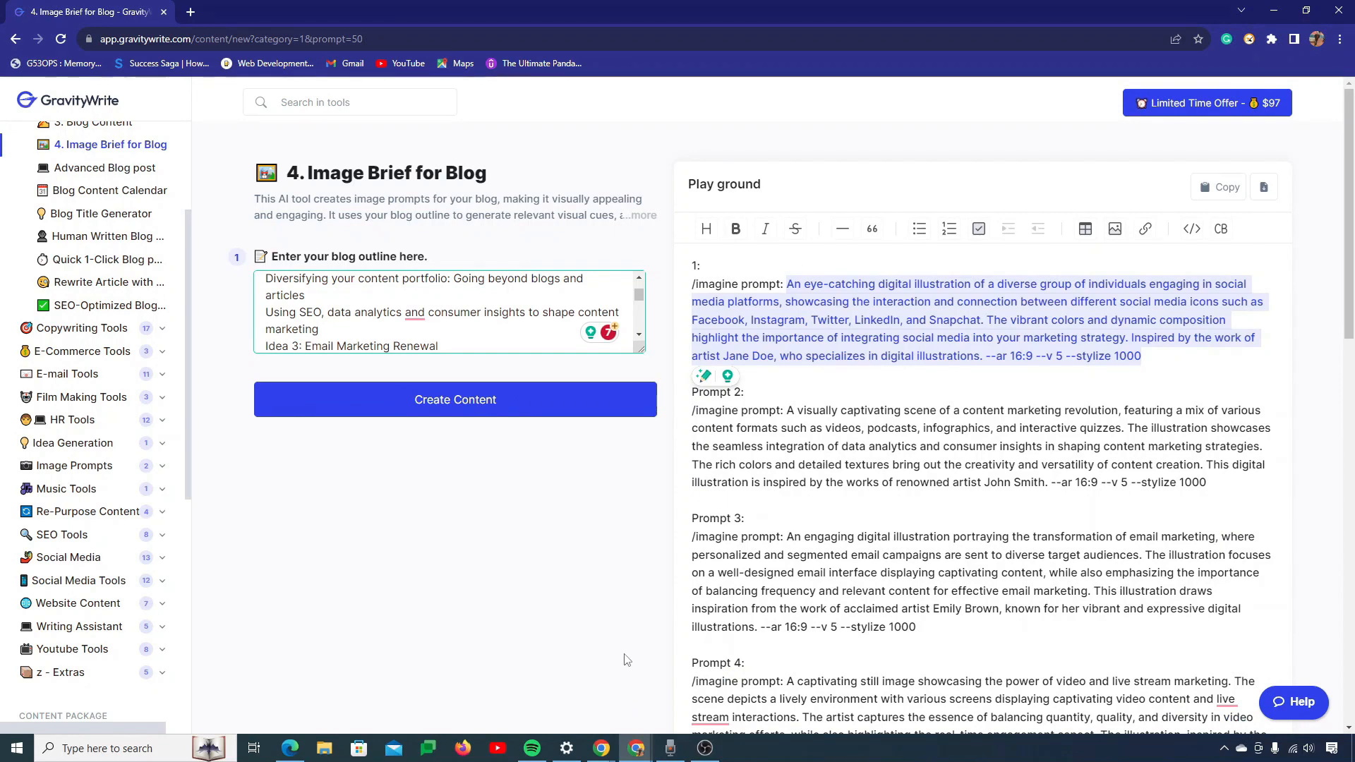
click(289, 748)
click(412, 139)
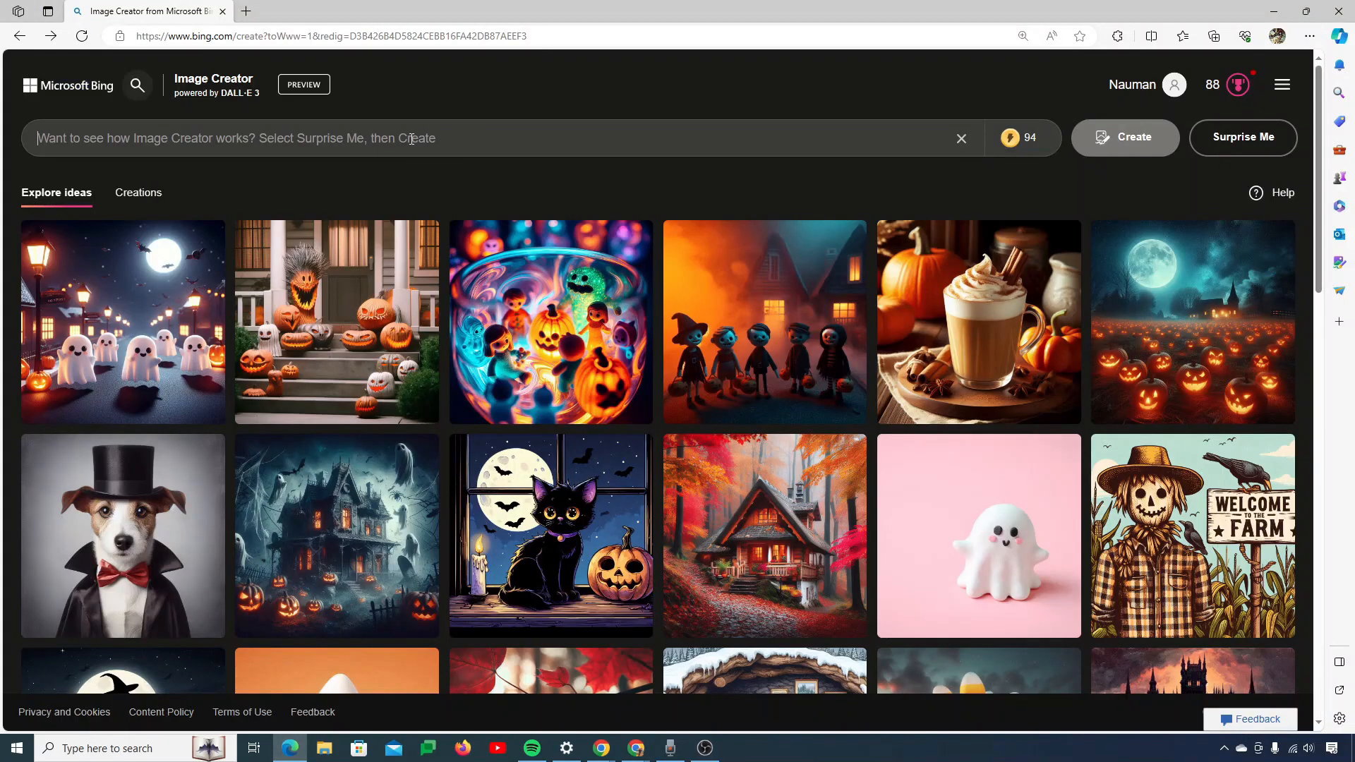
key(ctrl+v)
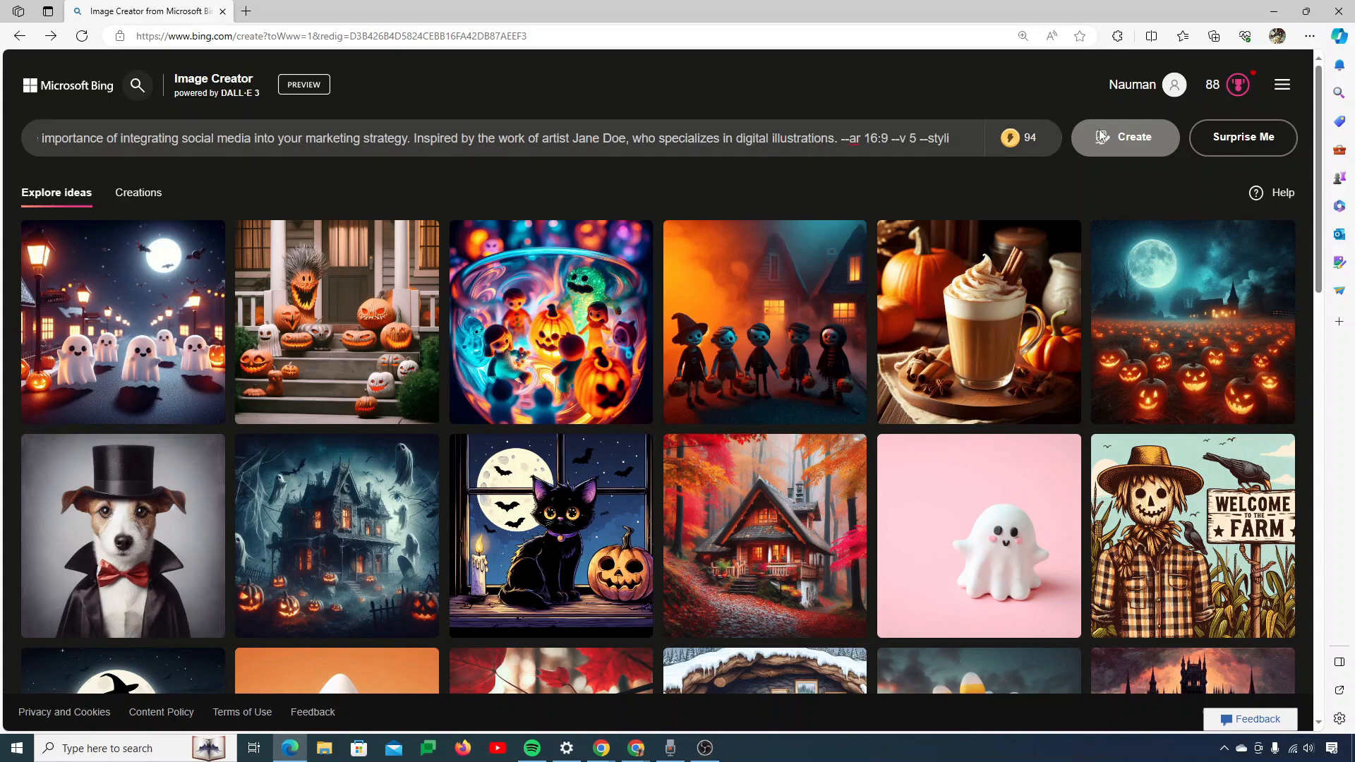
click(1105, 151)
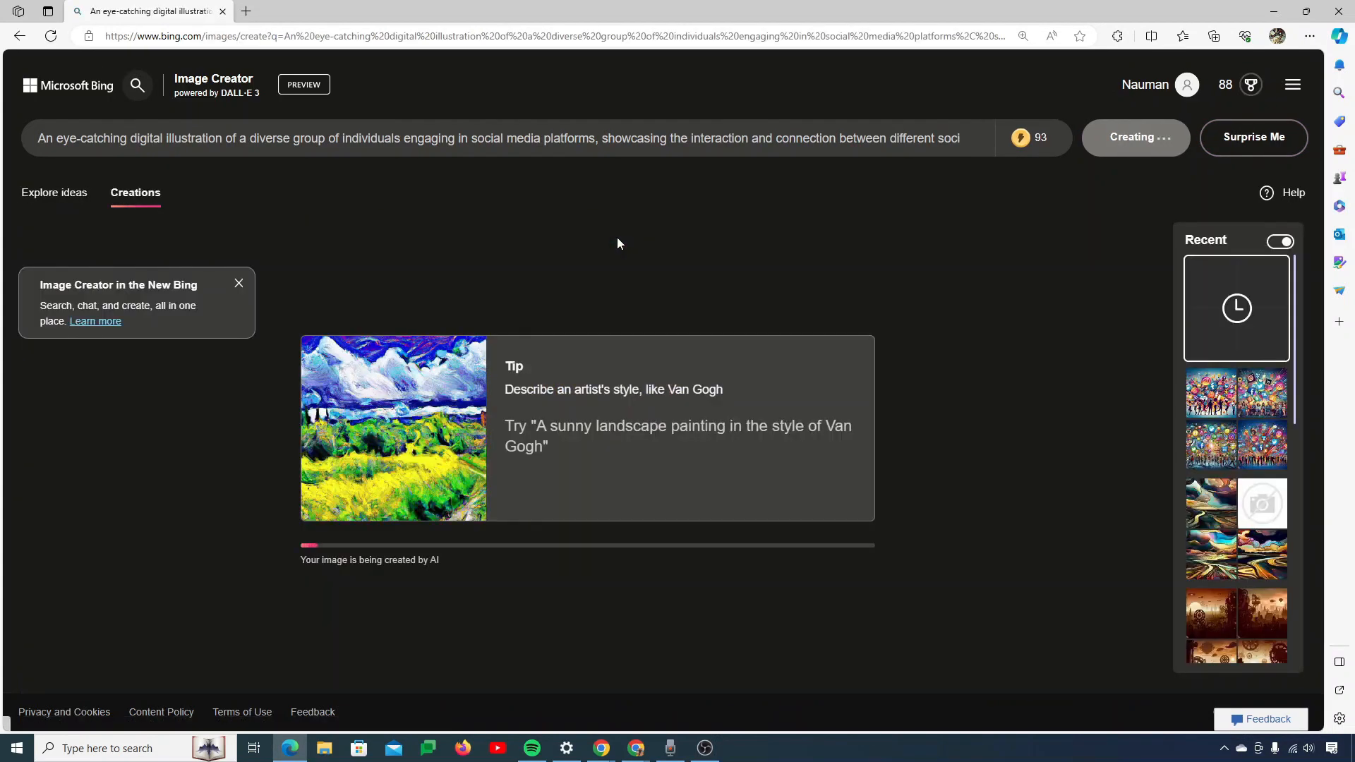
drag(301, 561, 449, 564)
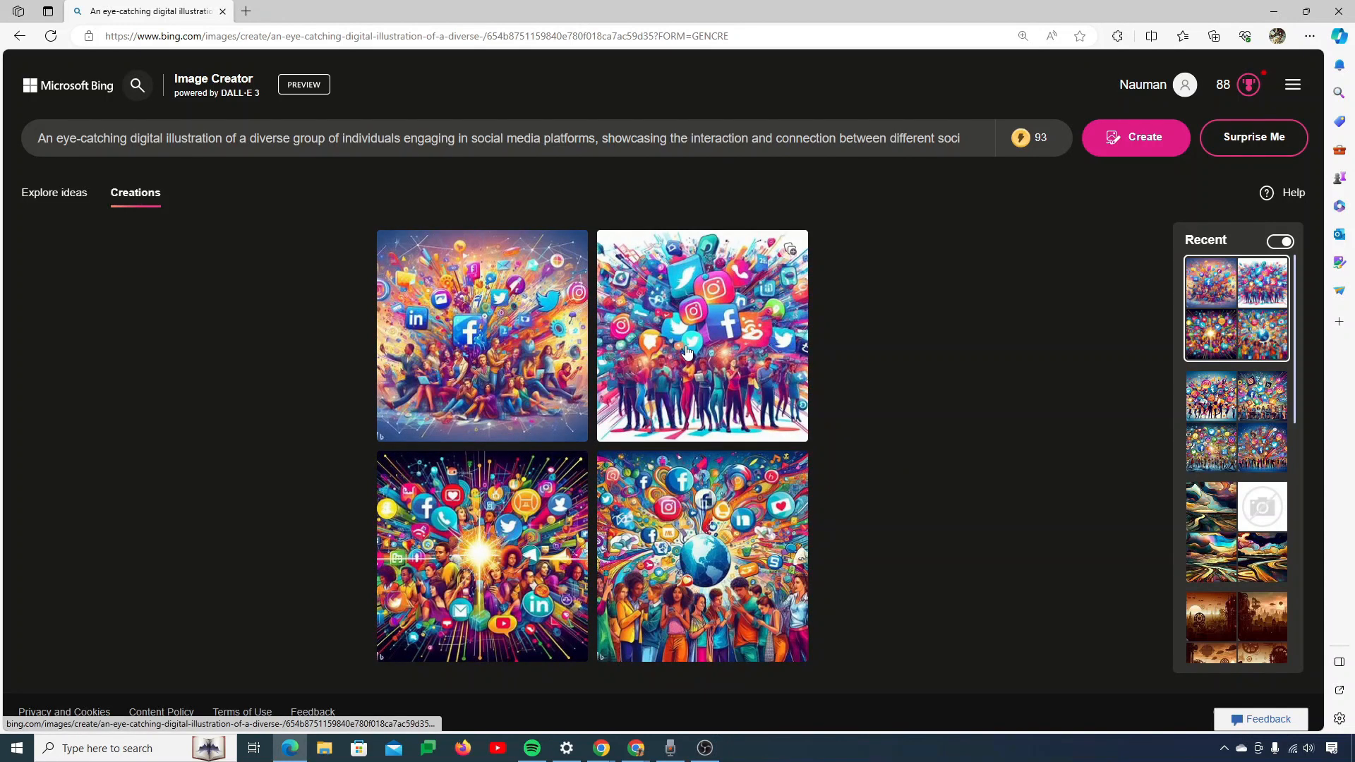
- Download the generated white-background social media image and insert it in the Google Docs article under "Idea 1: Leverage Social Media Platforms"
click(688, 350)
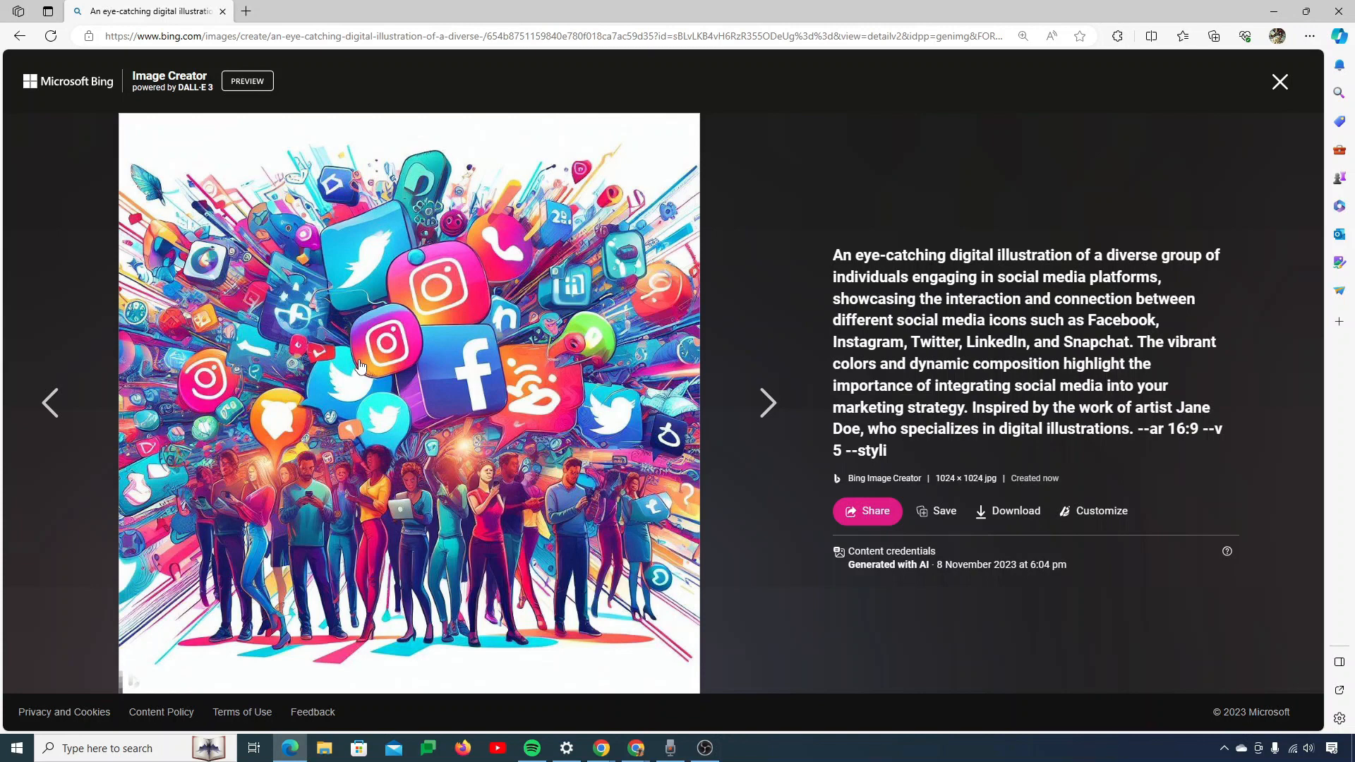
click(1027, 514)
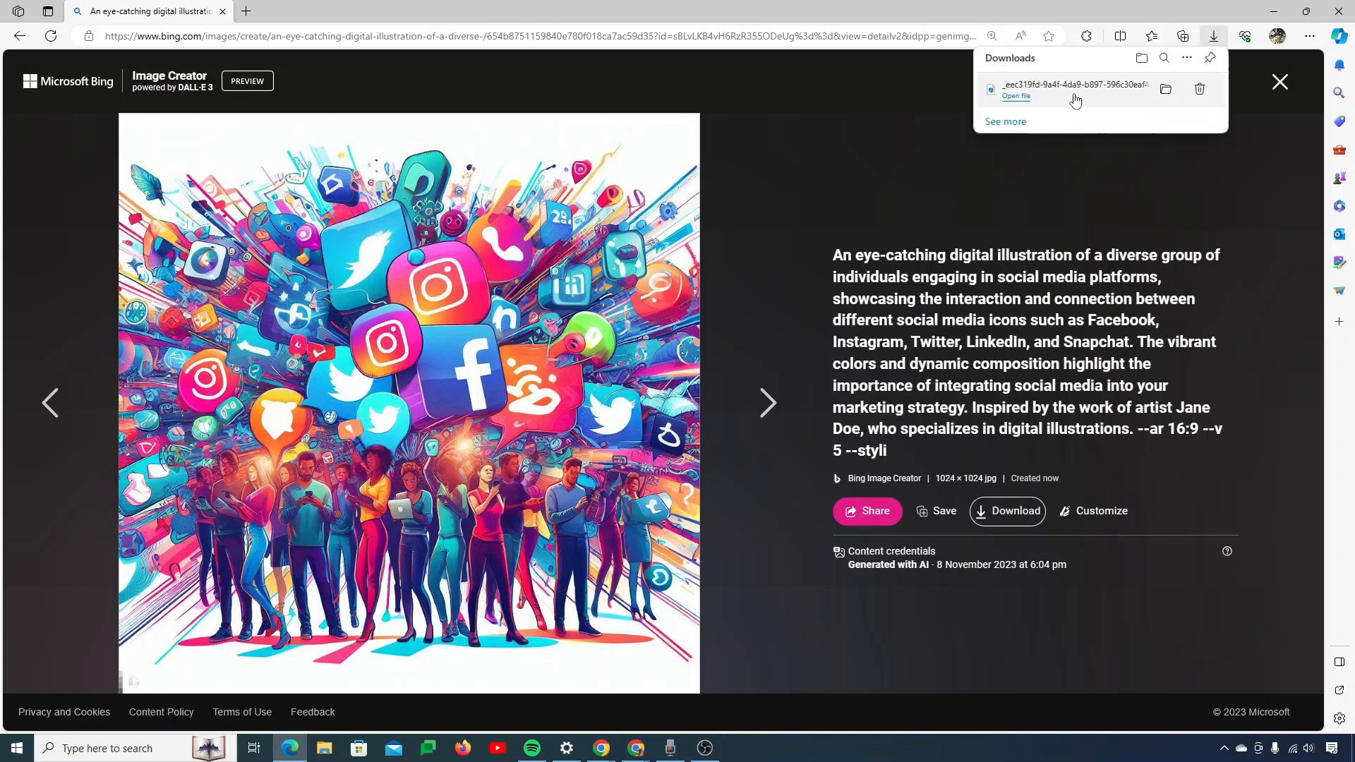
drag(1076, 101, 327, 134)
scroll(677, 530, down, 3)
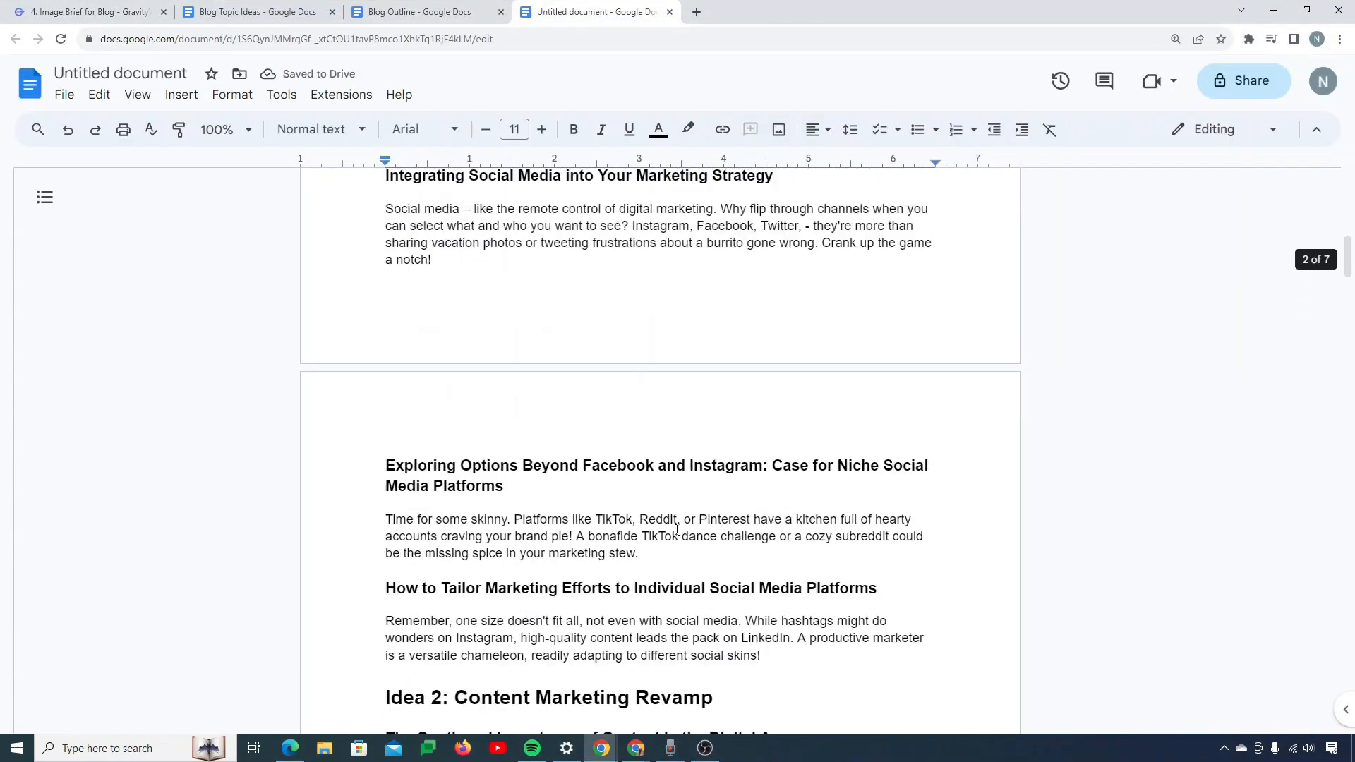
scroll(677, 530, up, 10)
scroll(677, 530, down, 3)
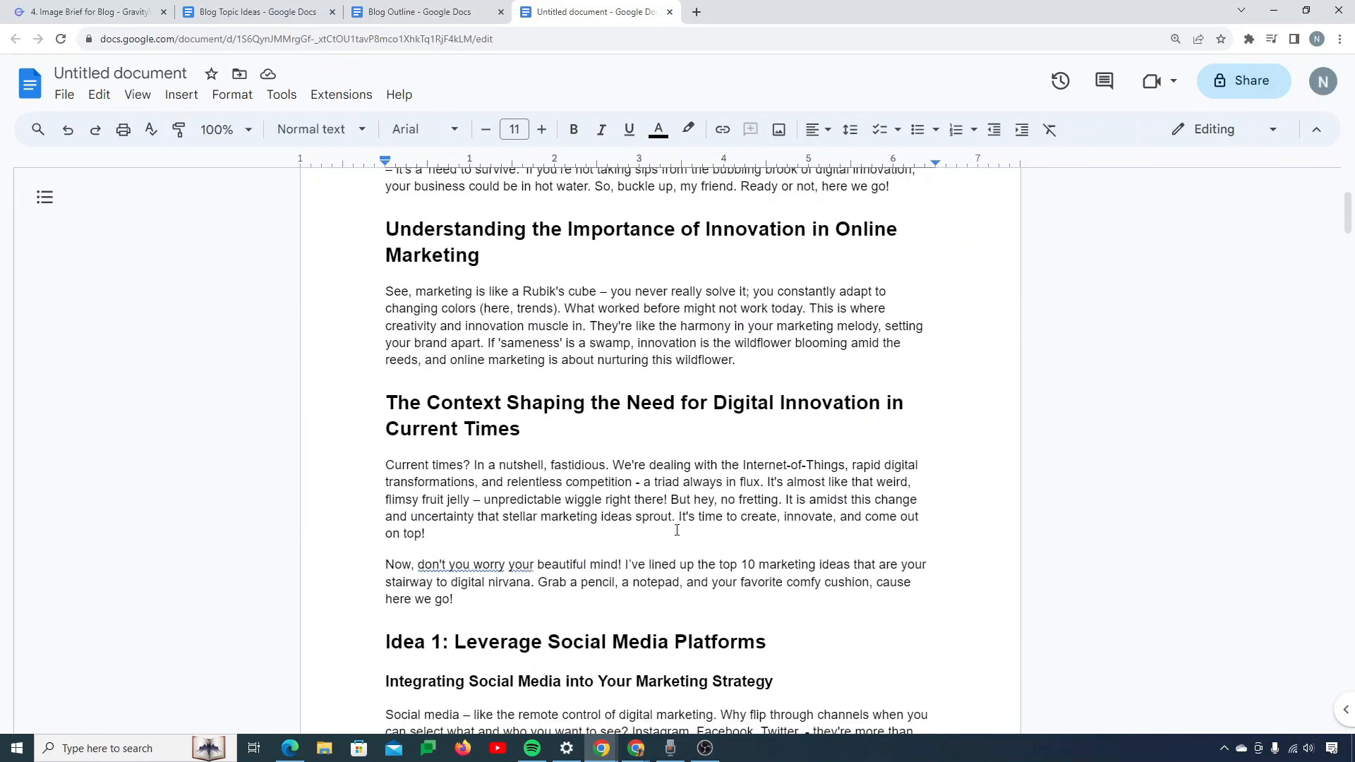
scroll(677, 529, down, 7)
scroll(734, 490, up, 3)
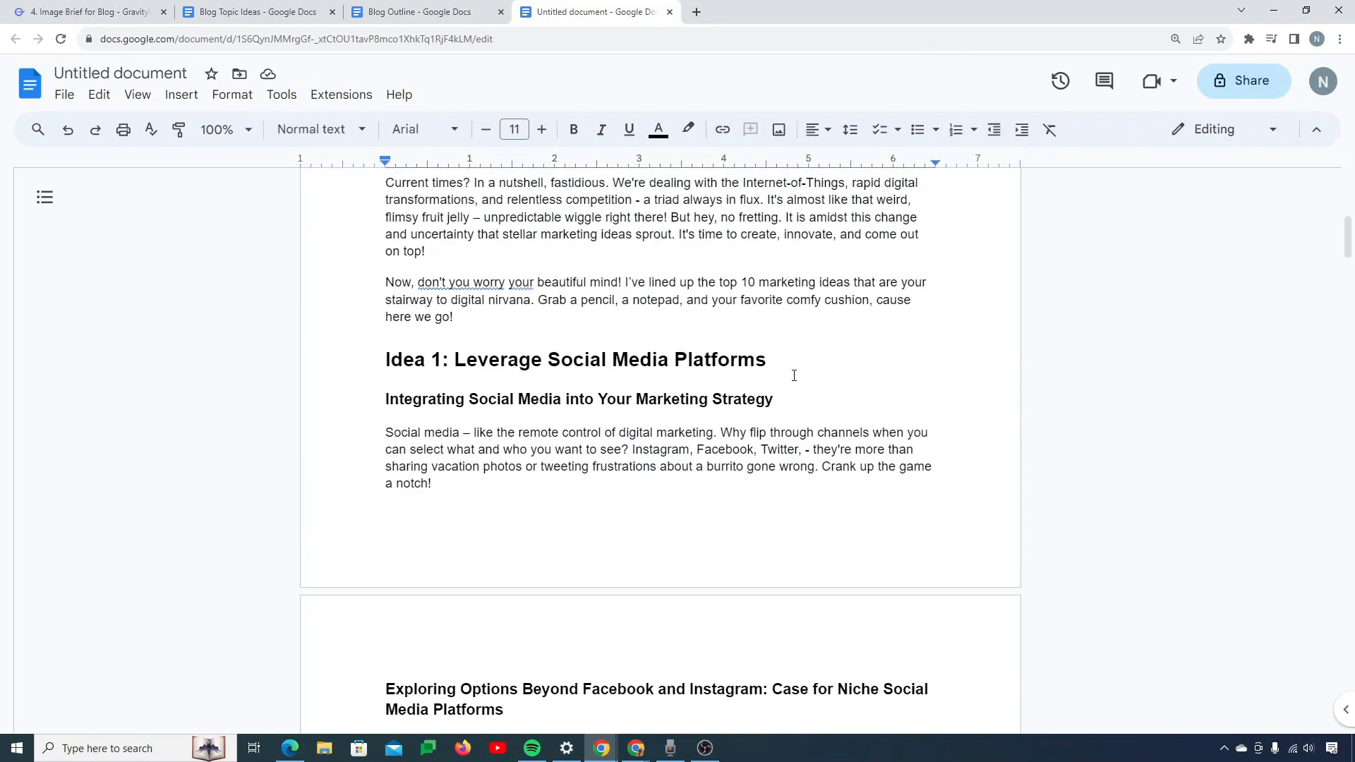
- Copy the description of Prompt 2 from GravityWrite and generate images from it in Bing Image Creator
click(636, 748)
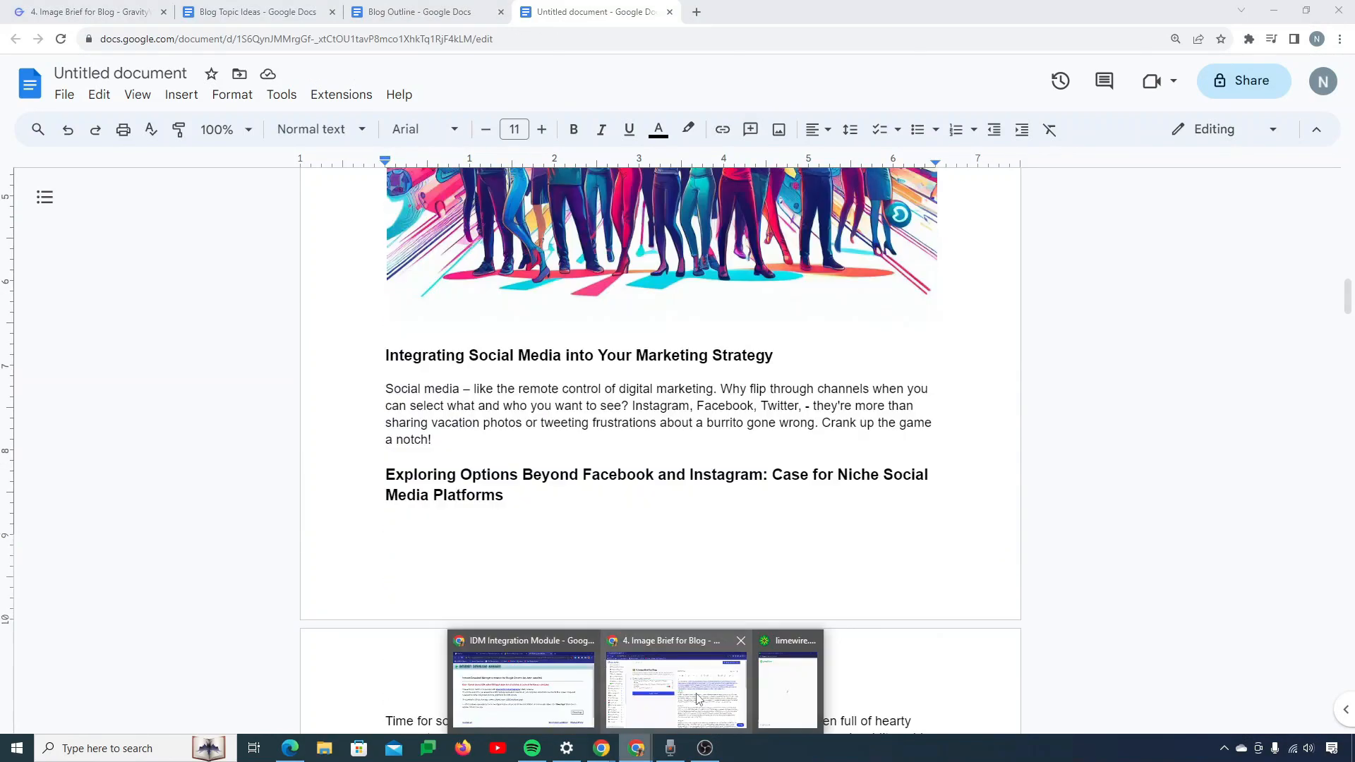
click(678, 691)
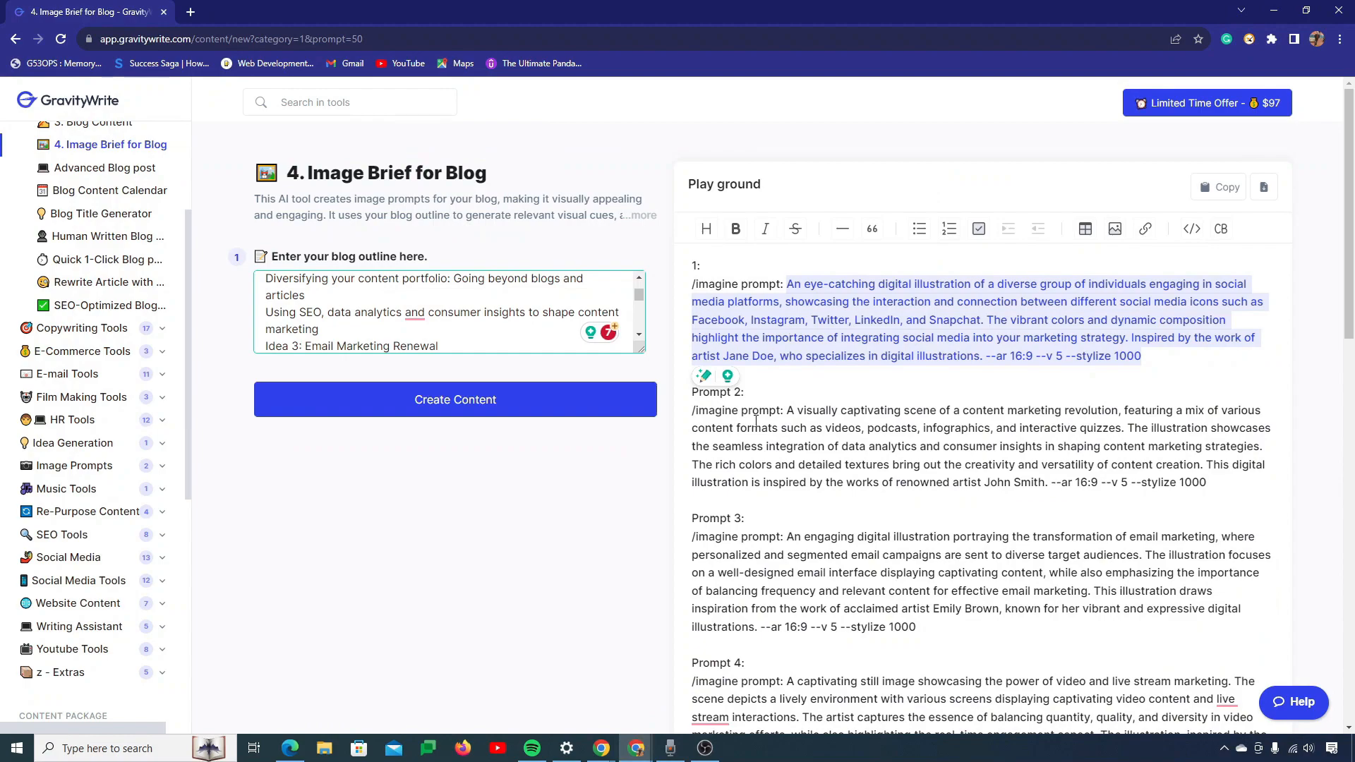
click(779, 408)
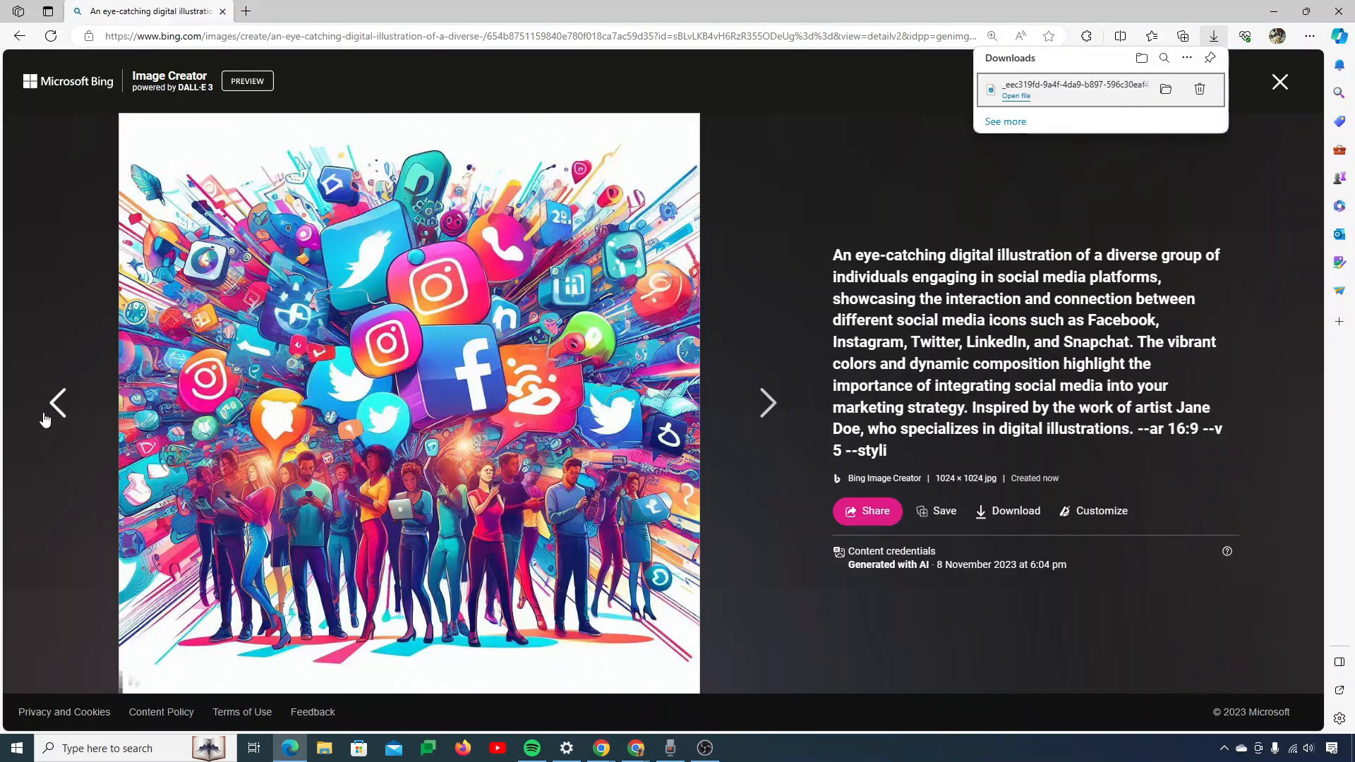
click(1280, 82)
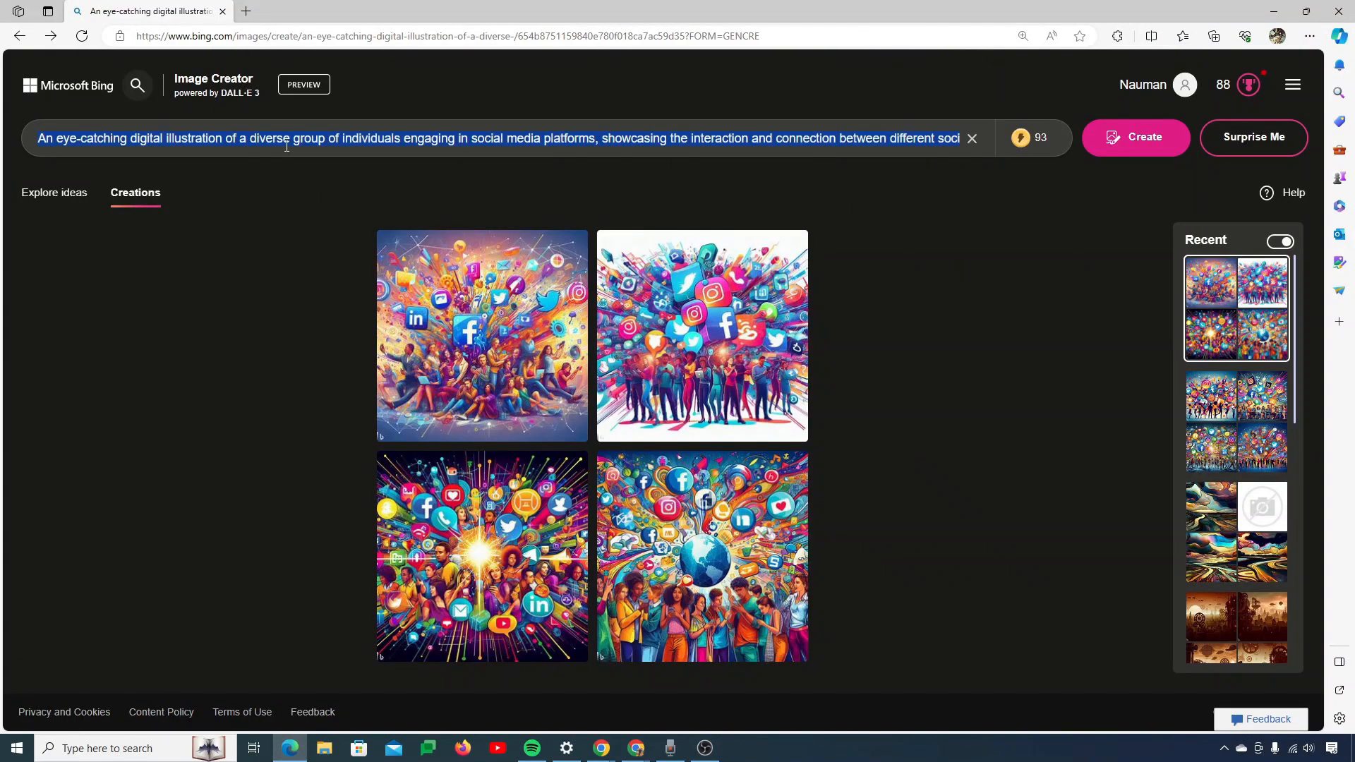
key(ctrl+v)
key(Return)
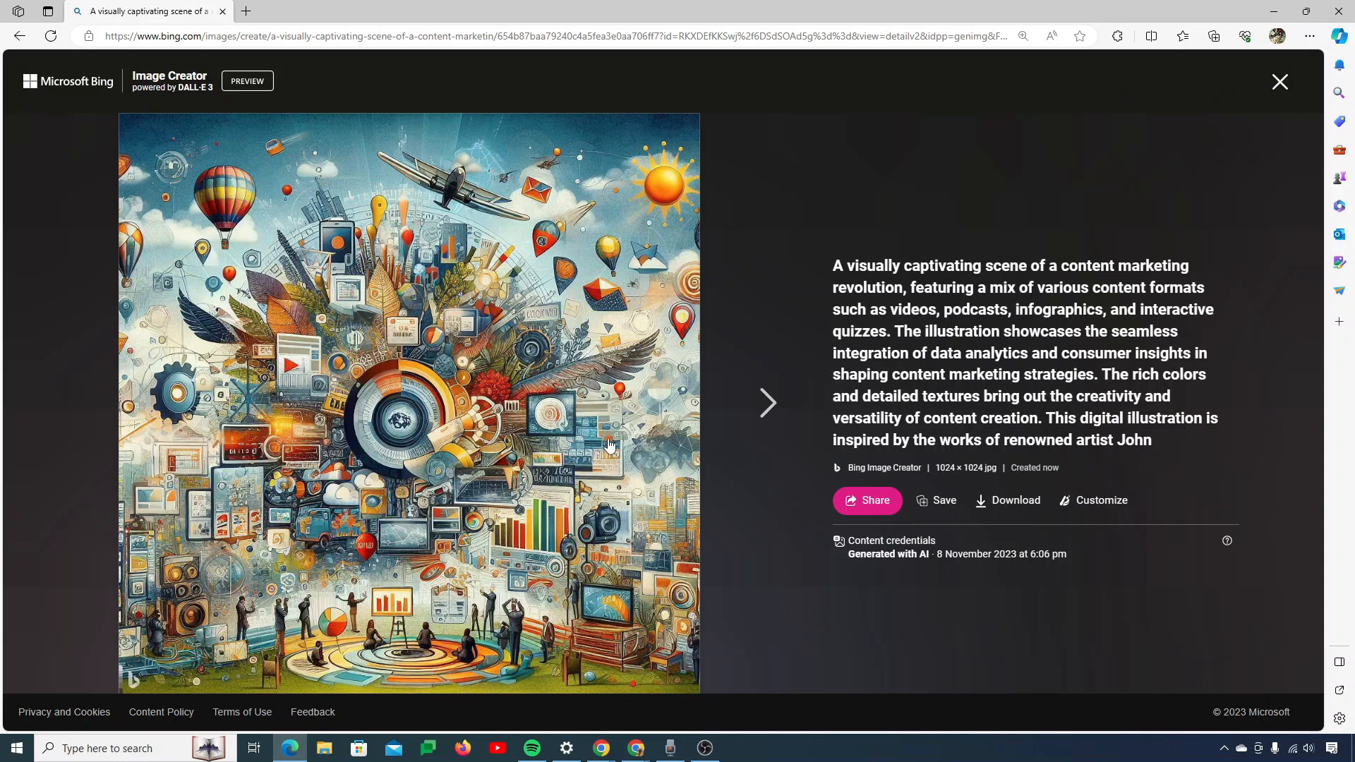
- Download the opened content marketing image and insert it in the Google Docs article under "Idea 2: Content Marketing Revamp"
click(1036, 503)
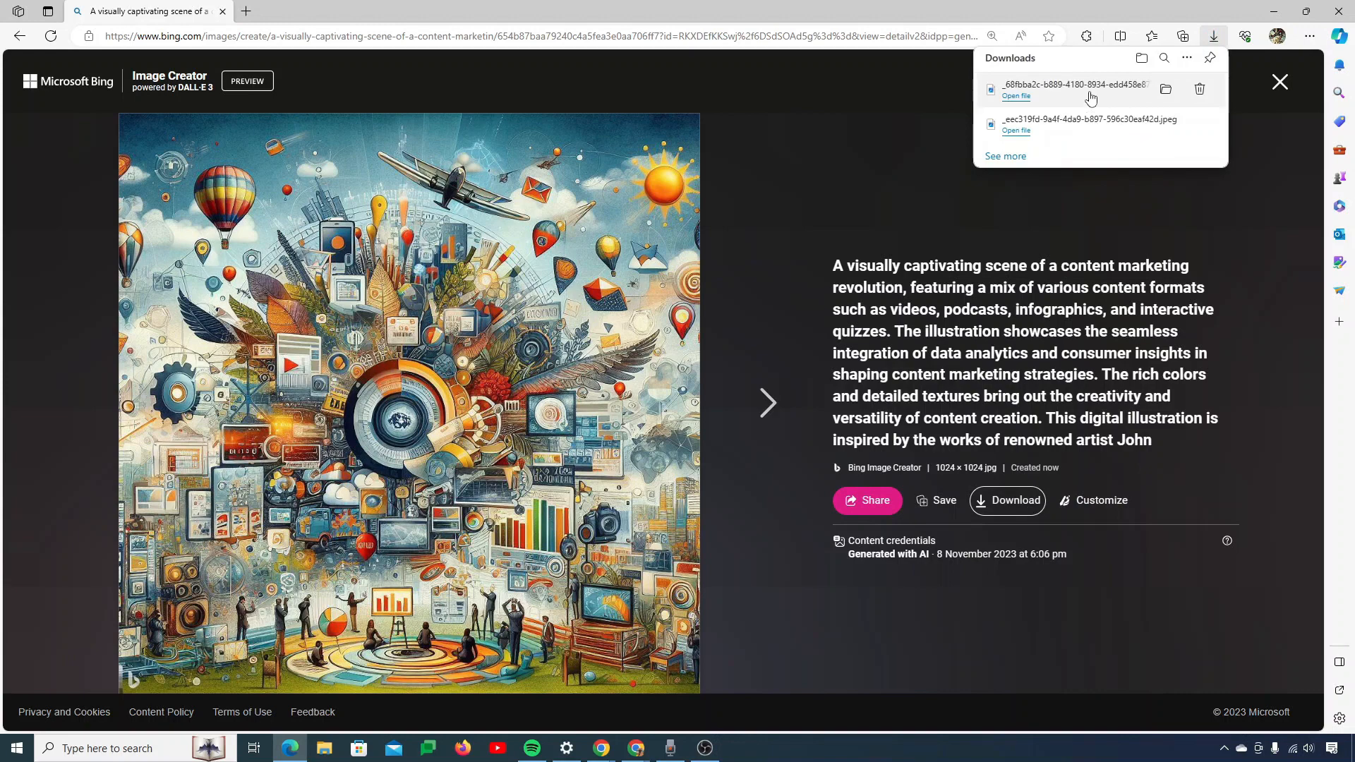
drag(1090, 97, 853, 720)
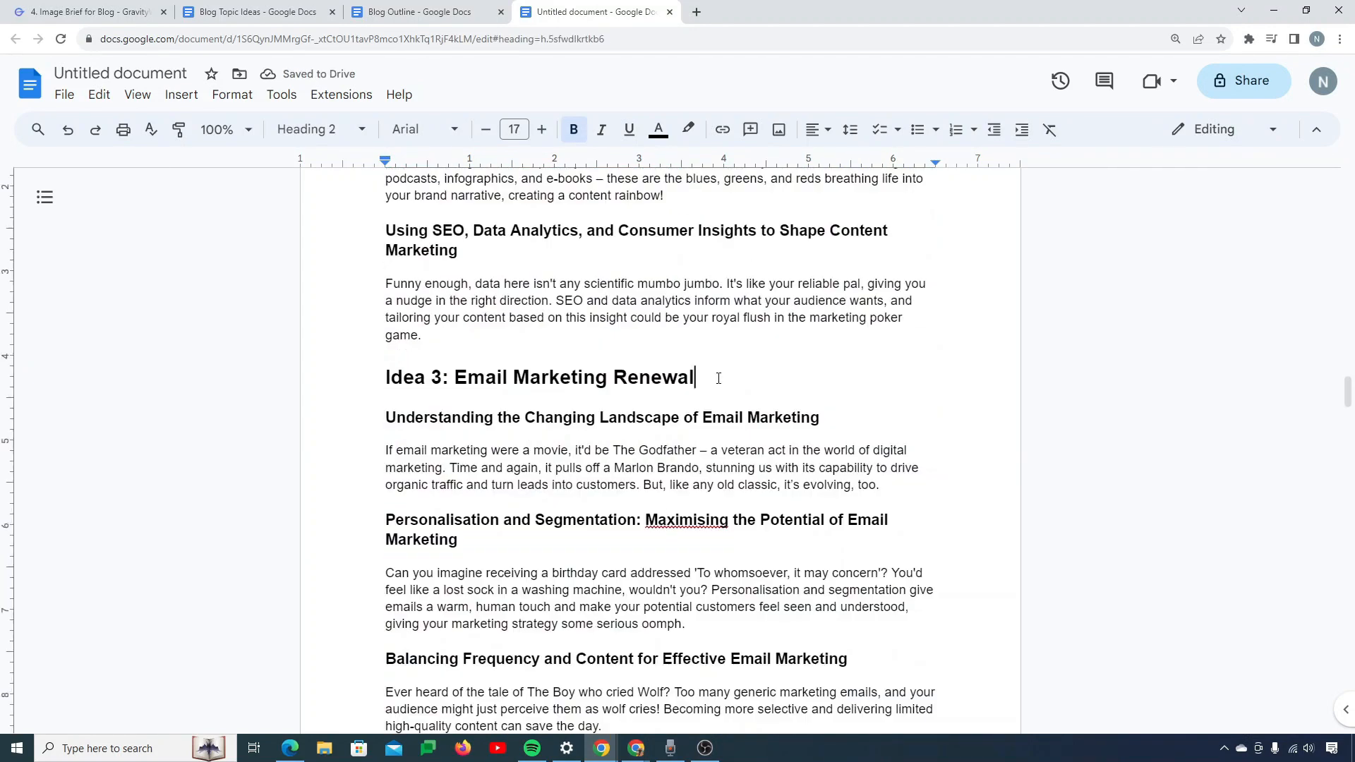
- Look through the remaining image prompts in GravityWrite through Prompt 10 and select the description of Prompt 9
mouse_move(635, 749)
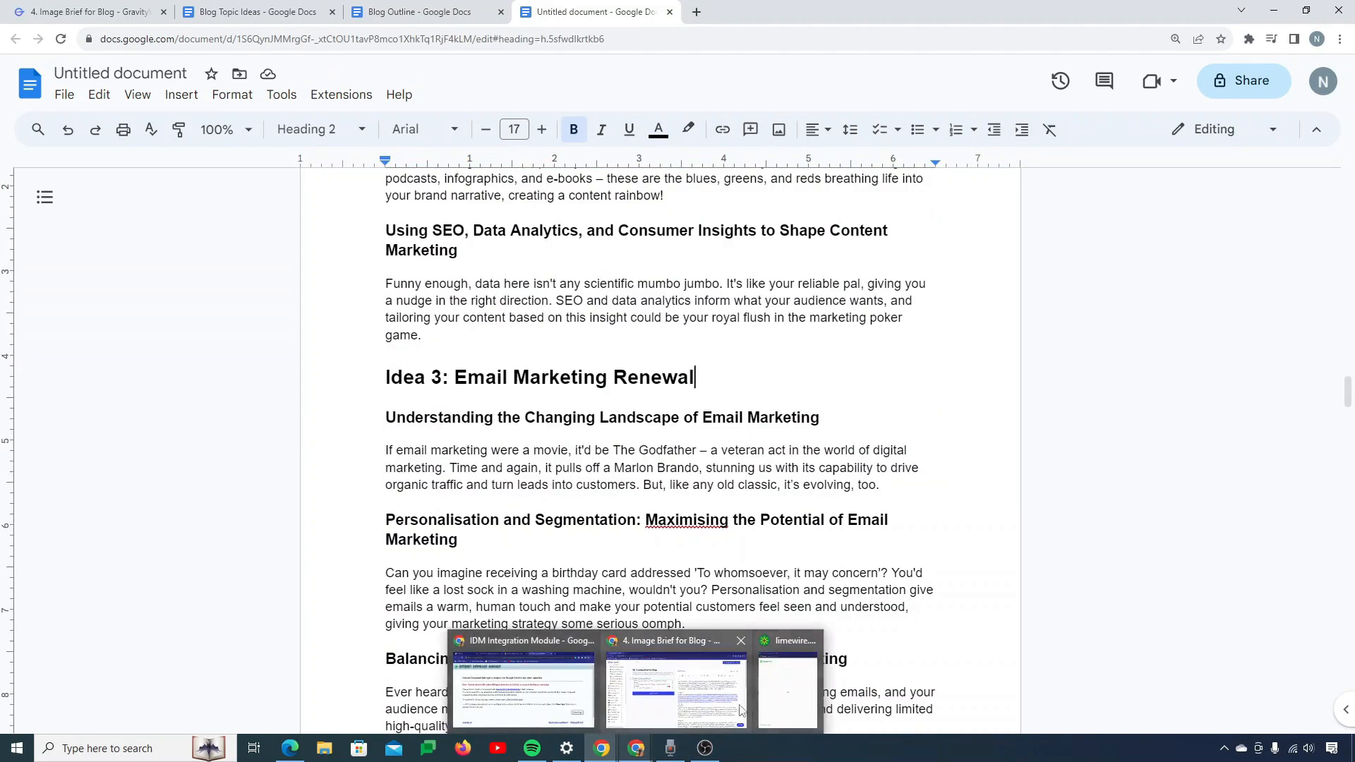
click(676, 688)
scroll(845, 534, down, 10)
scroll(845, 534, down, 6)
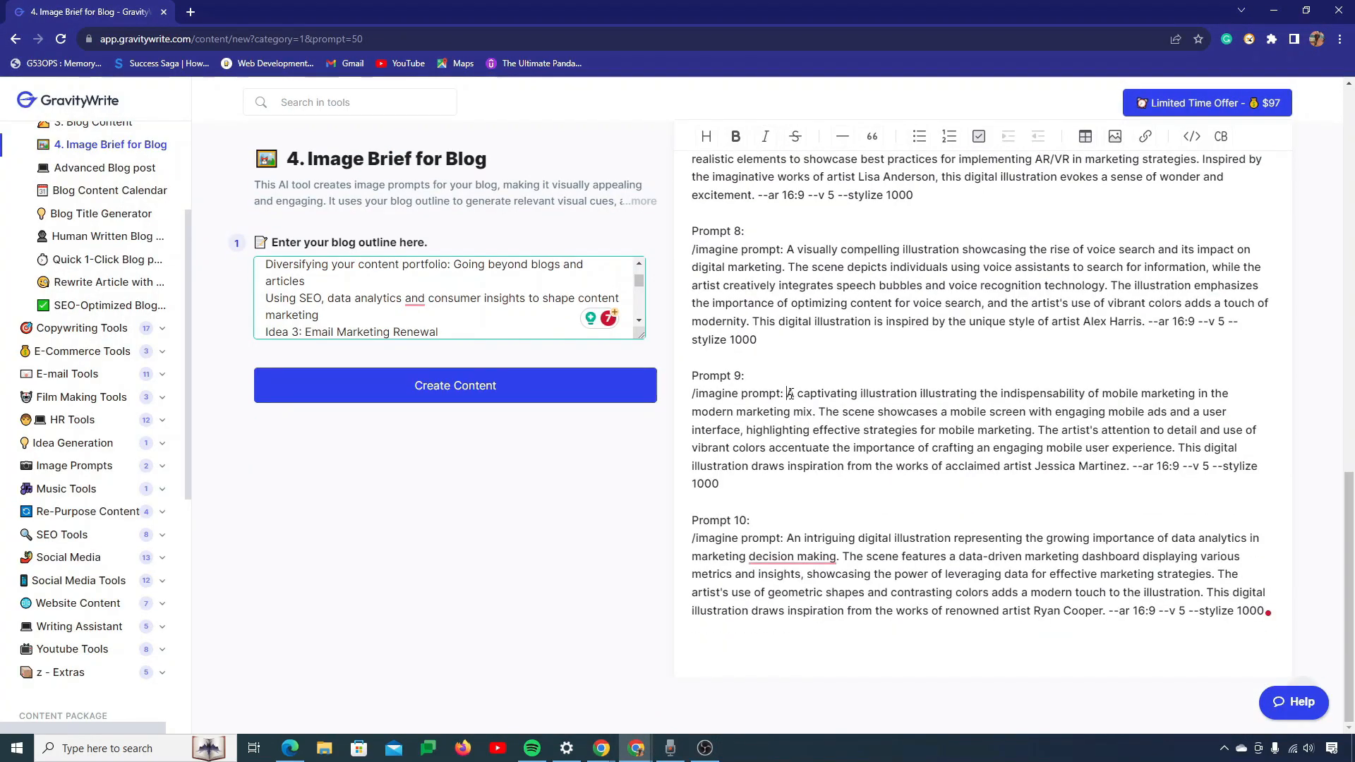
drag(787, 393, 905, 482)
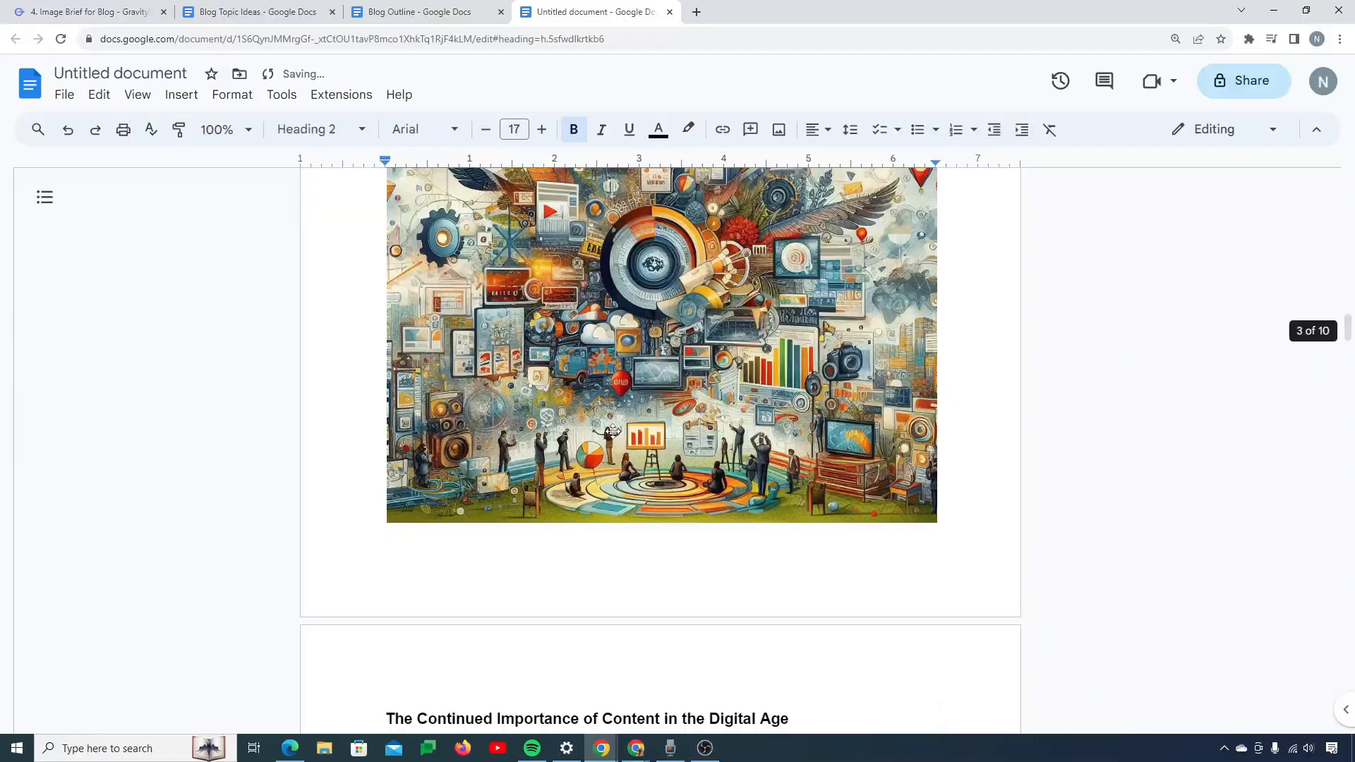
- Review the illustrated Google Docs article back up to its title, and open the Canva website in a new browser tab
scroll(614, 432, up, 10)
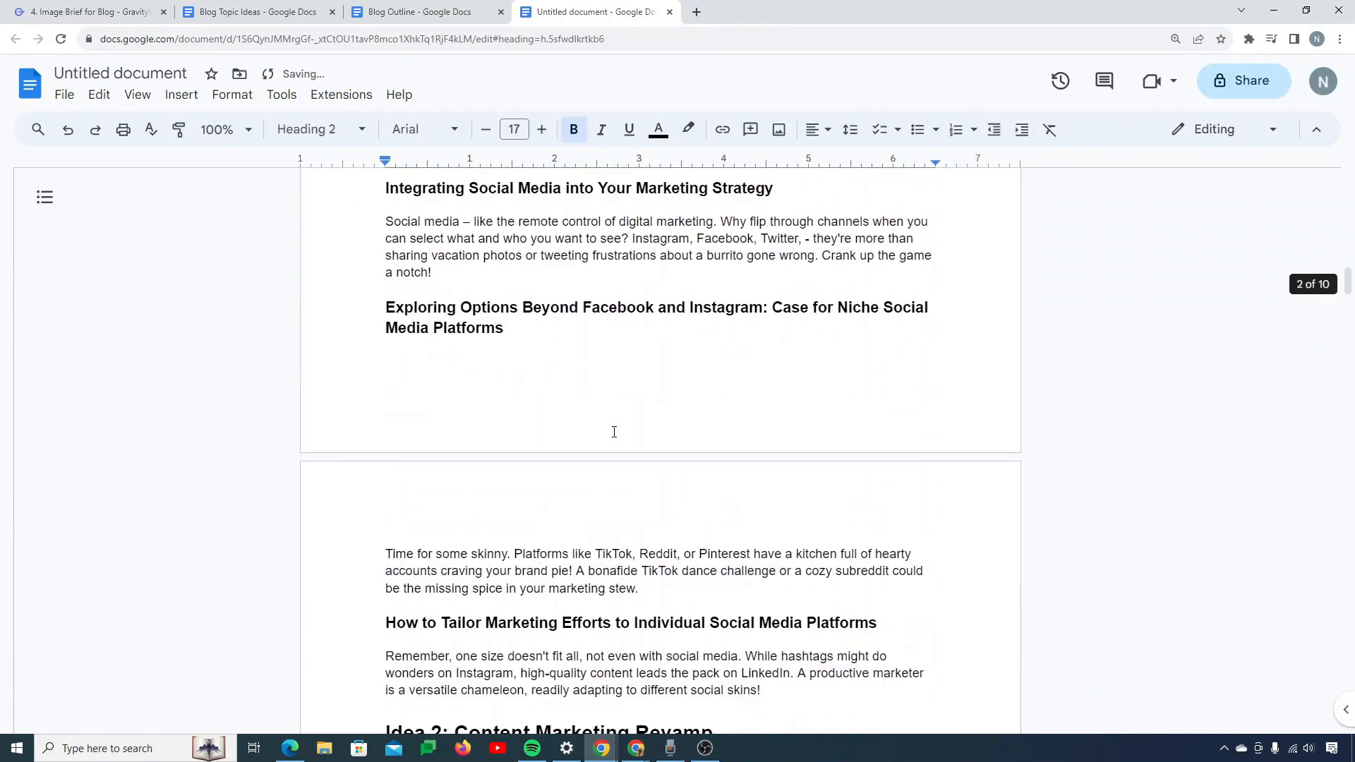
scroll(615, 432, up, 15)
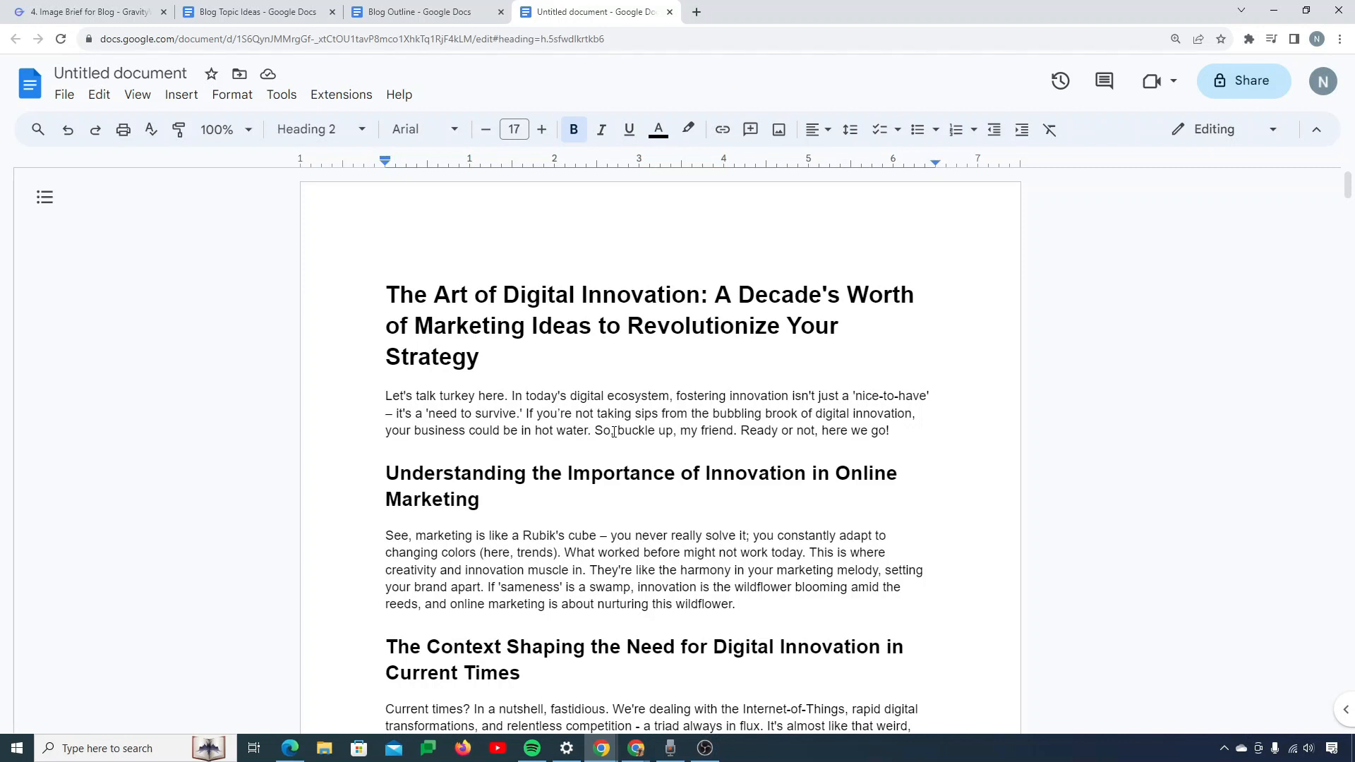
click(699, 12)
text(can)
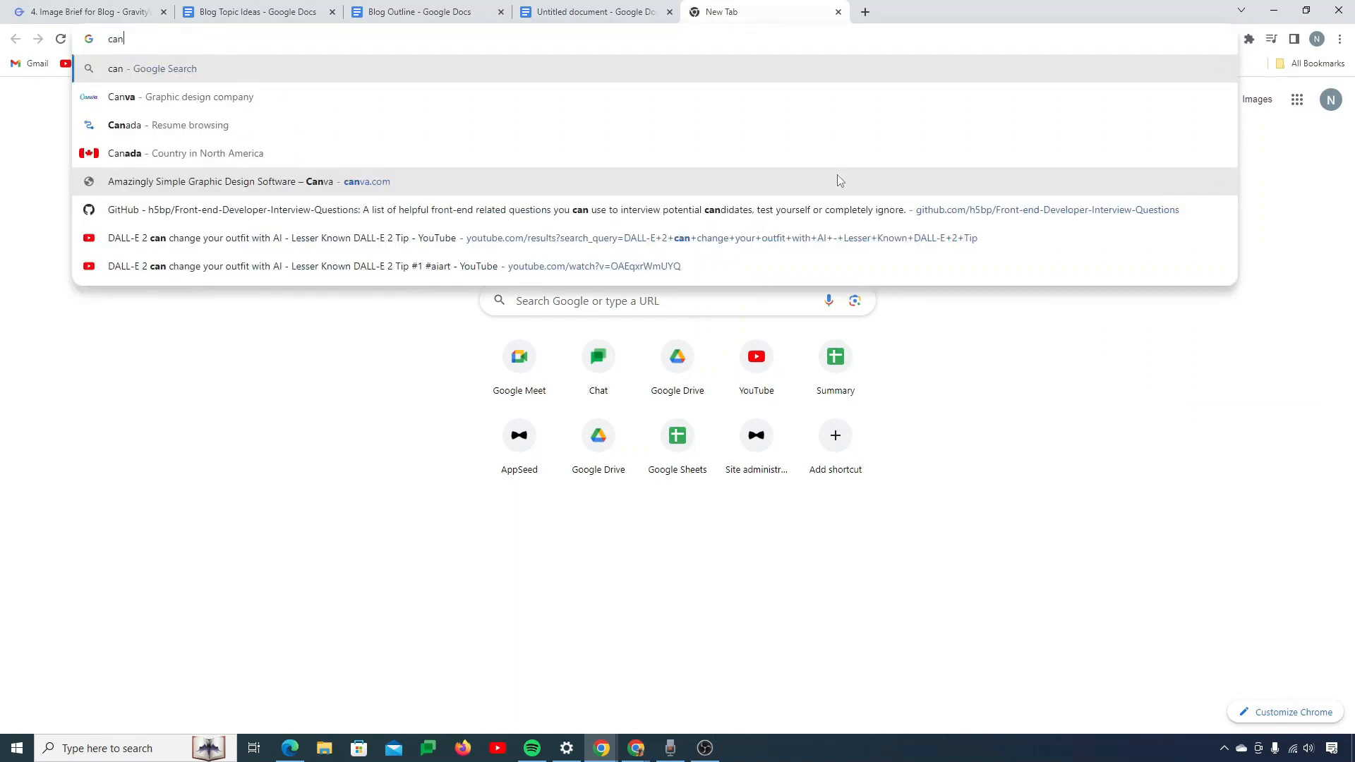
click(840, 181)
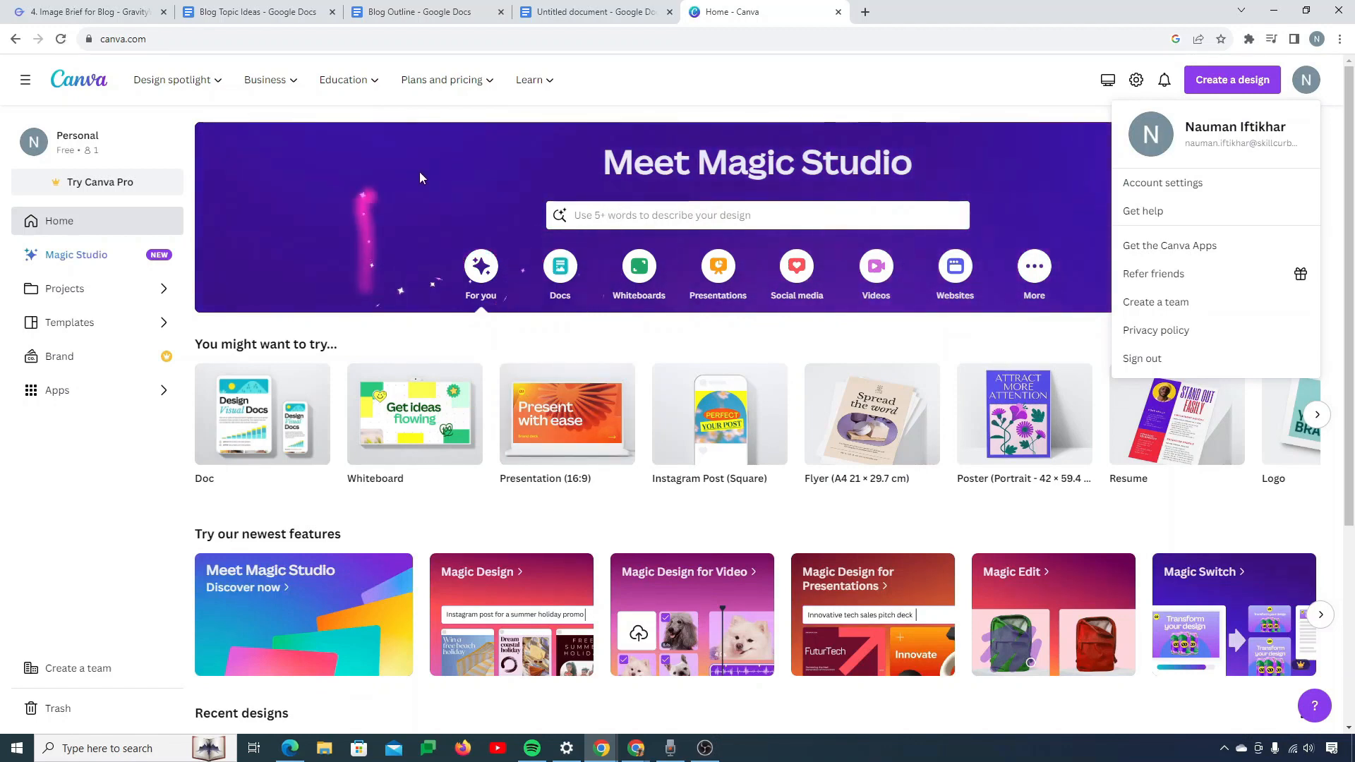
- Search Canva's design templates for "blog" and for "marketing"
click(759, 220)
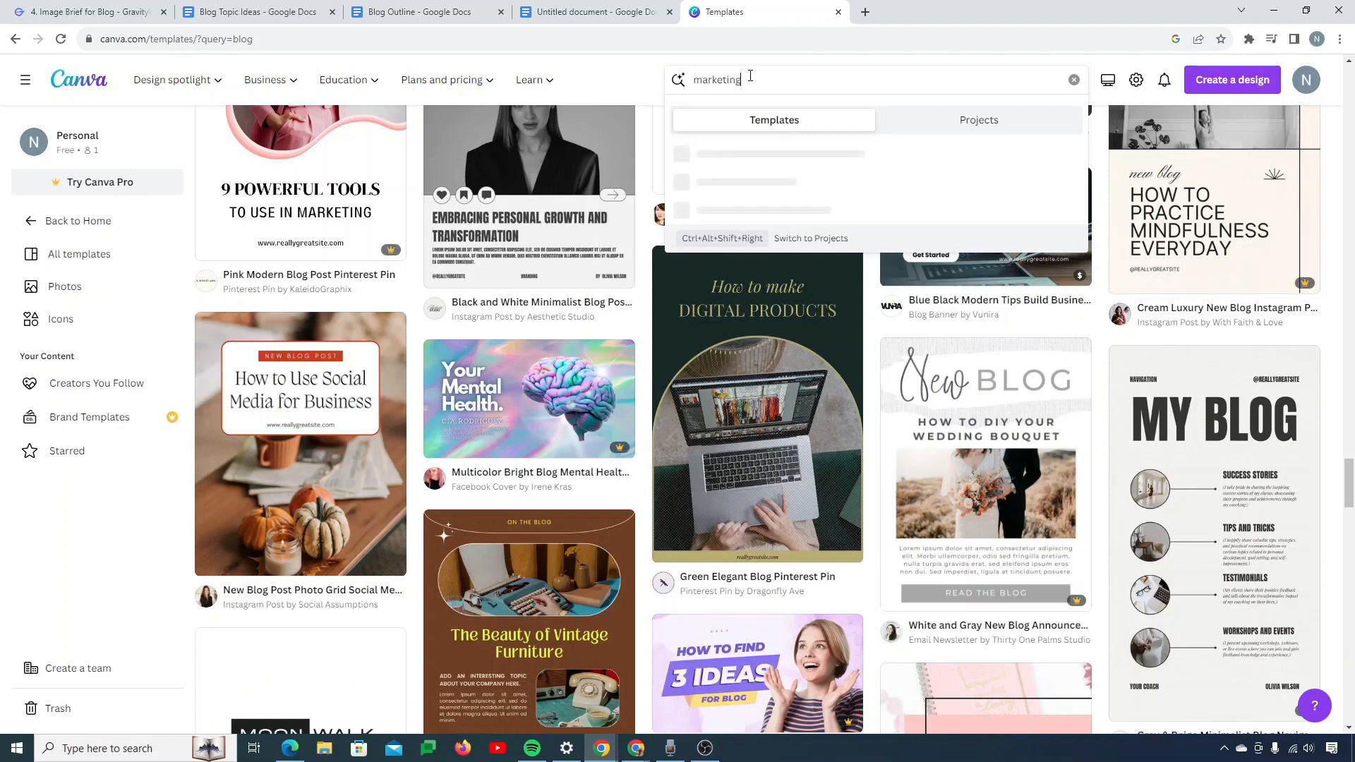
key(Return)
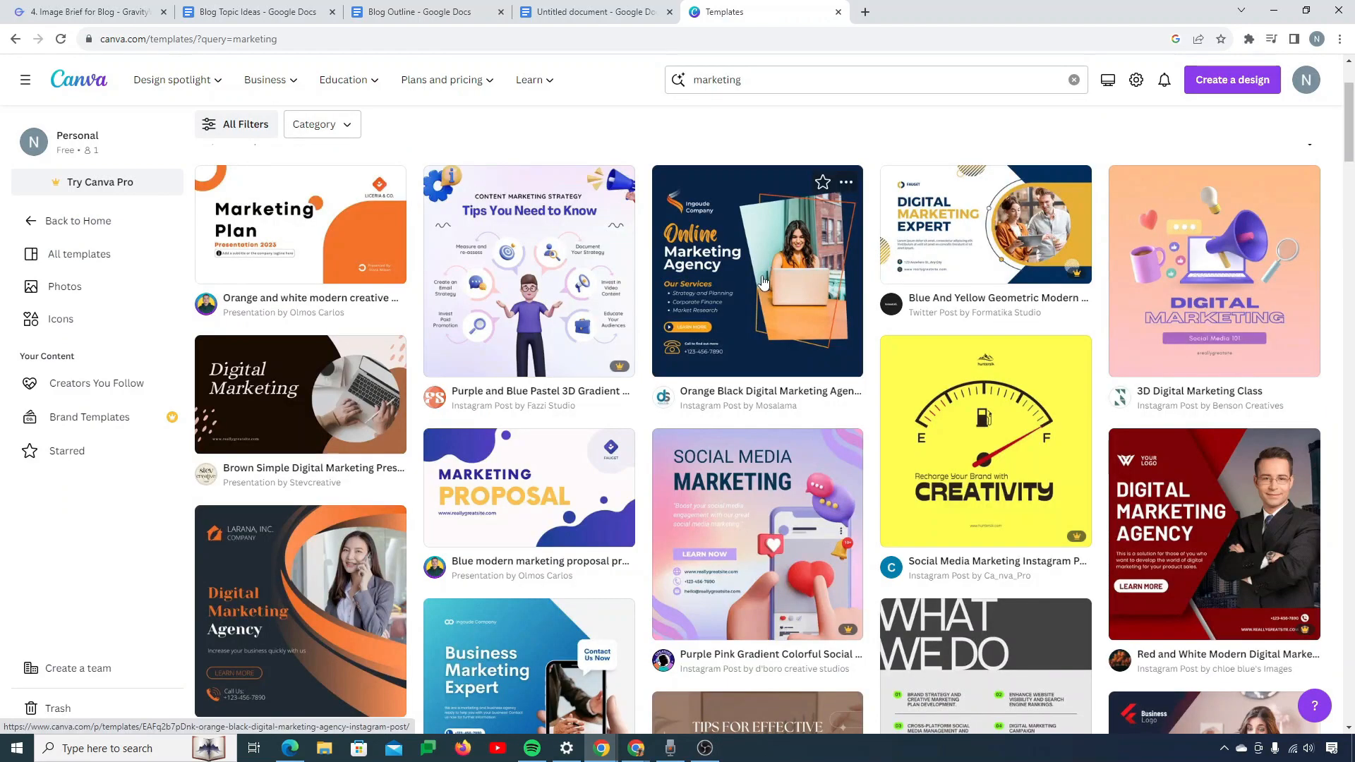
- Open the "Orange Black Digital Marketing Agency Instagram Post" template for customizing and try selecting its logo and company name
click(762, 281)
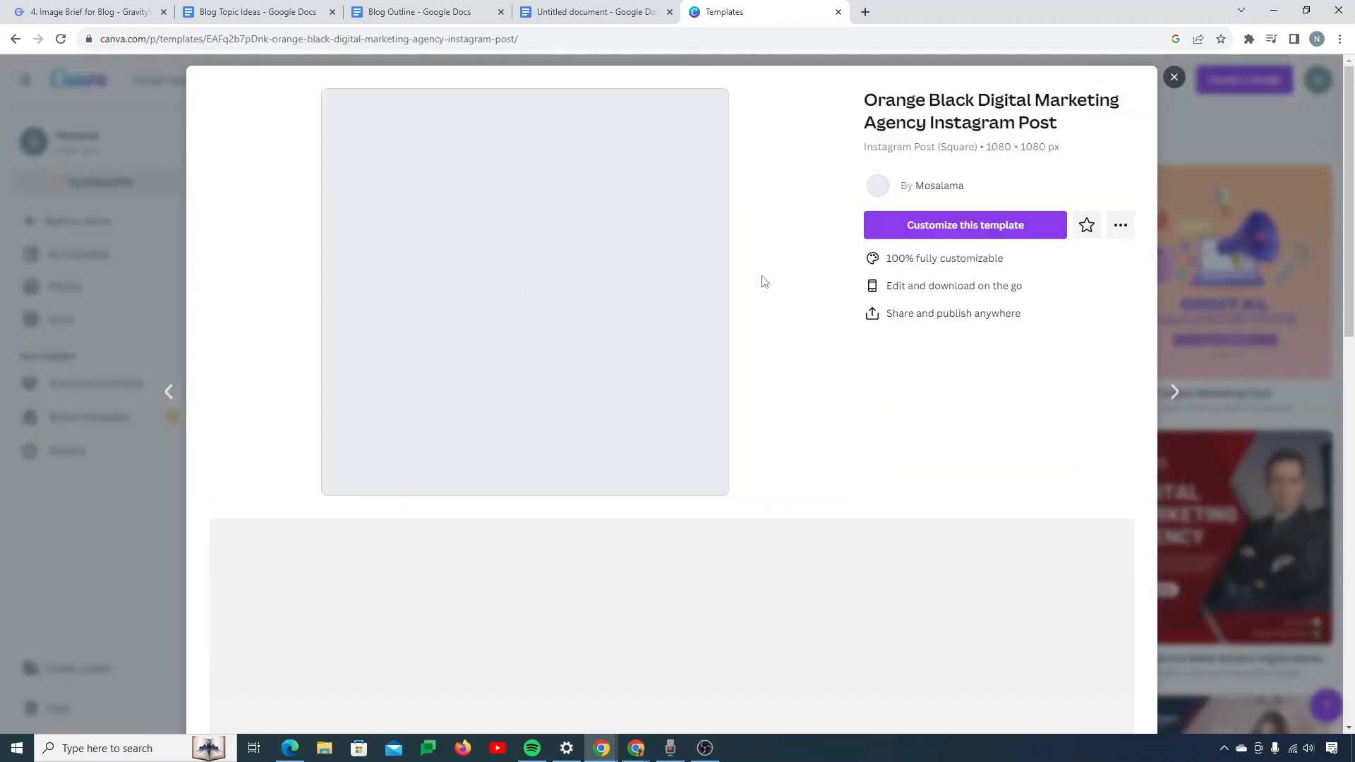
click(929, 230)
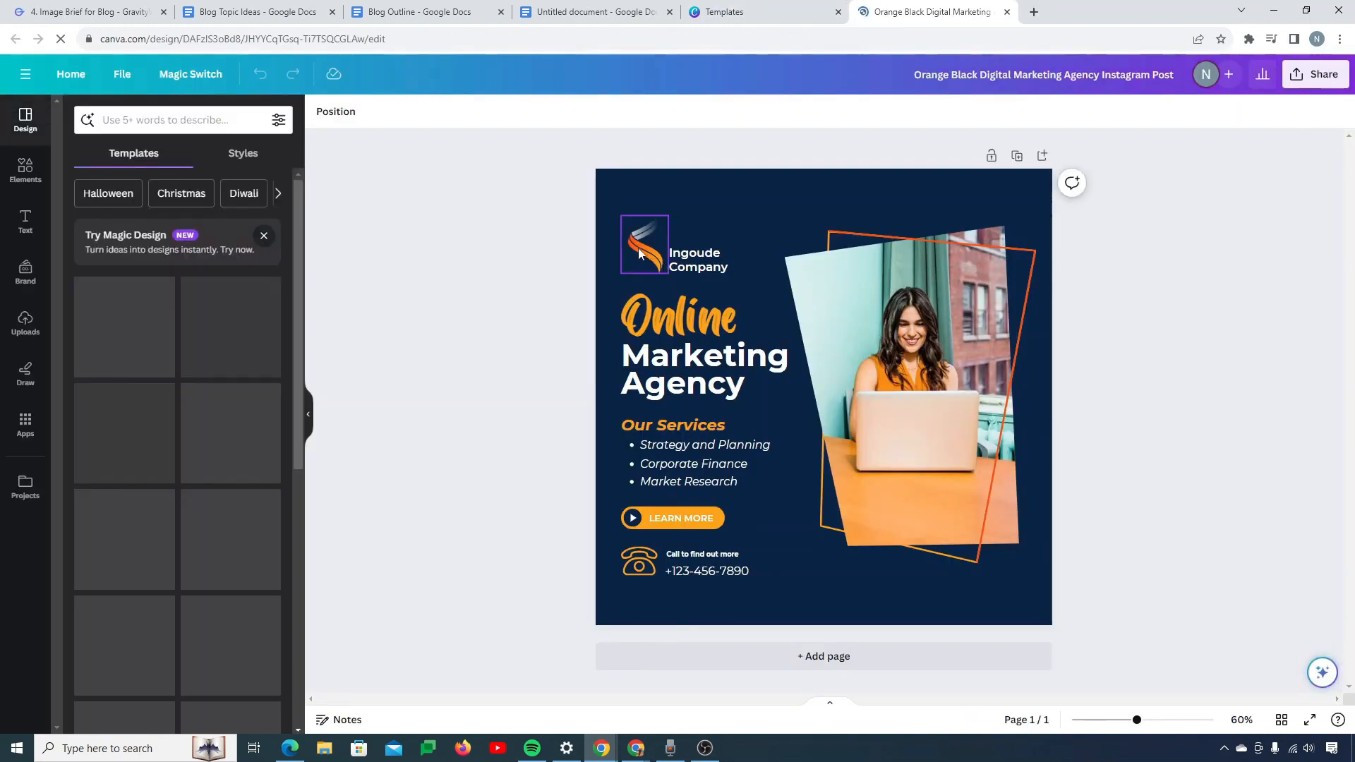
click(640, 254)
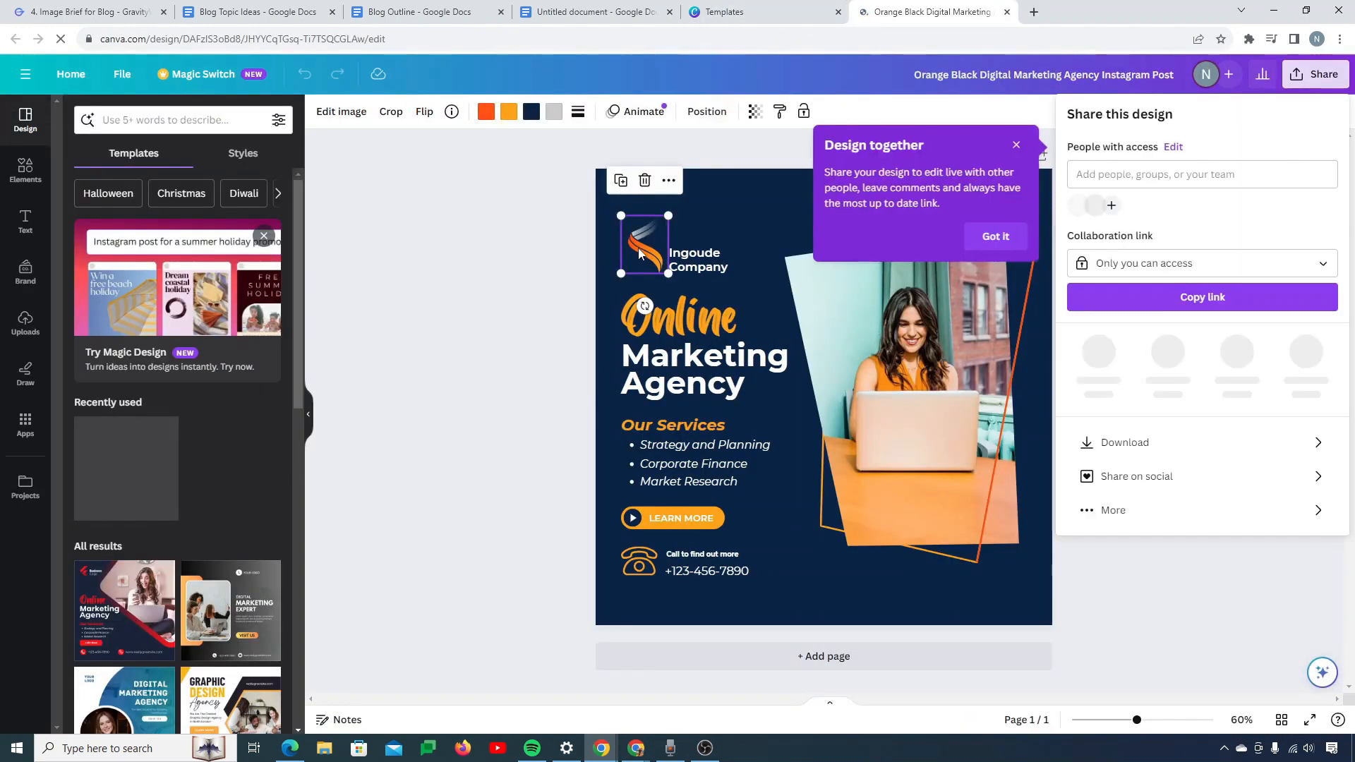
click(687, 262)
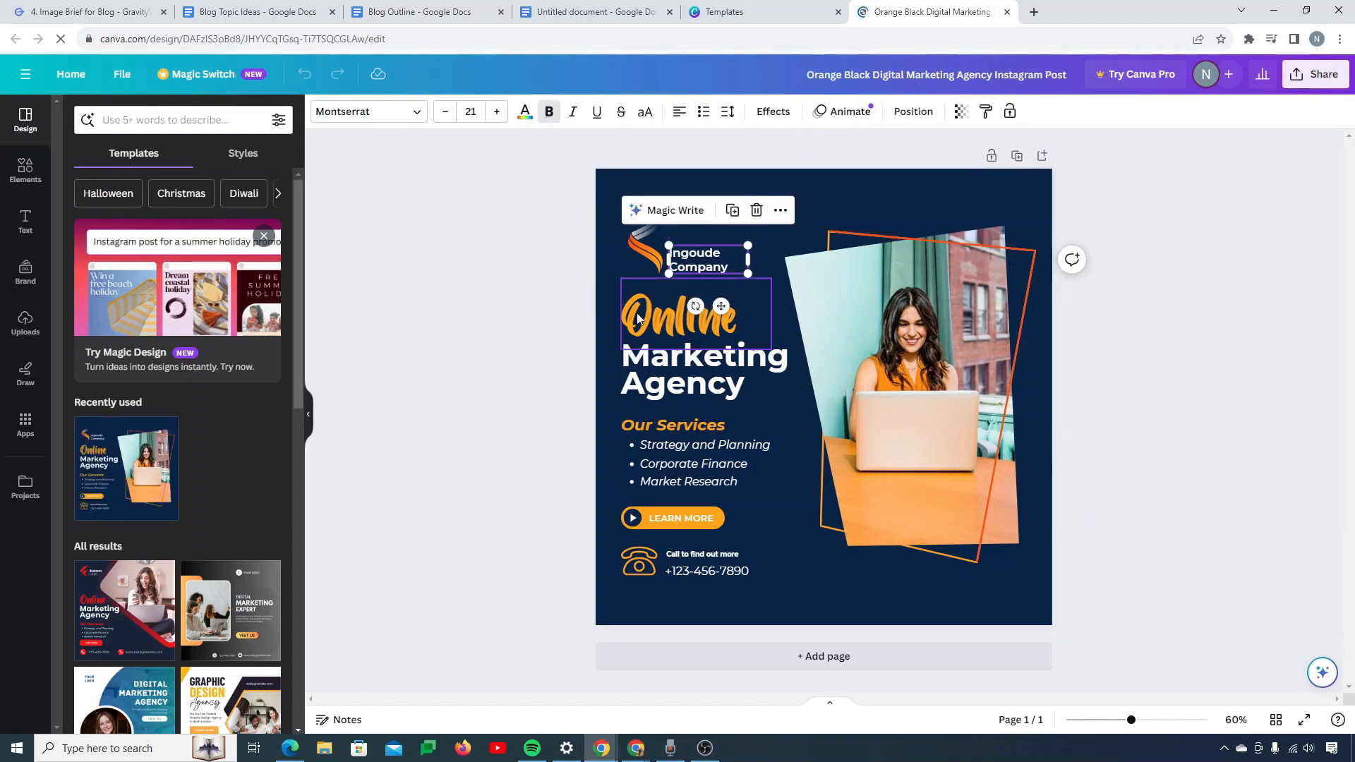
click(571, 268)
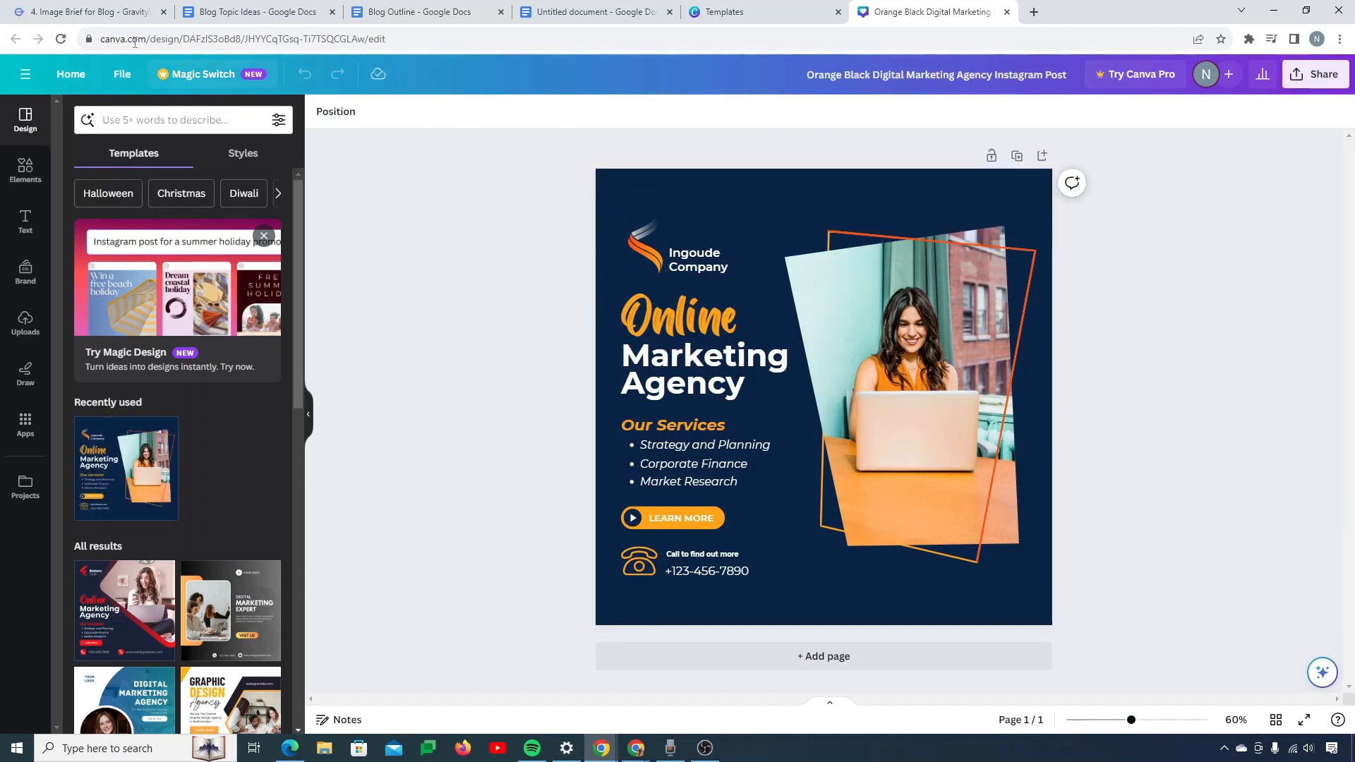
- Copy "10 Marketing Ideas Not to Miss" from the Blog Topic Ideas document and replace the Canva design's headline text with it
click(92, 11)
click(255, 11)
drag(691, 532, 677, 551)
key(ctrl+c)
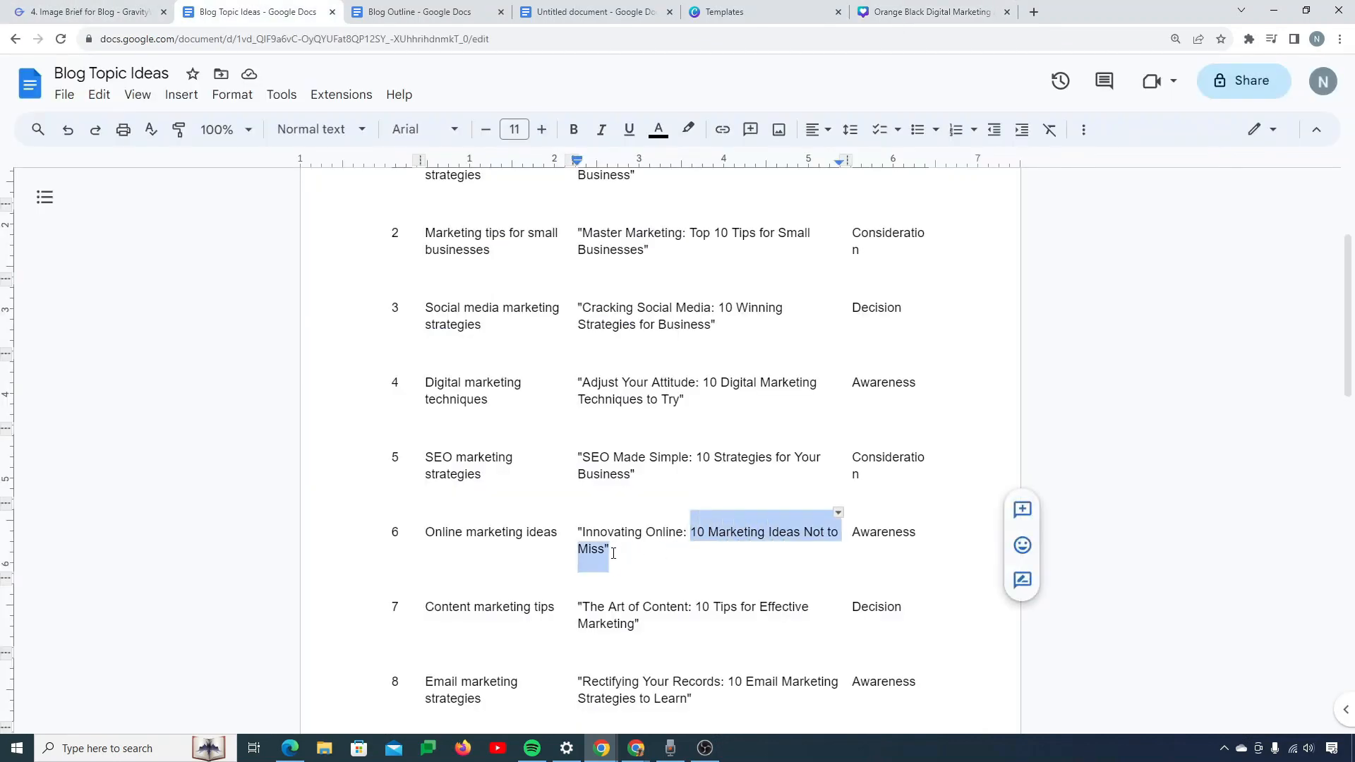
click(932, 12)
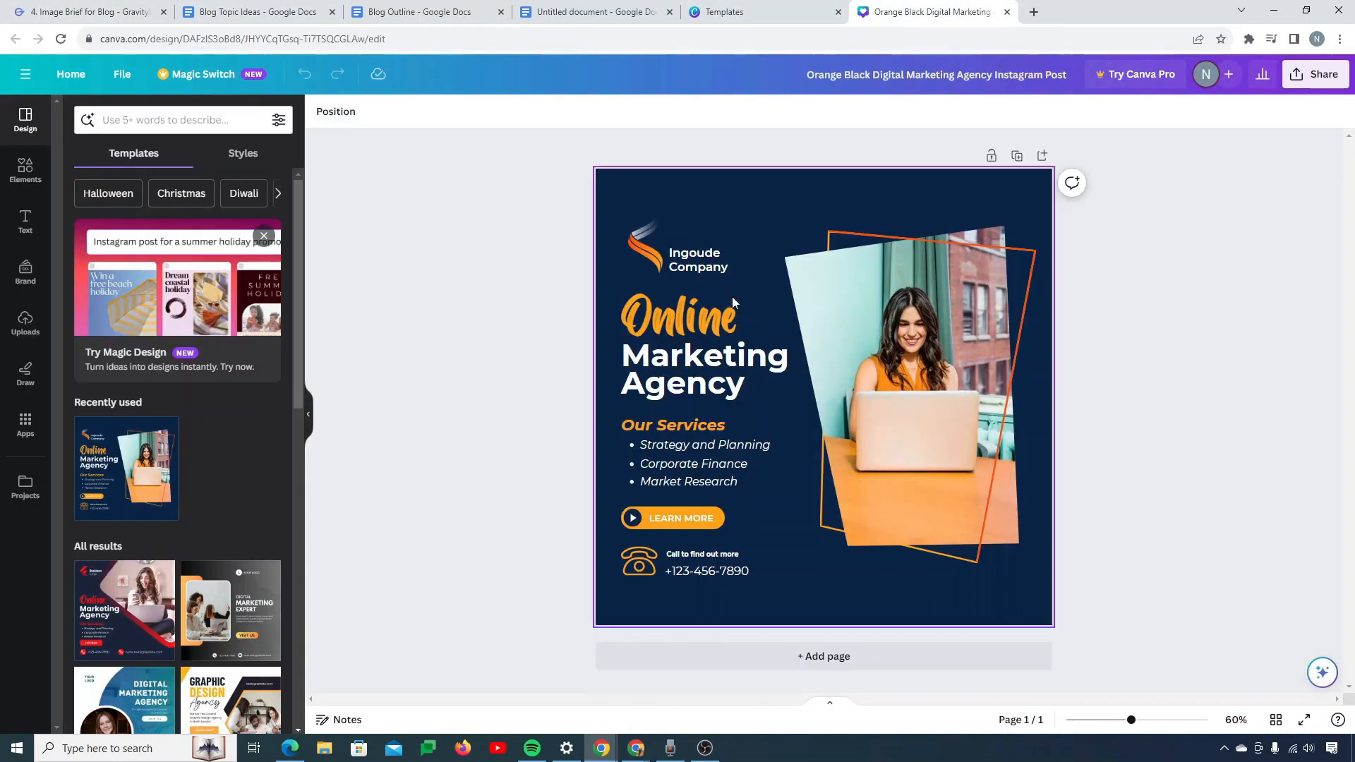
click(641, 334)
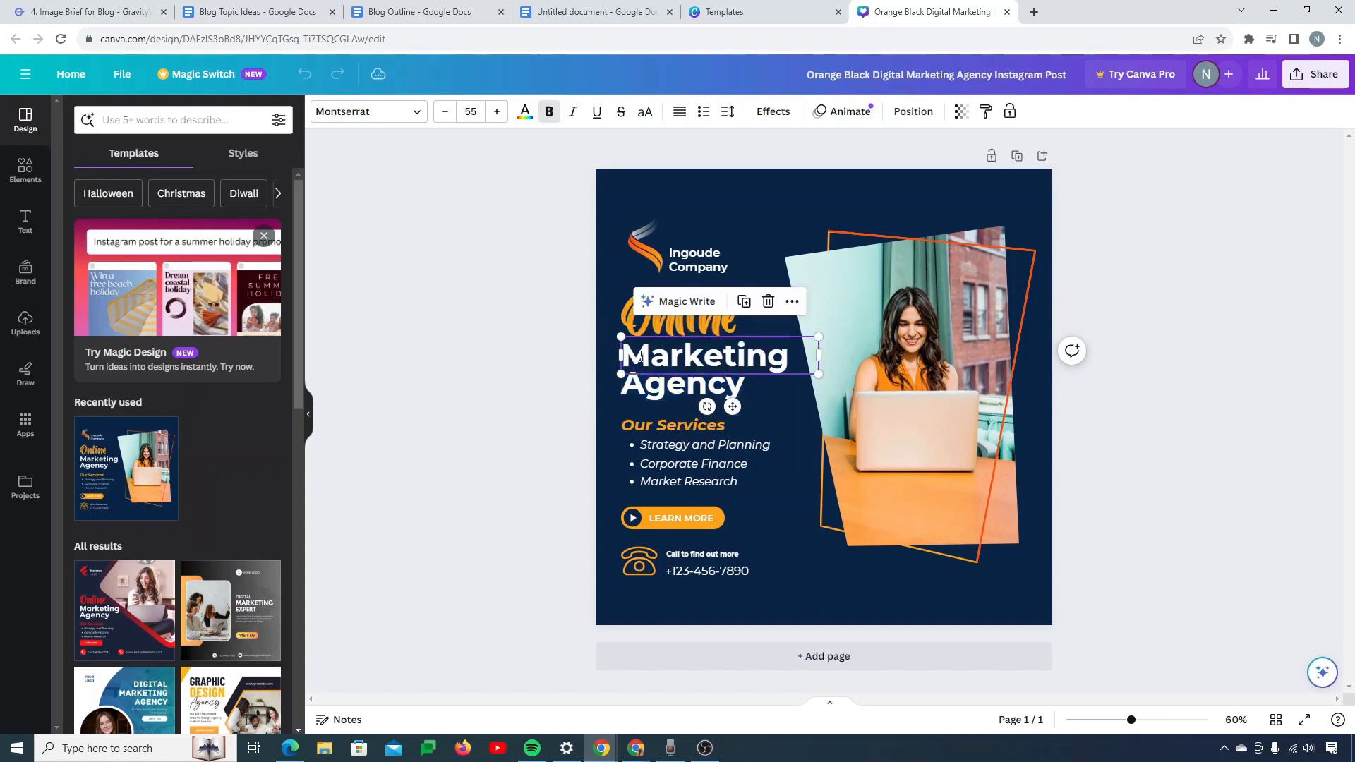
key(ctrl+v)
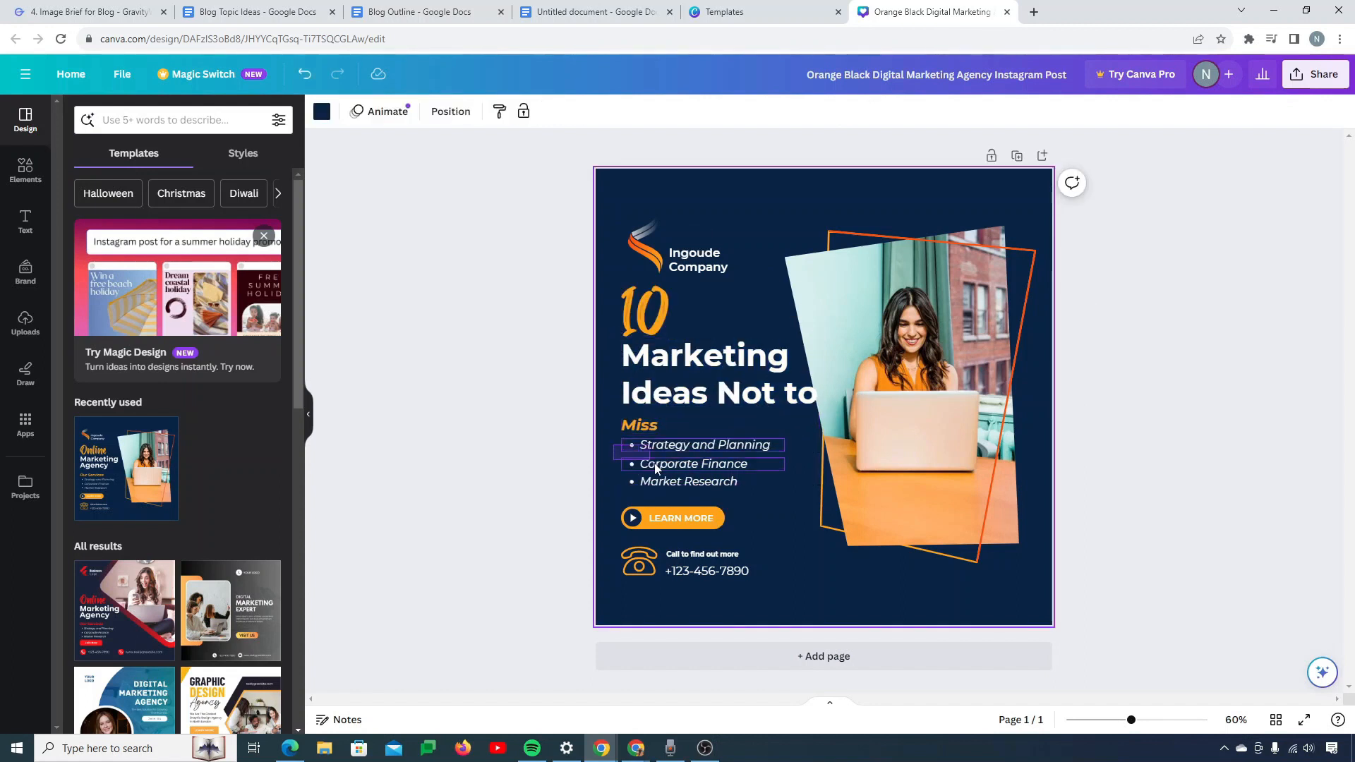
- Delete the services bullet list and the phone contact details from the design, and change the button label to "READ MORE"
click(715, 485)
key(Delete)
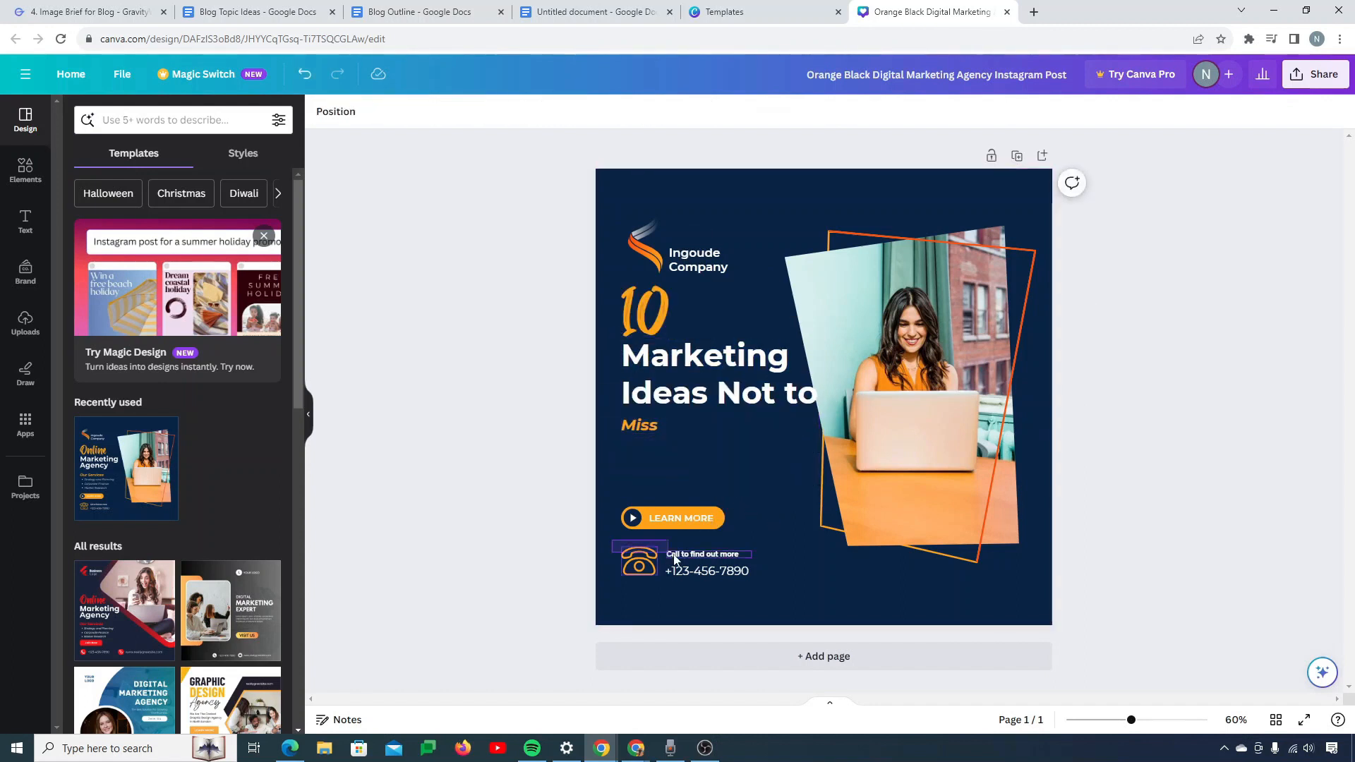
drag(612, 540, 763, 591)
key(Delete)
click(674, 518)
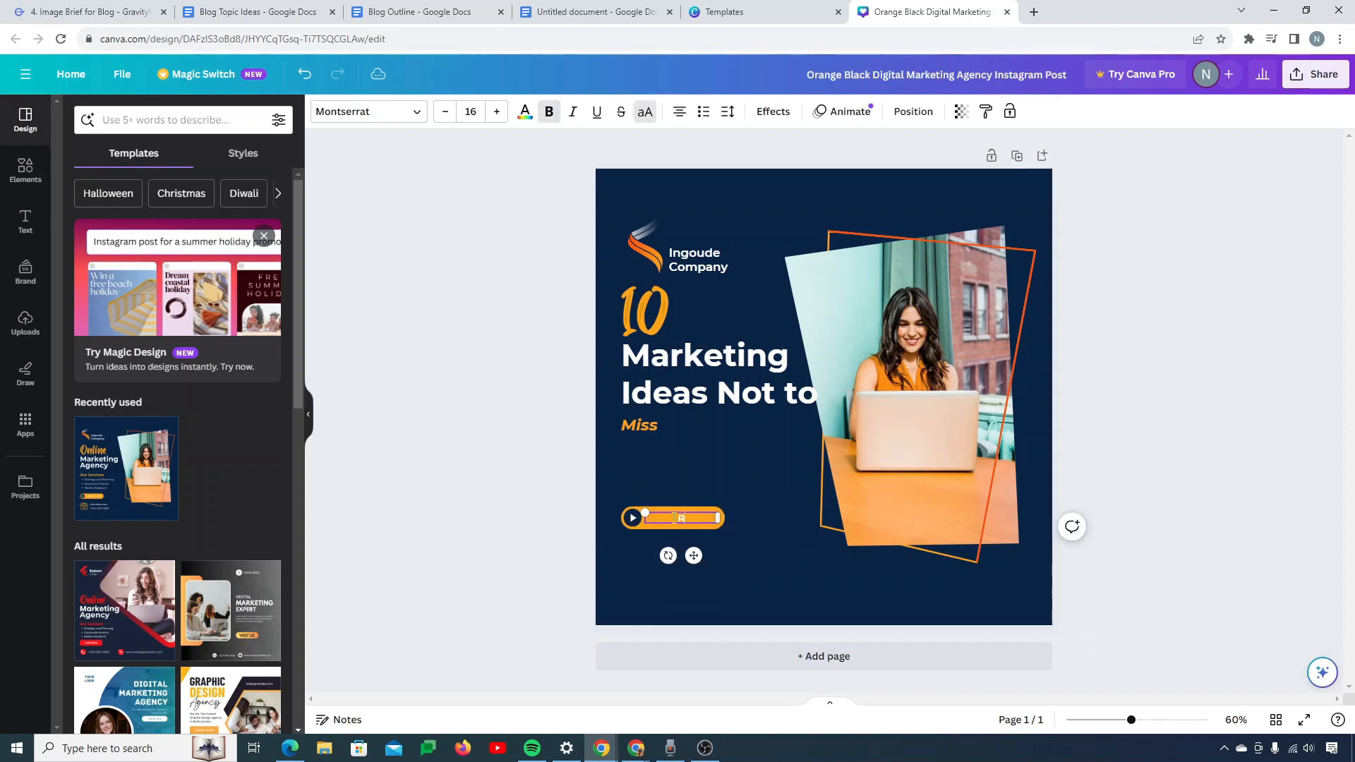
click(790, 475)
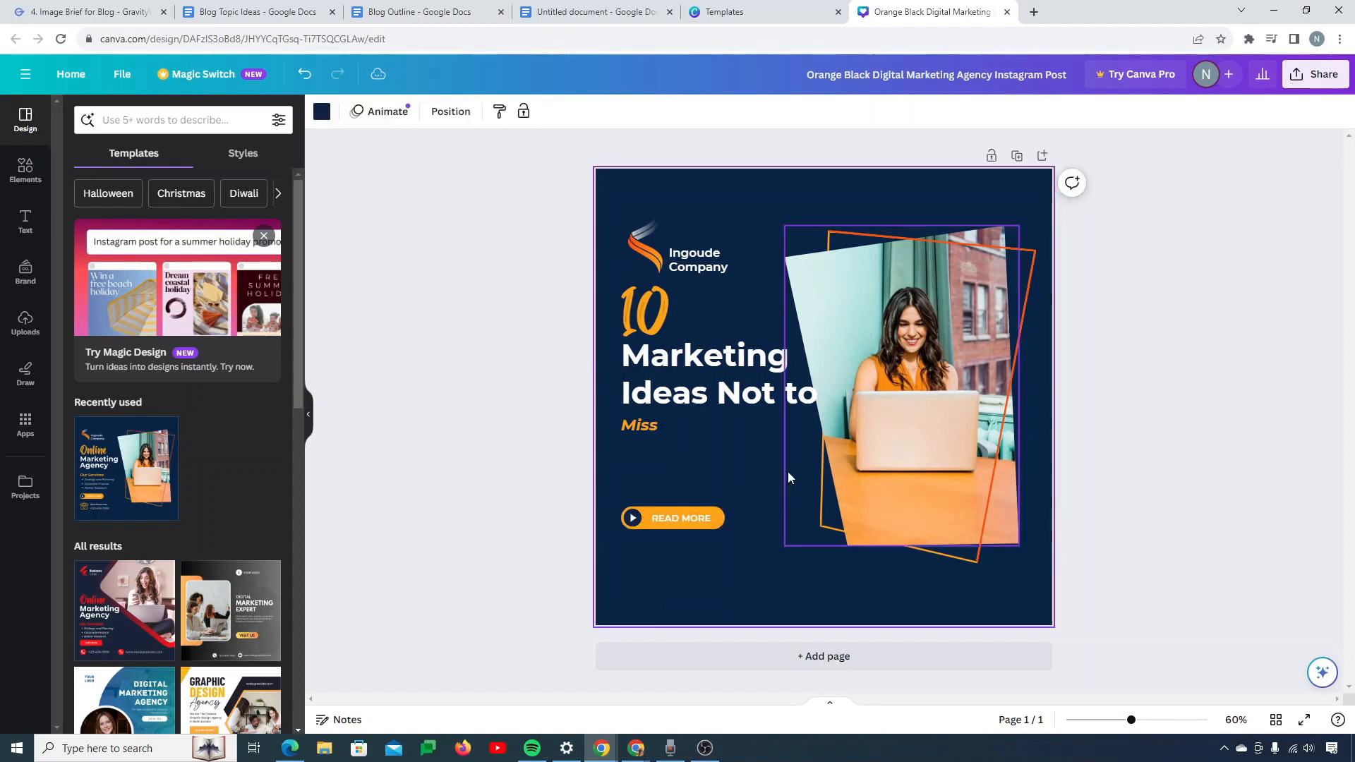
- Download the Canva design as a PNG and insert it below the title of the Google Docs article
click(1305, 83)
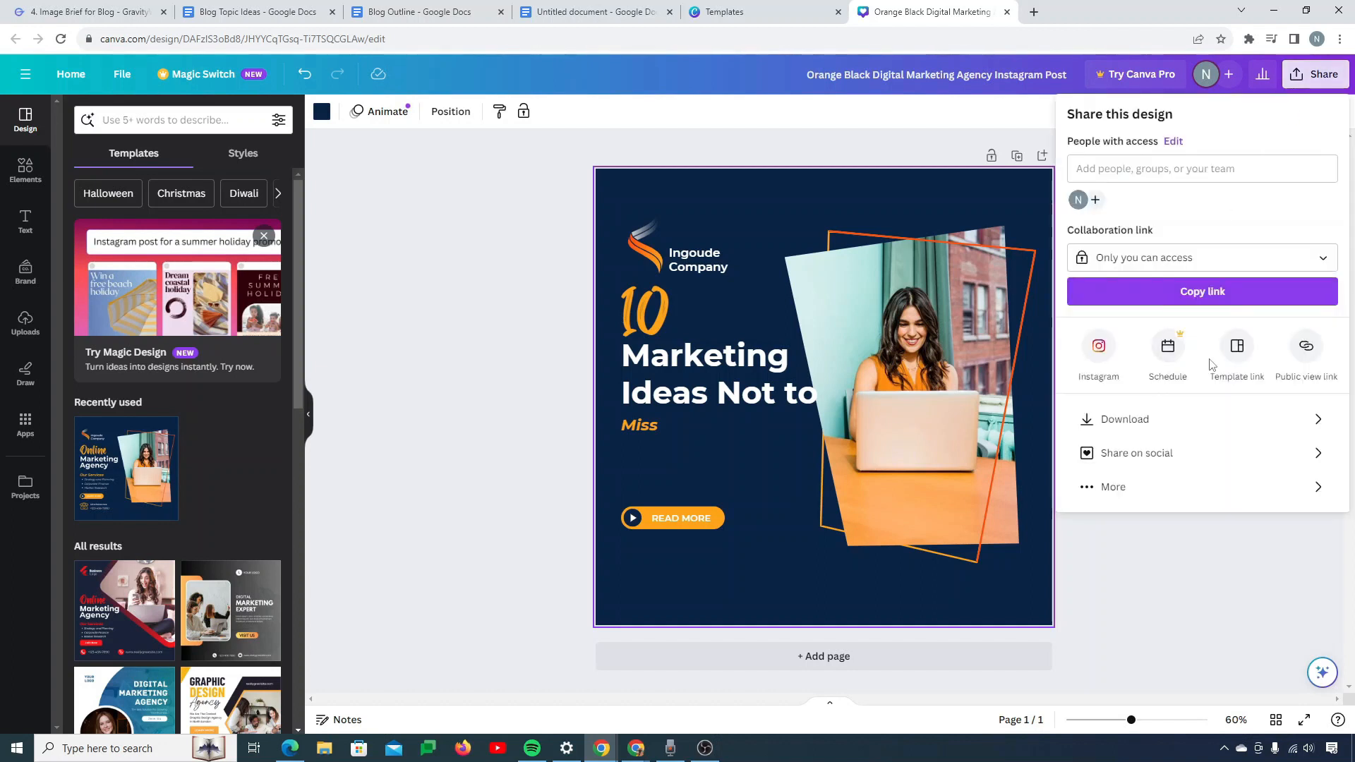
click(1103, 427)
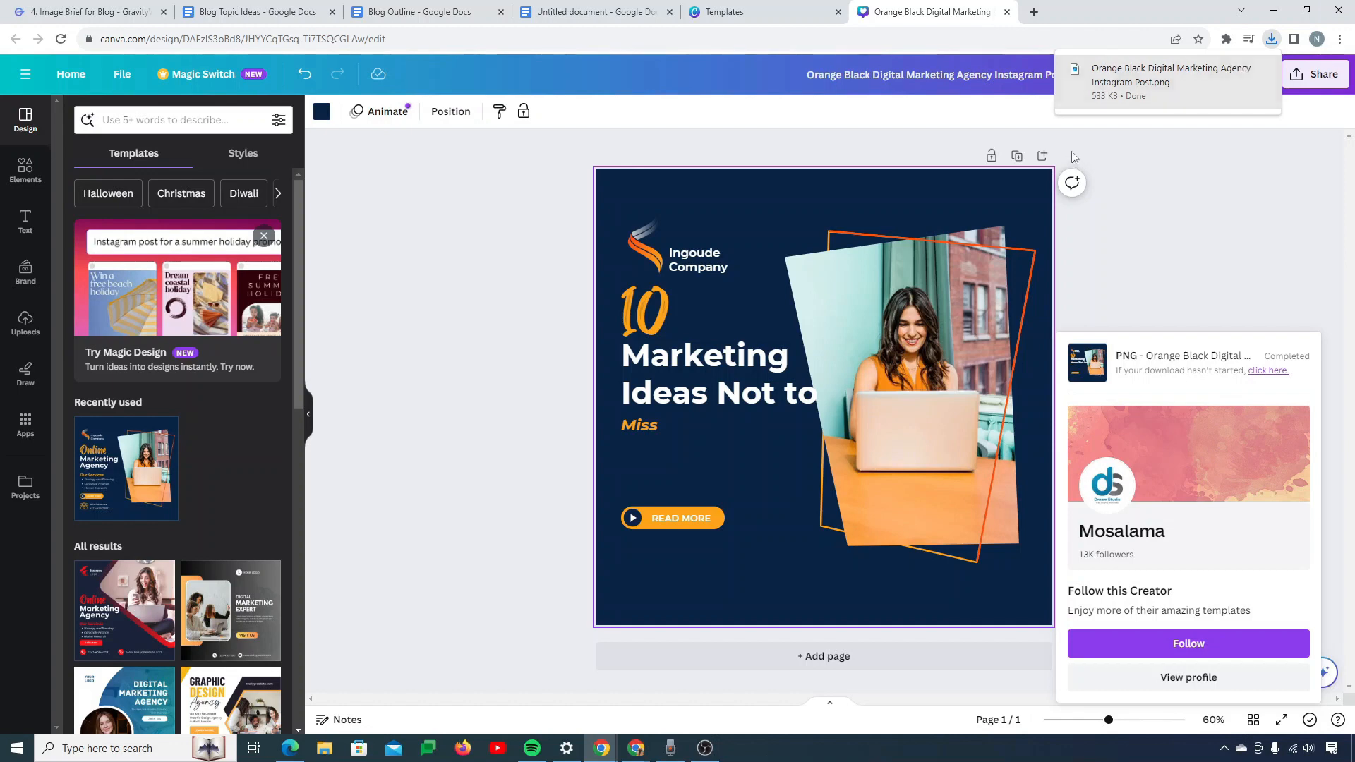
click(1237, 71)
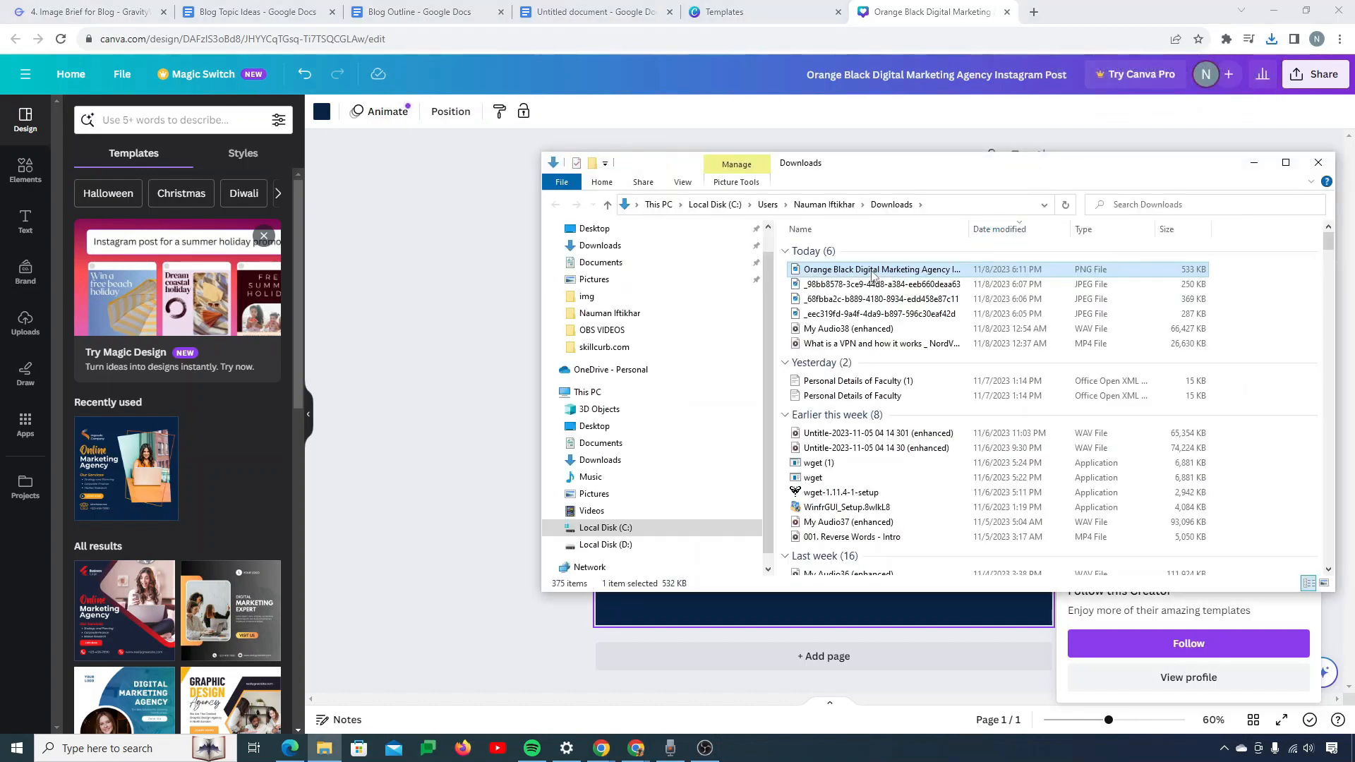
drag(840, 269, 524, 363)
scroll(524, 363, up, 4)
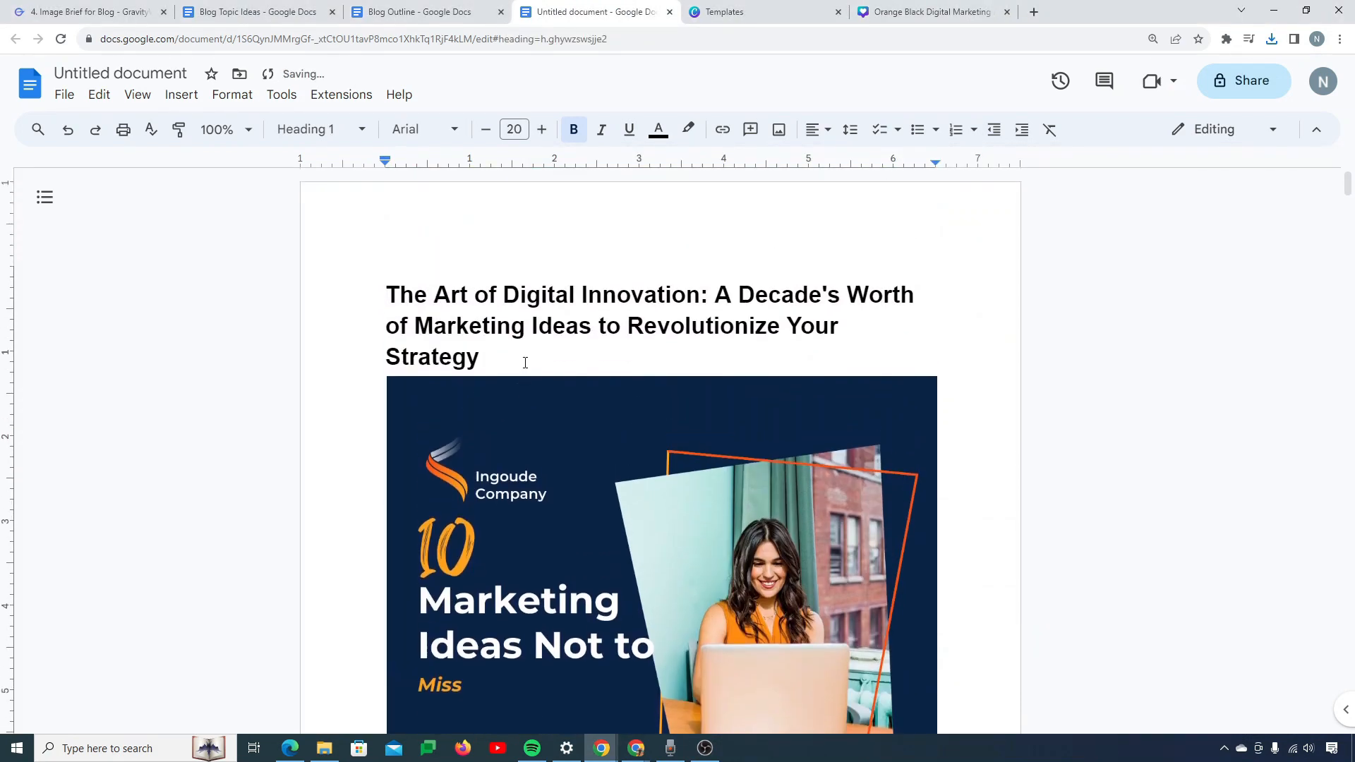
- Review the cover image and the introduction that follows it in the Google Docs article
scroll(524, 362, down, 5)
scroll(524, 362, up, 3)
scroll(523, 362, up, 1)
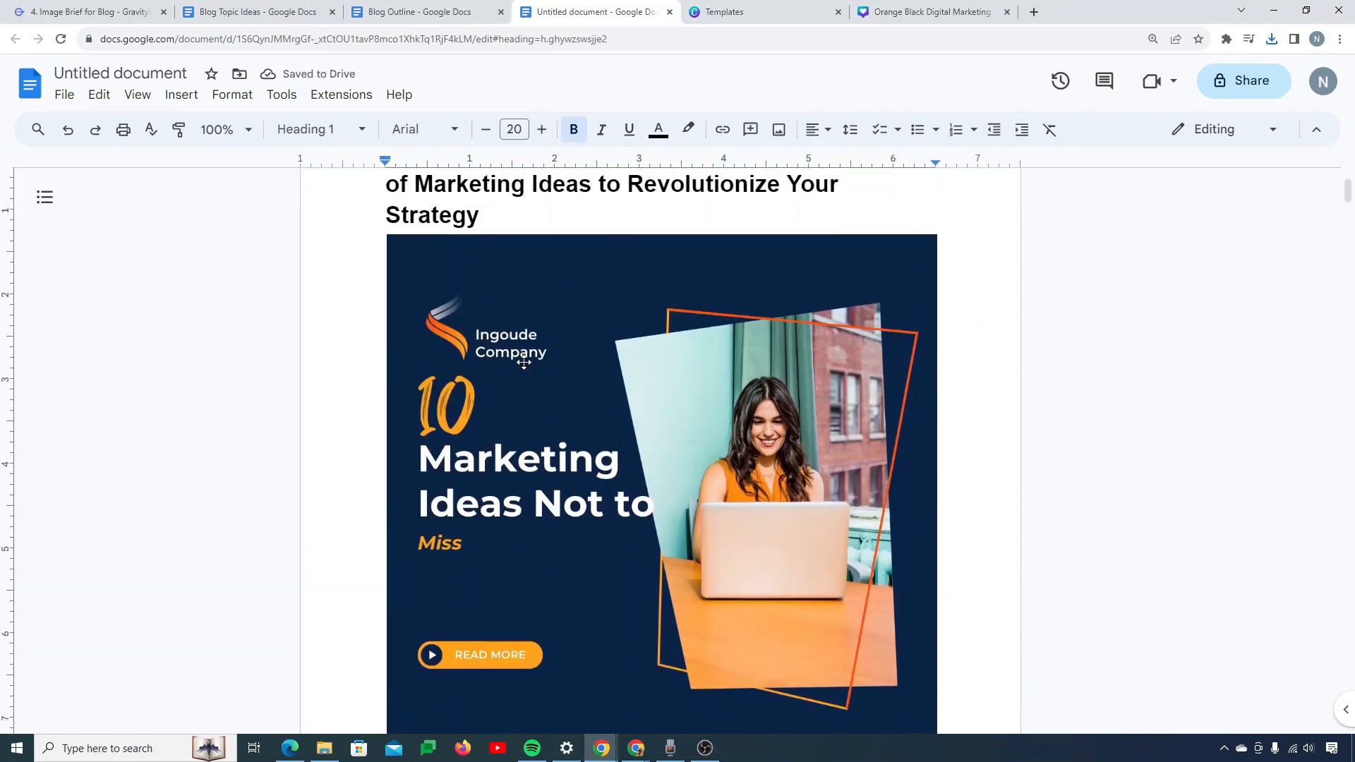
scroll(524, 362, down, 1)
scroll(769, 387, down, 8)
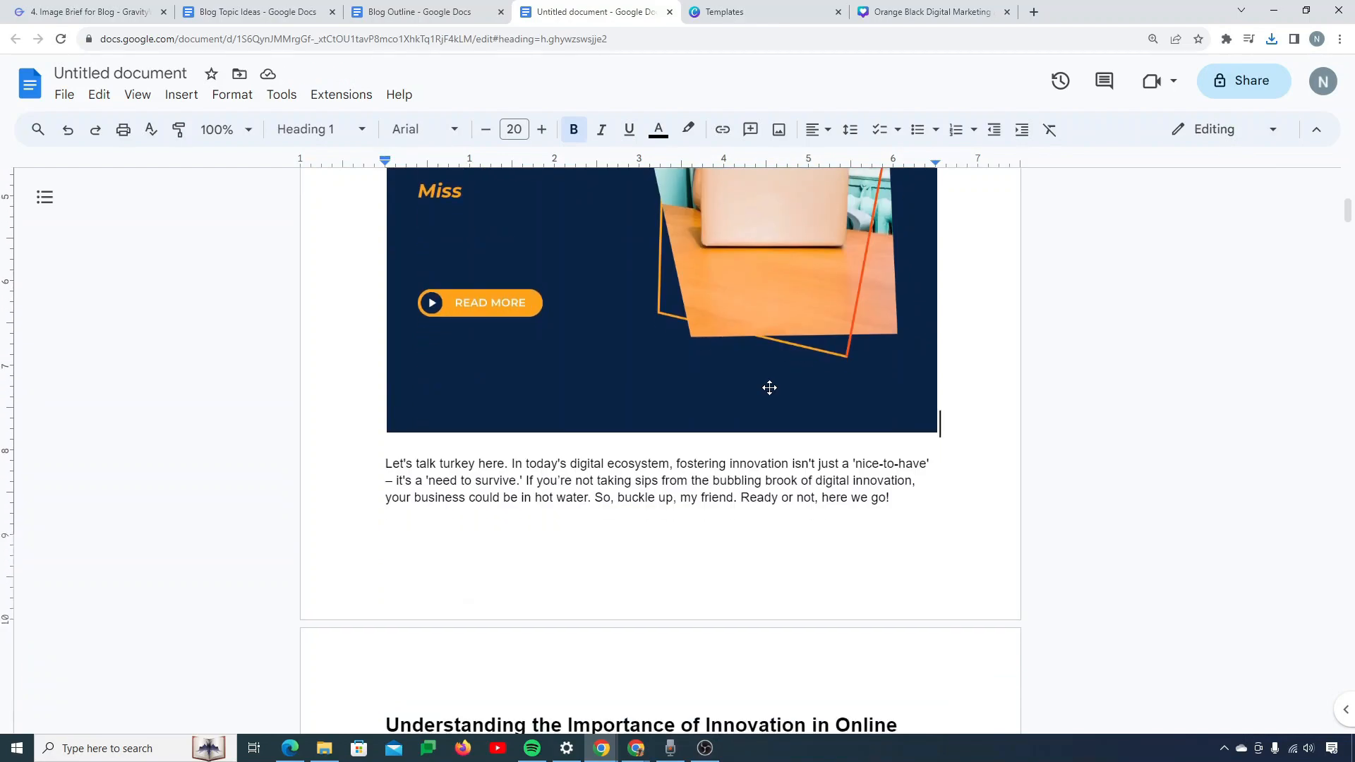
scroll(770, 388, up, 2)
scroll(770, 387, up, 5)
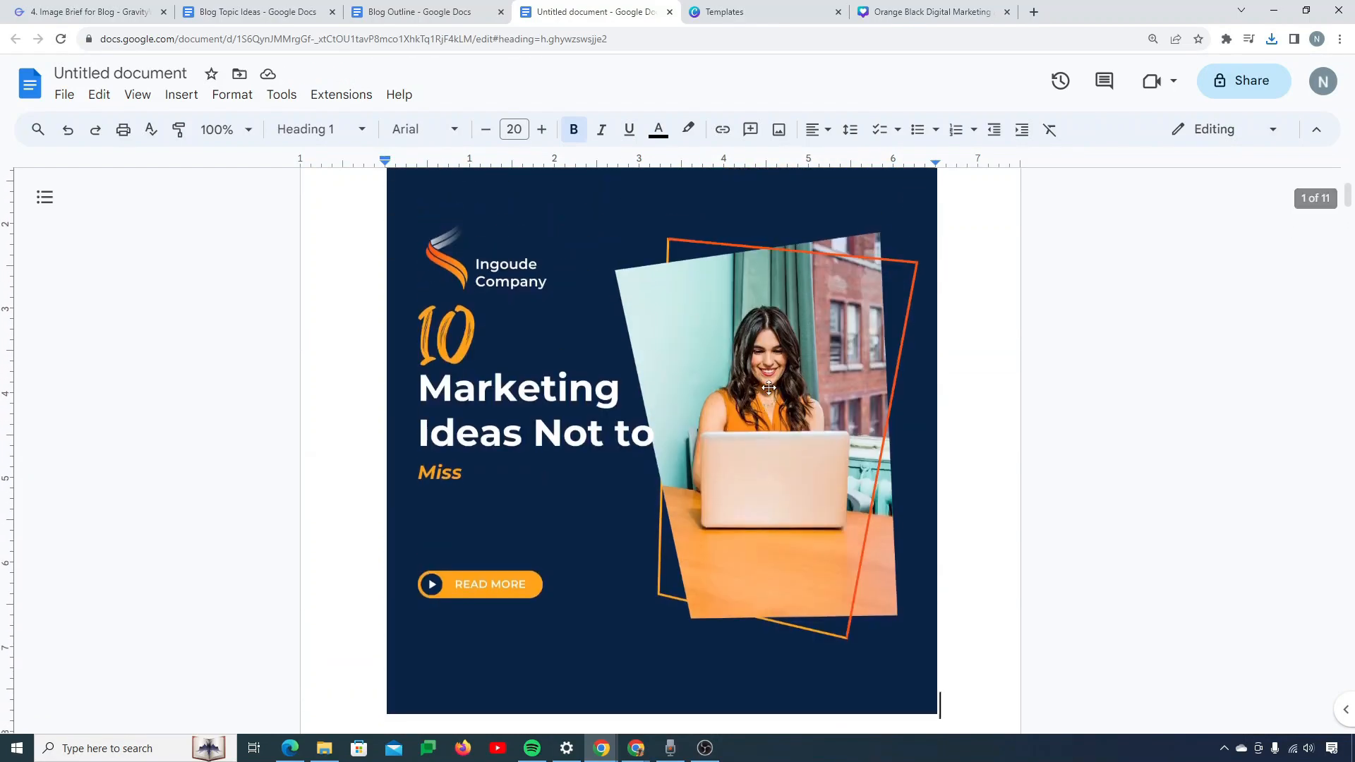
scroll(770, 388, down, 15)
scroll(770, 388, up, 5)
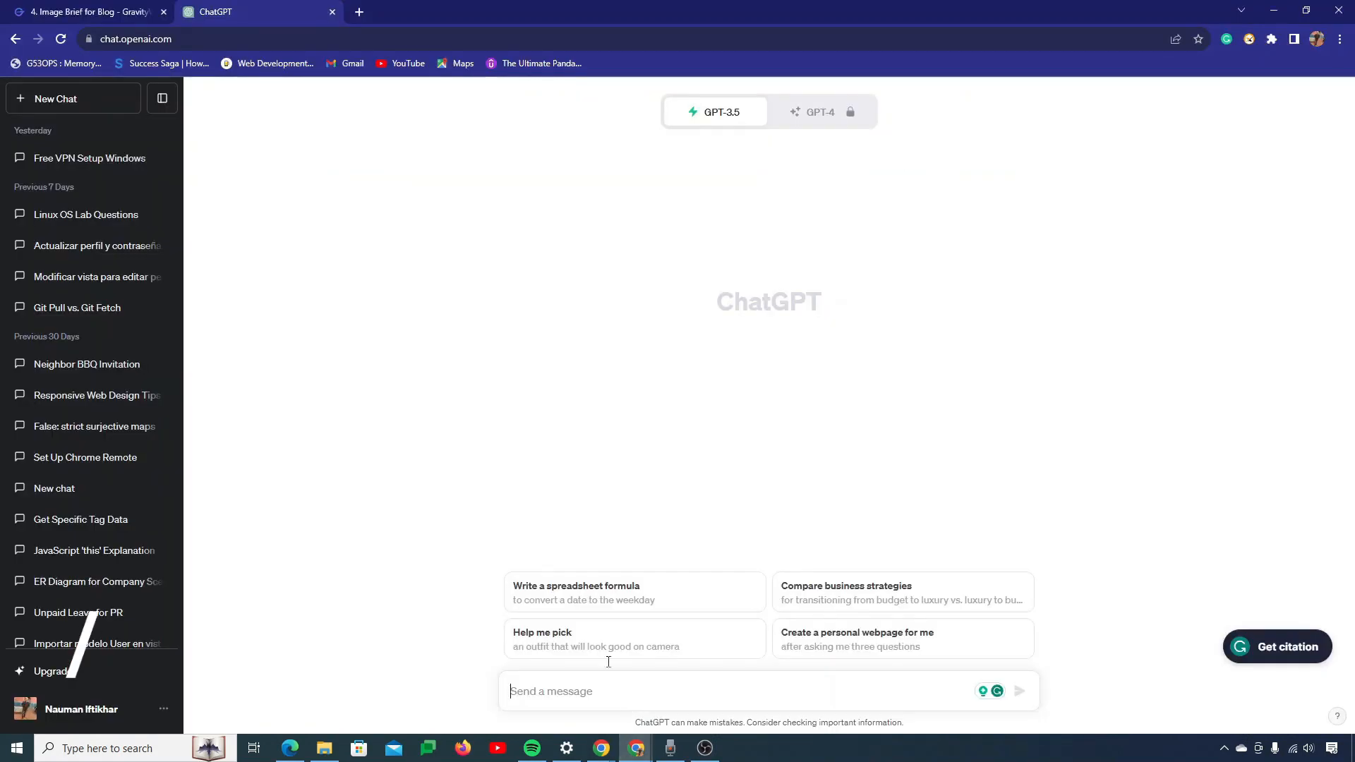
- In ChatGPT, enlarge the page and submit "Write a blog for this outline" with the outline, followed by "Write a complete blog post"
key(ctrl+plus)
key(ctrl+plus)
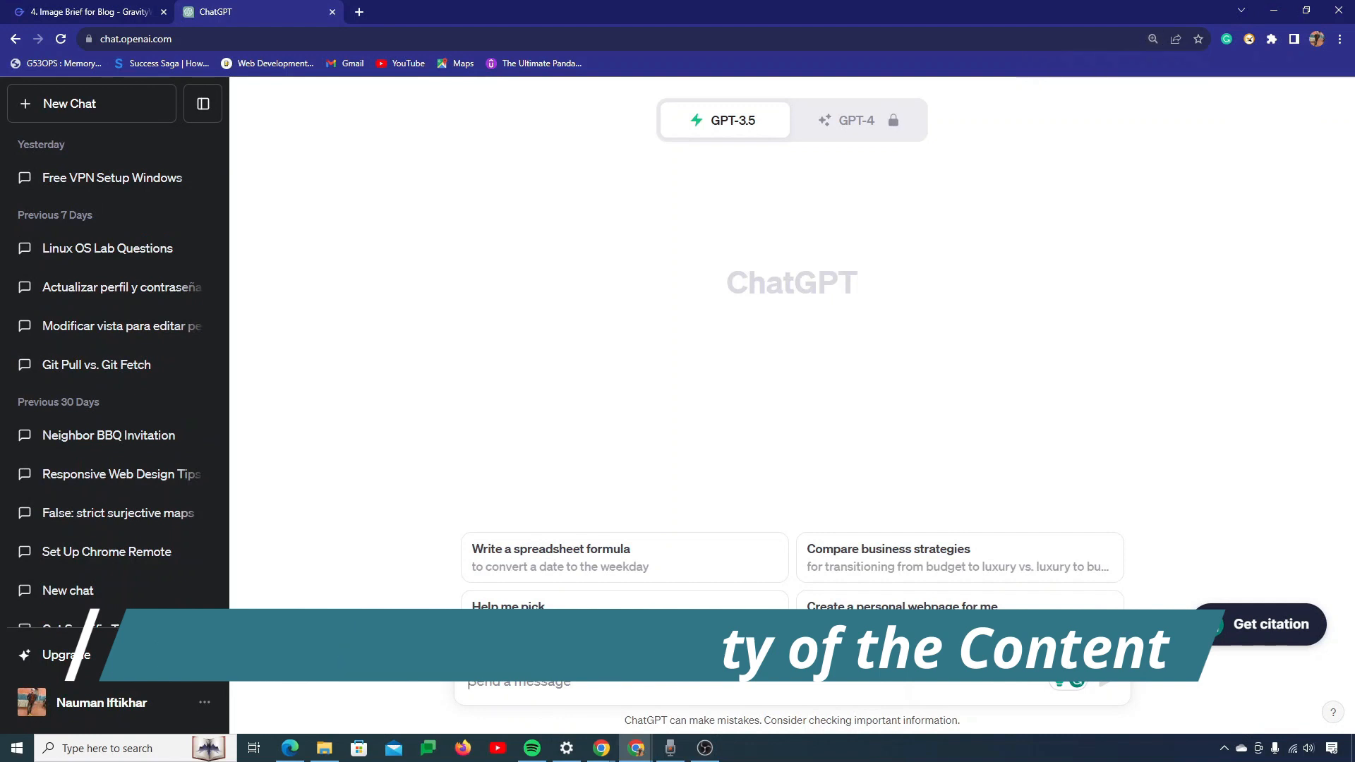
text(Write a blo)
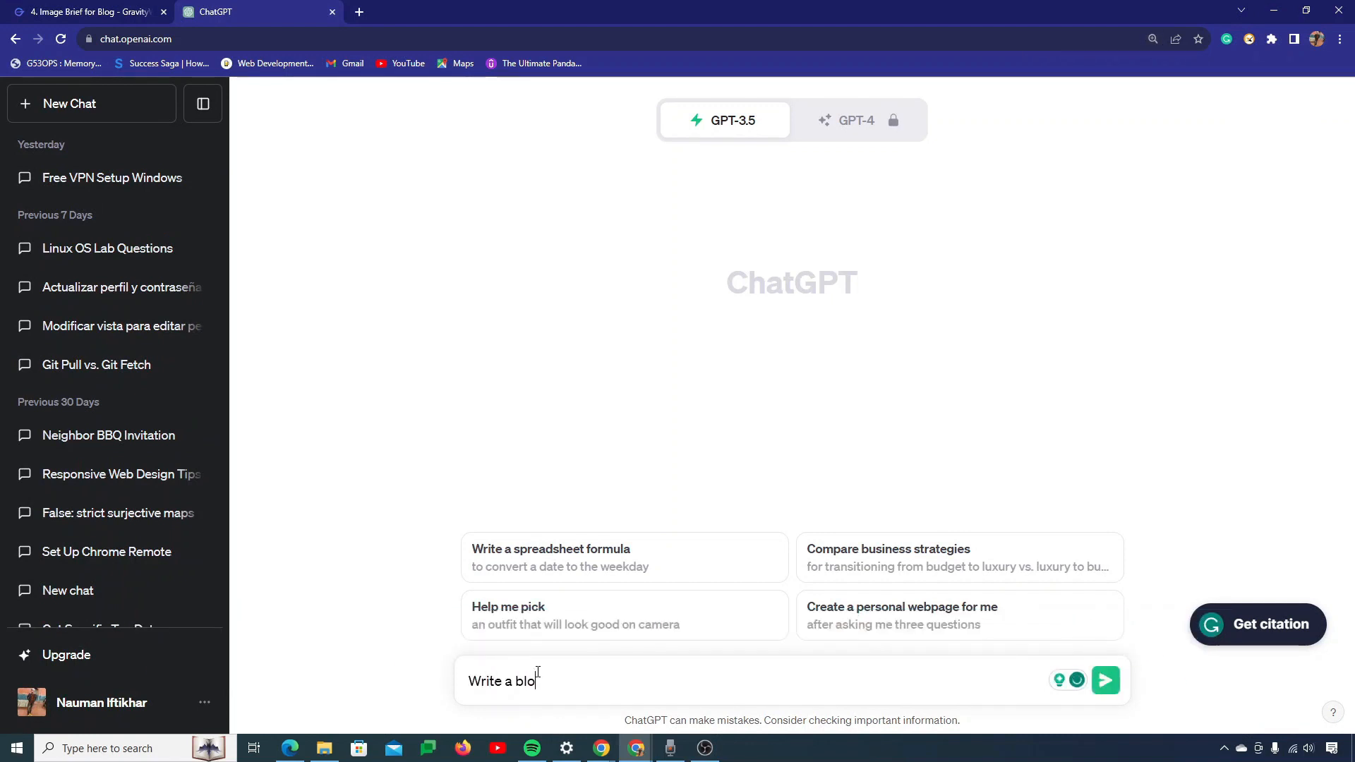
text(g for this outline)
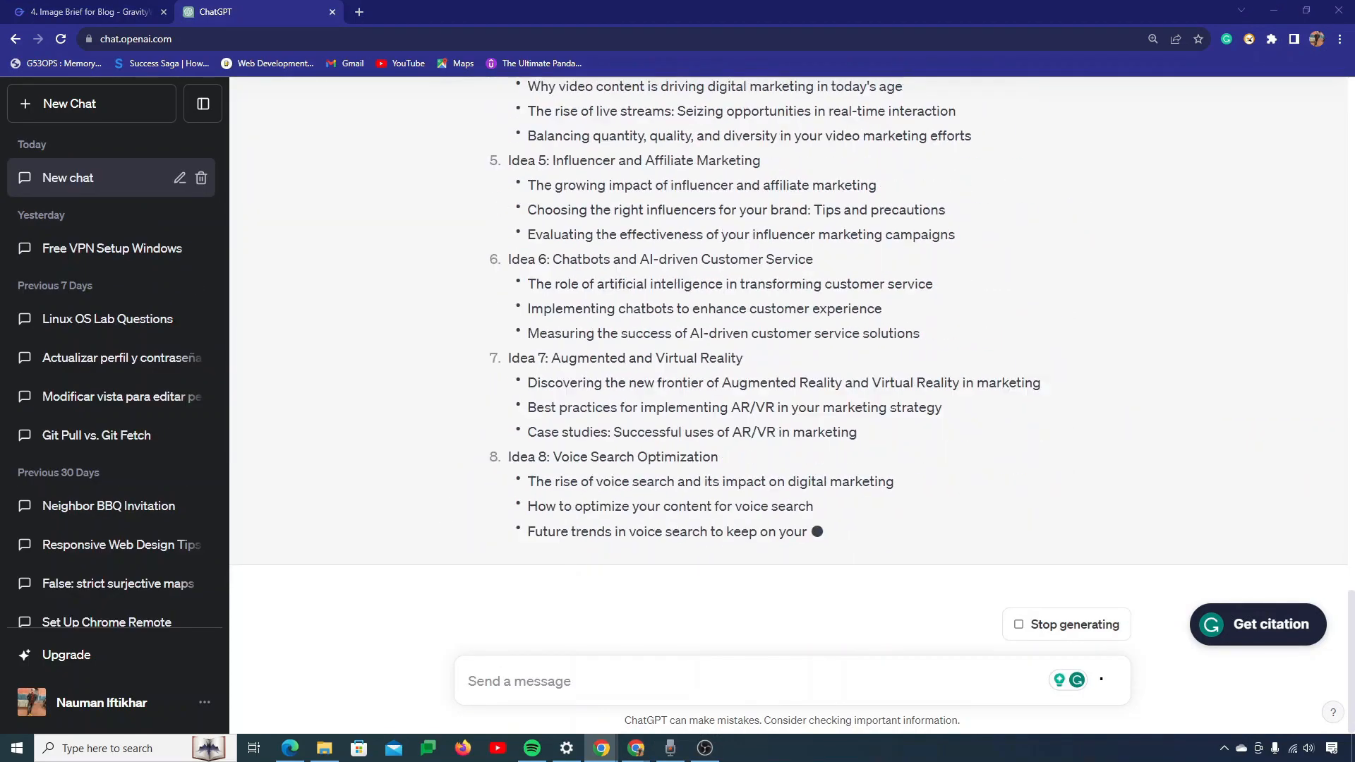
text(Write a complete blog post)
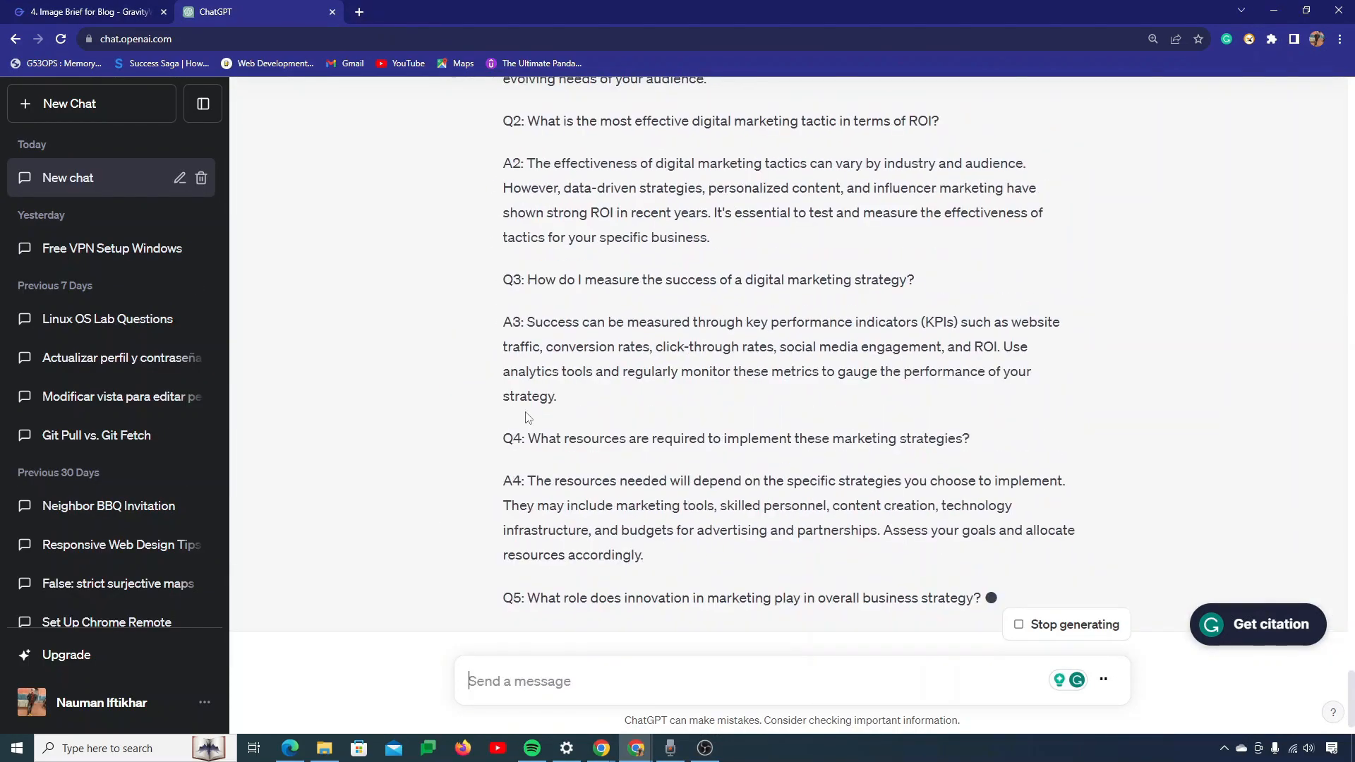
- Examine ChatGPT's generated blog post from the frequently asked questions back towards its beginning, checking the bullet points under Ideas 1 to 3
scroll(526, 418, up, 20)
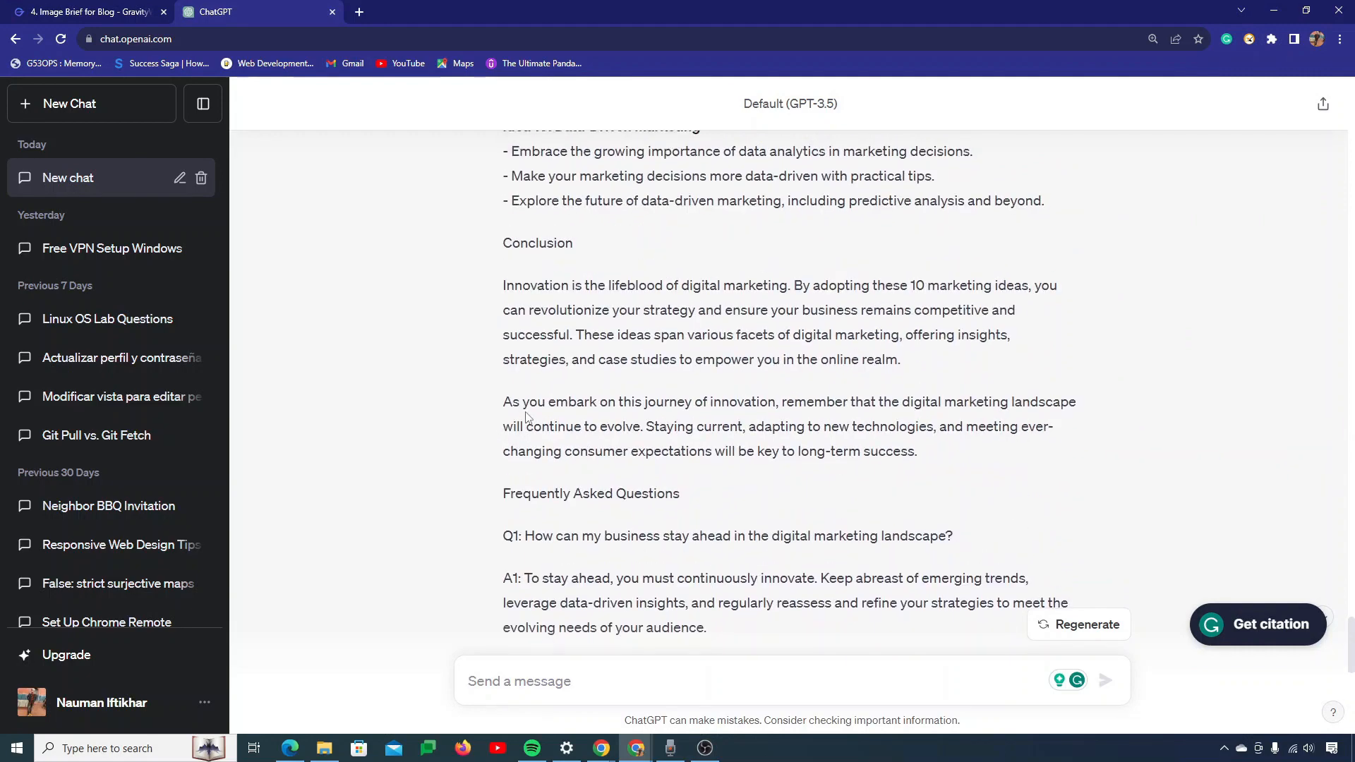
scroll(526, 418, up, 10)
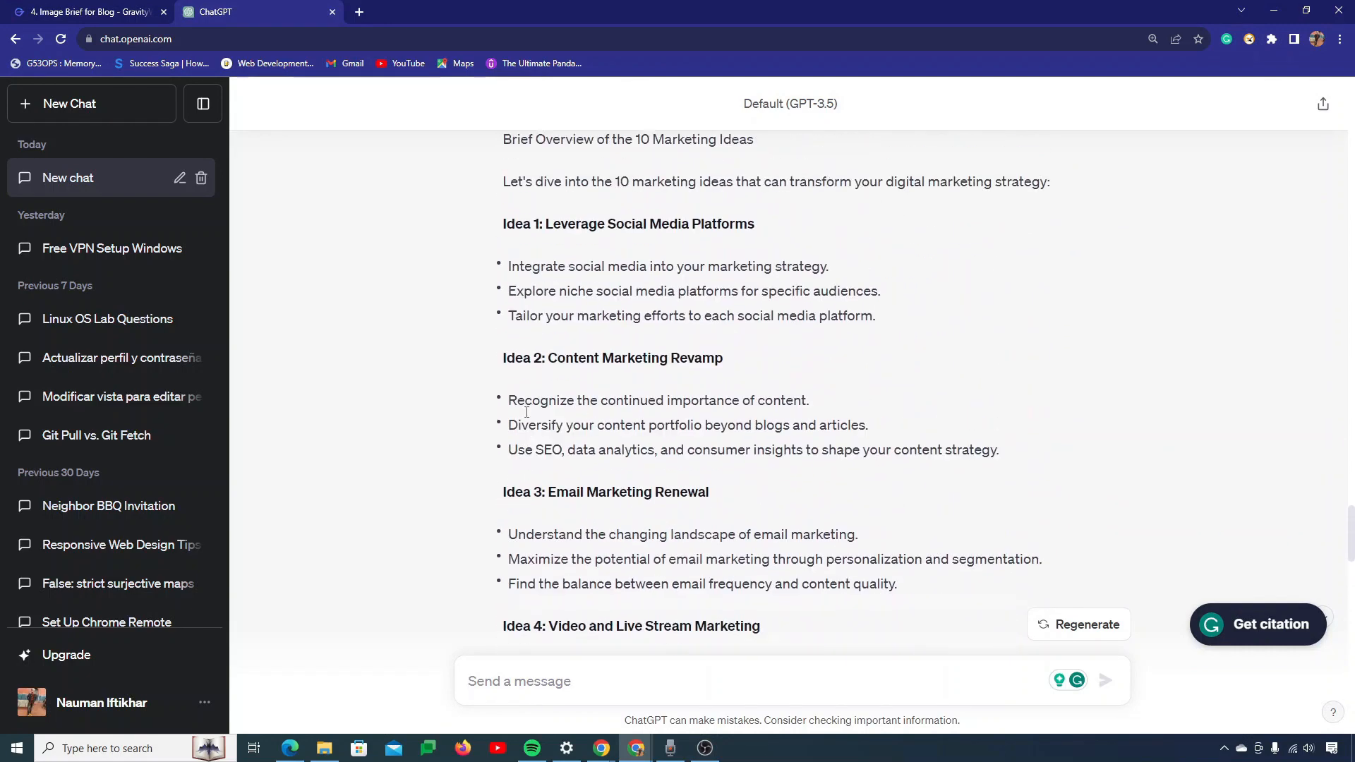
scroll(526, 418, up, 4)
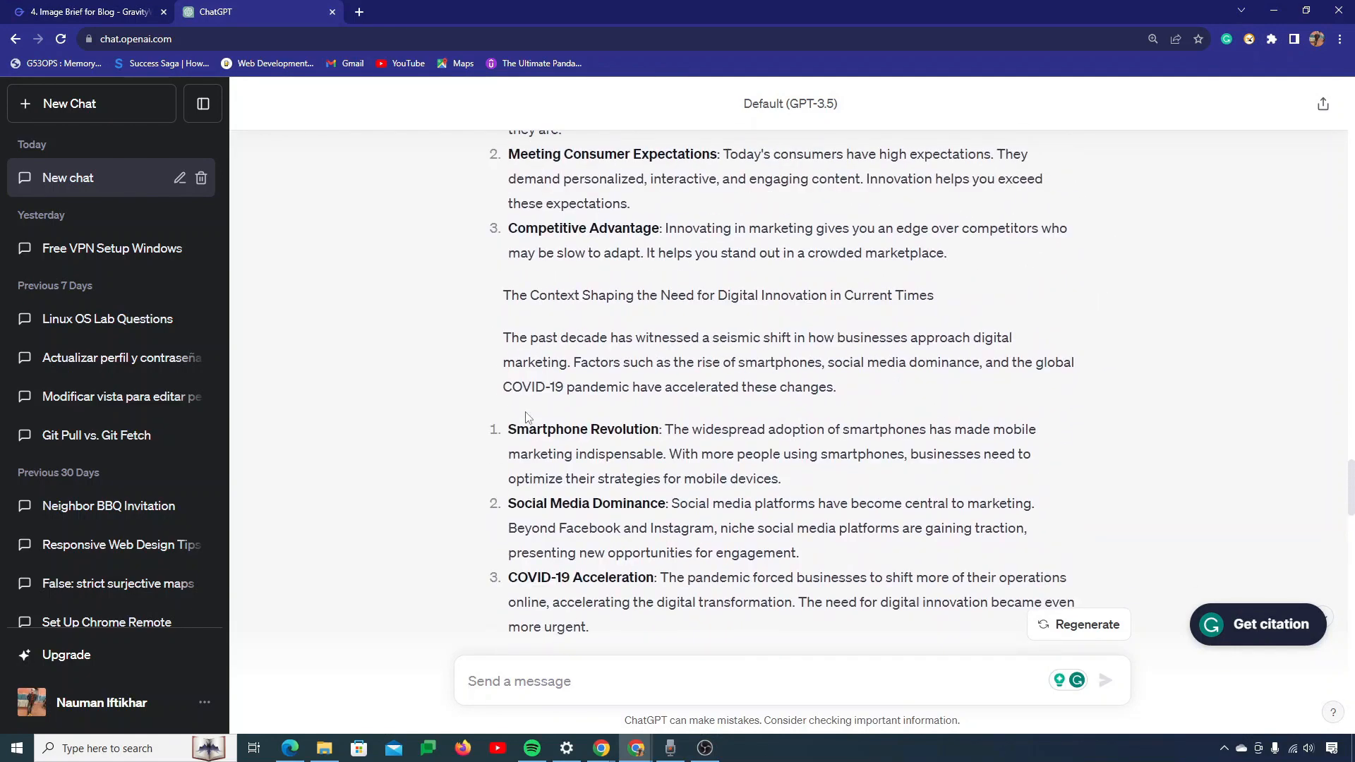
scroll(526, 418, down, 6)
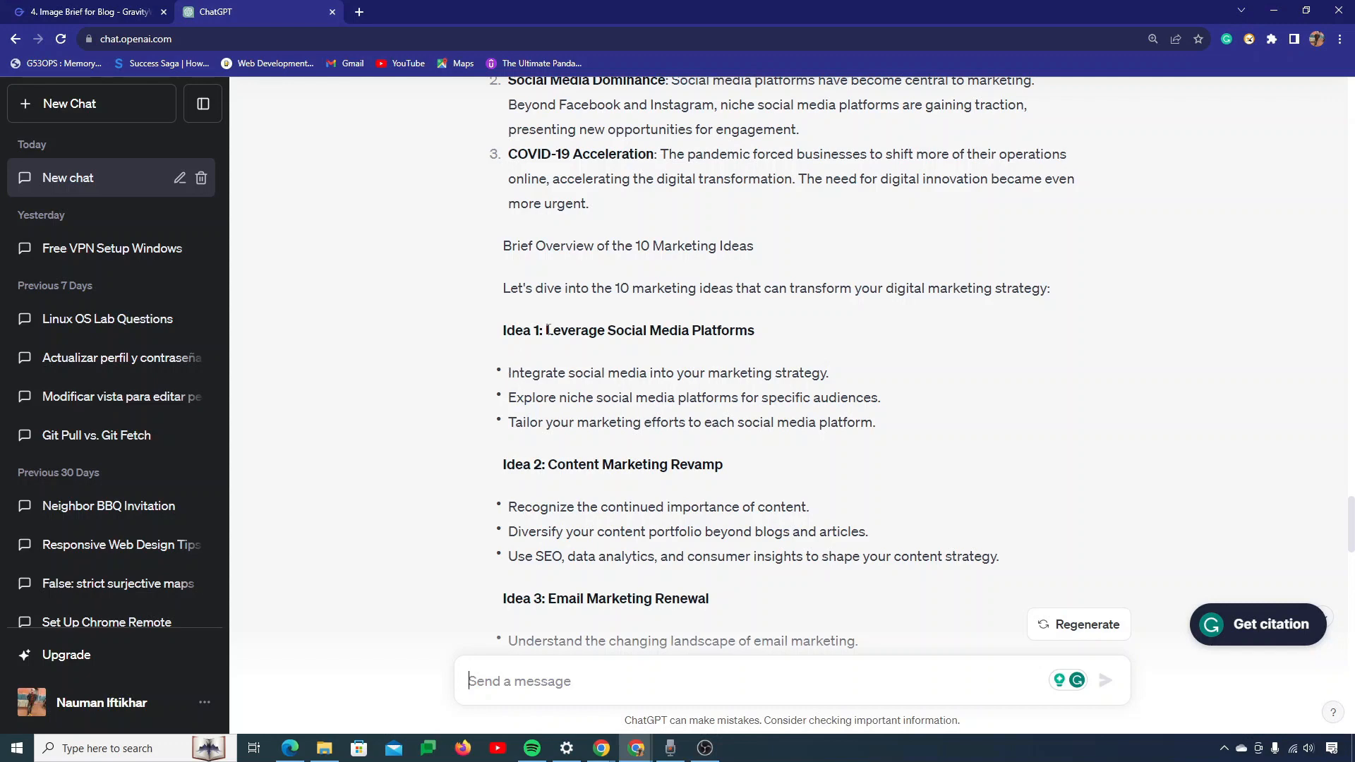
drag(506, 369, 784, 586)
scroll(788, 601, up, 9)
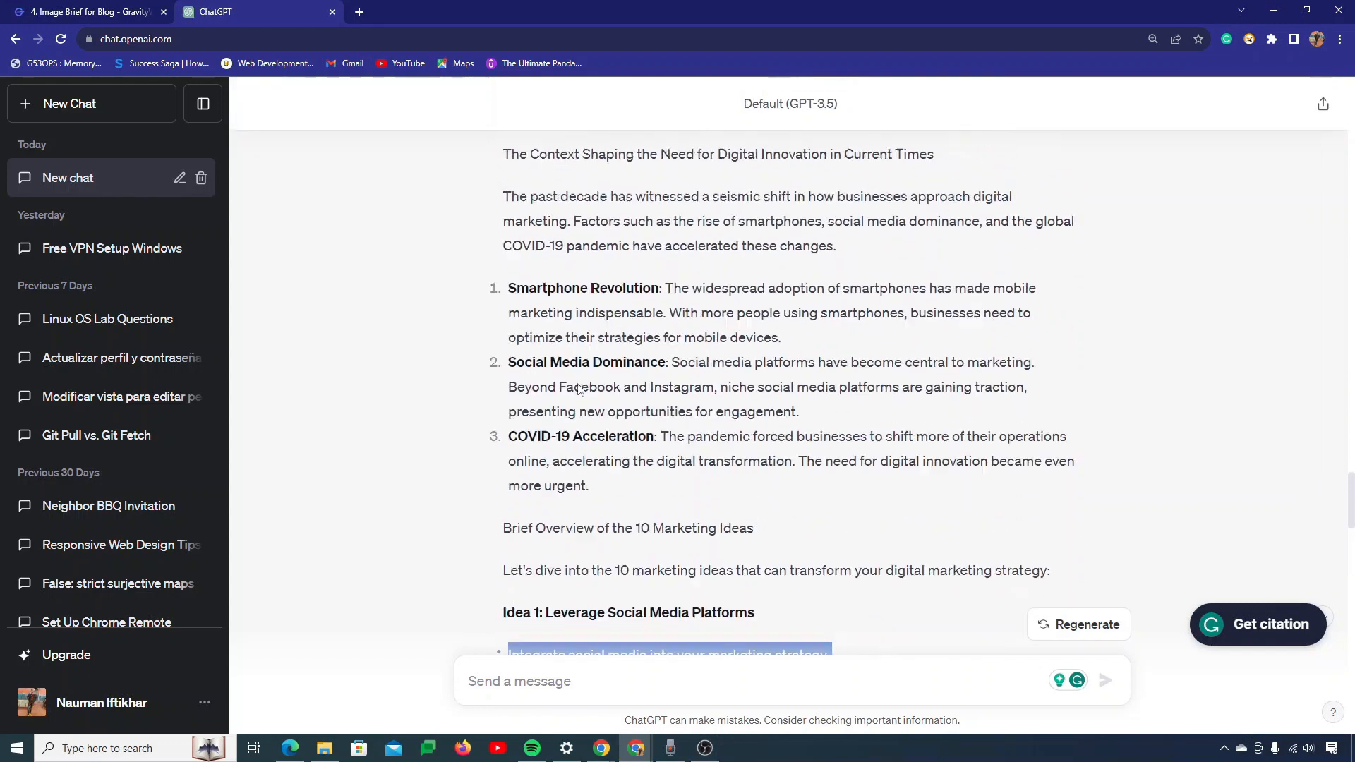
scroll(579, 383, up, 5)
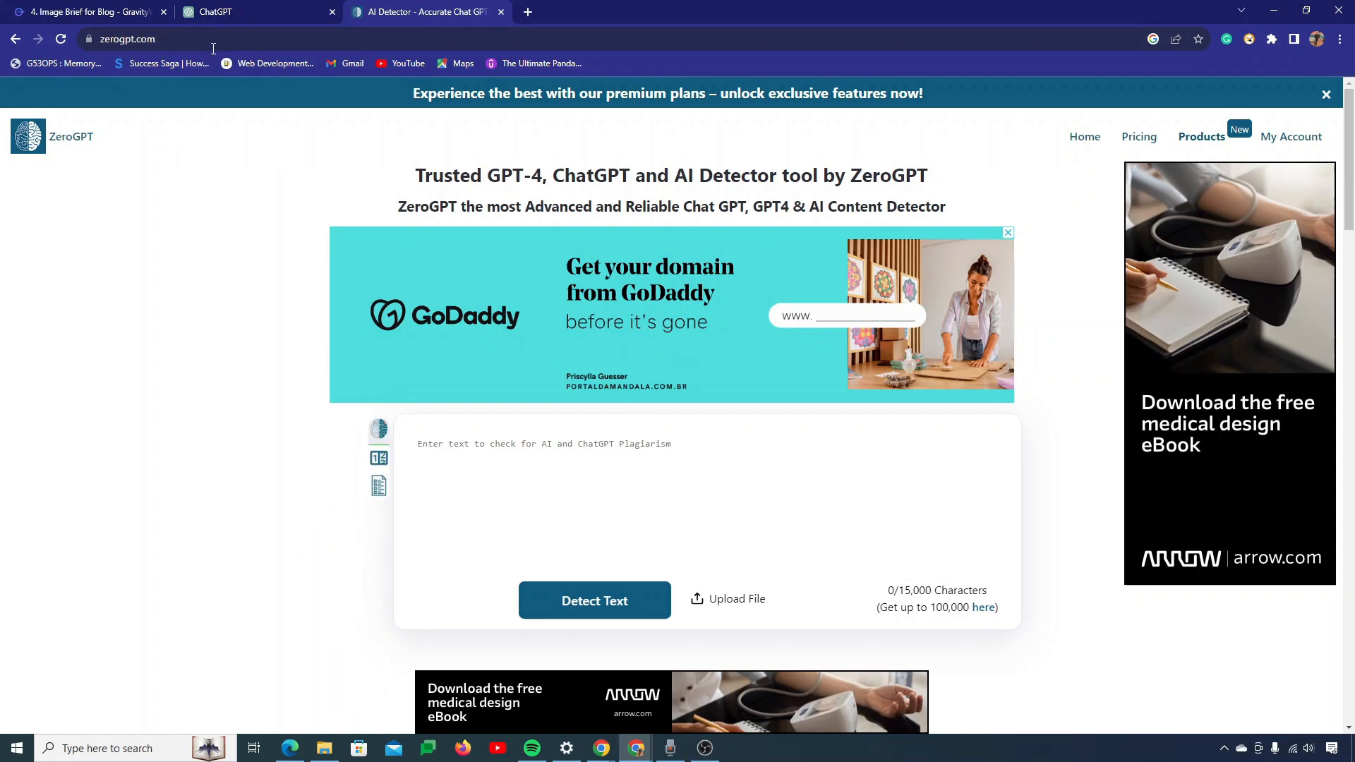
- Copy ChatGPT's complete blog post into the ZeroGPT AI detector, run the text detection and view the result
click(210, 9)
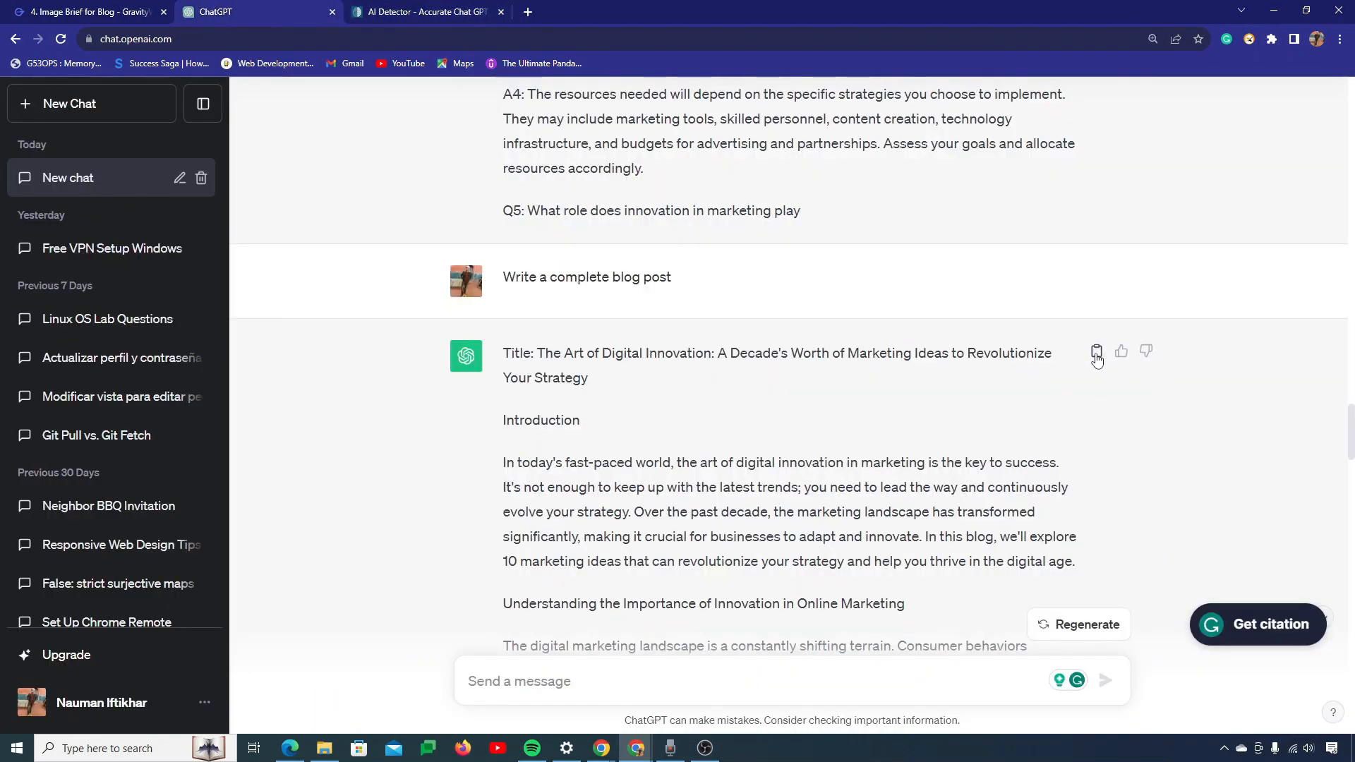
key(ctrl+Tab)
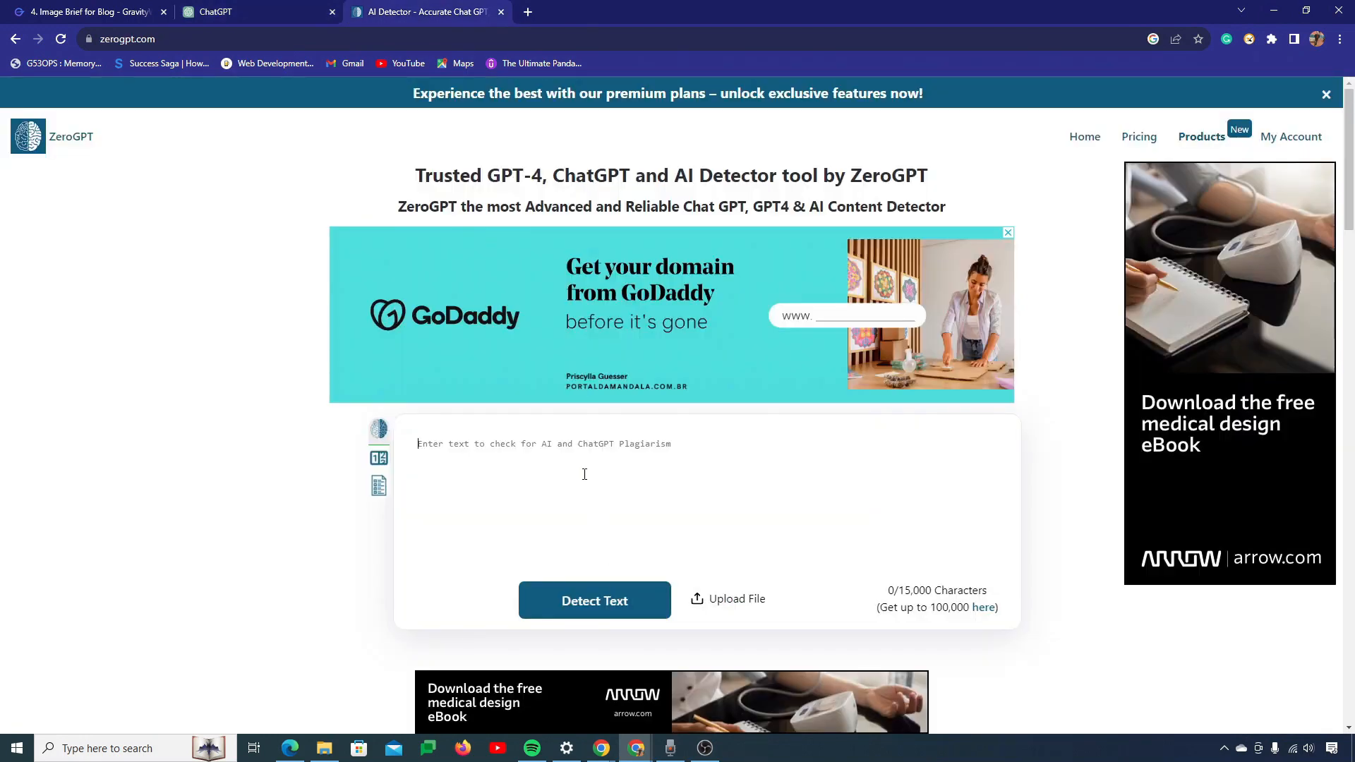
key(ctrl+v)
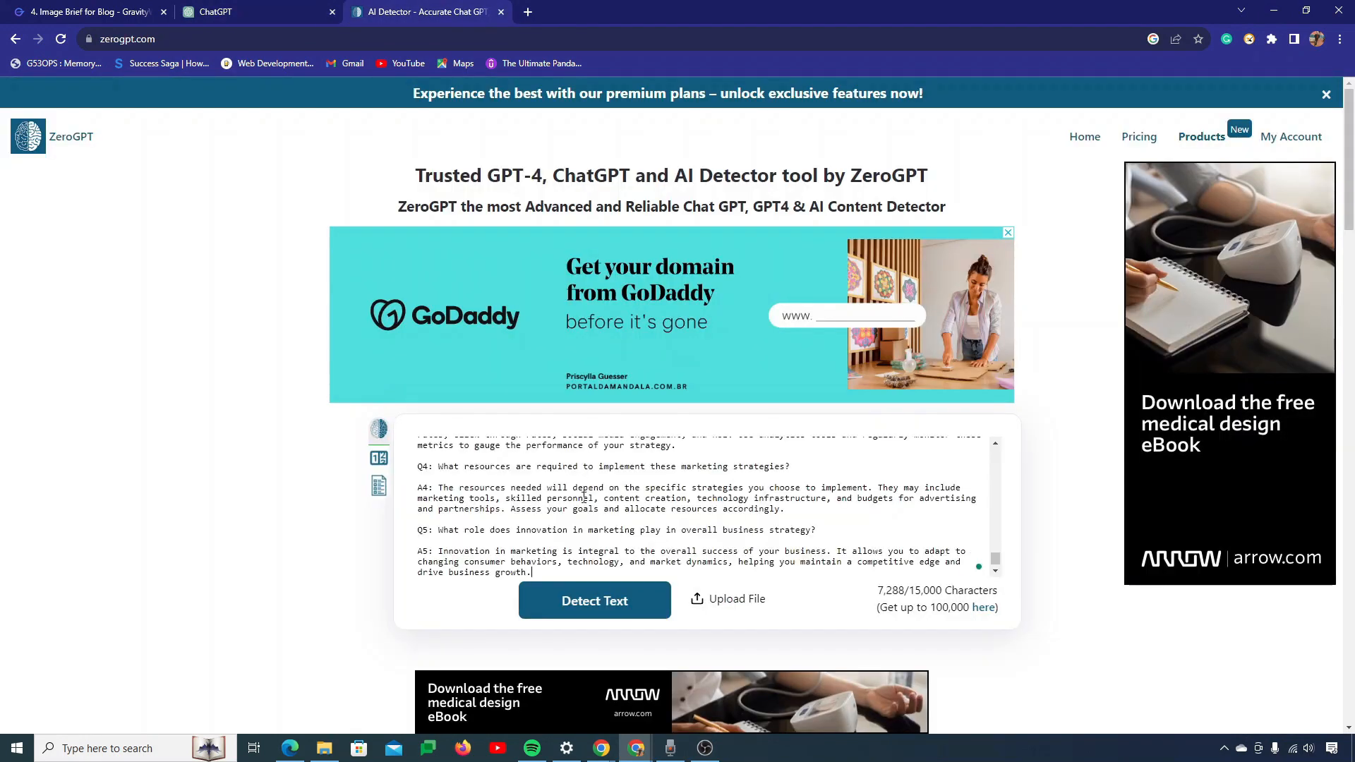
click(581, 617)
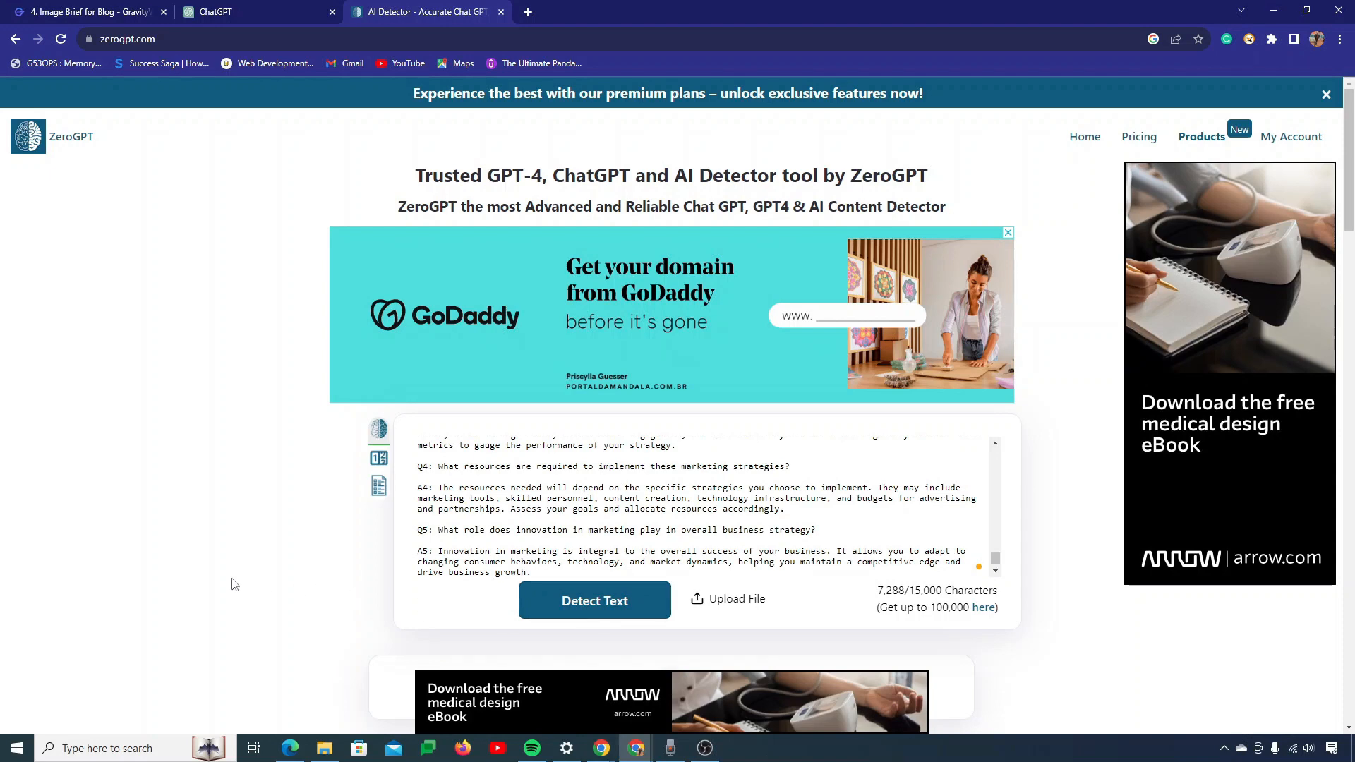
scroll(679, 381, down, 5)
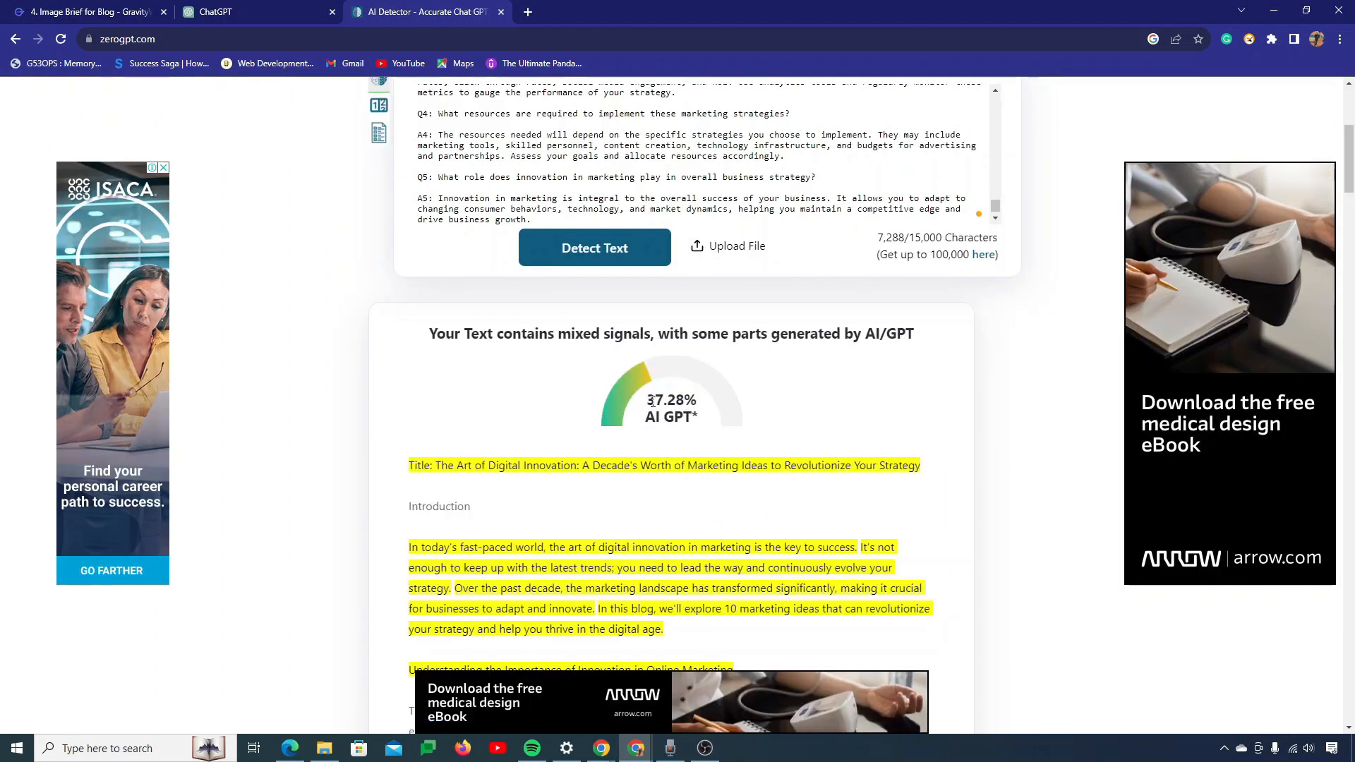
- Examine ZeroGPT's AI percentage for the ChatGPT blog post and the highlighted passages down to the frequently asked questions
drag(645, 404, 686, 401)
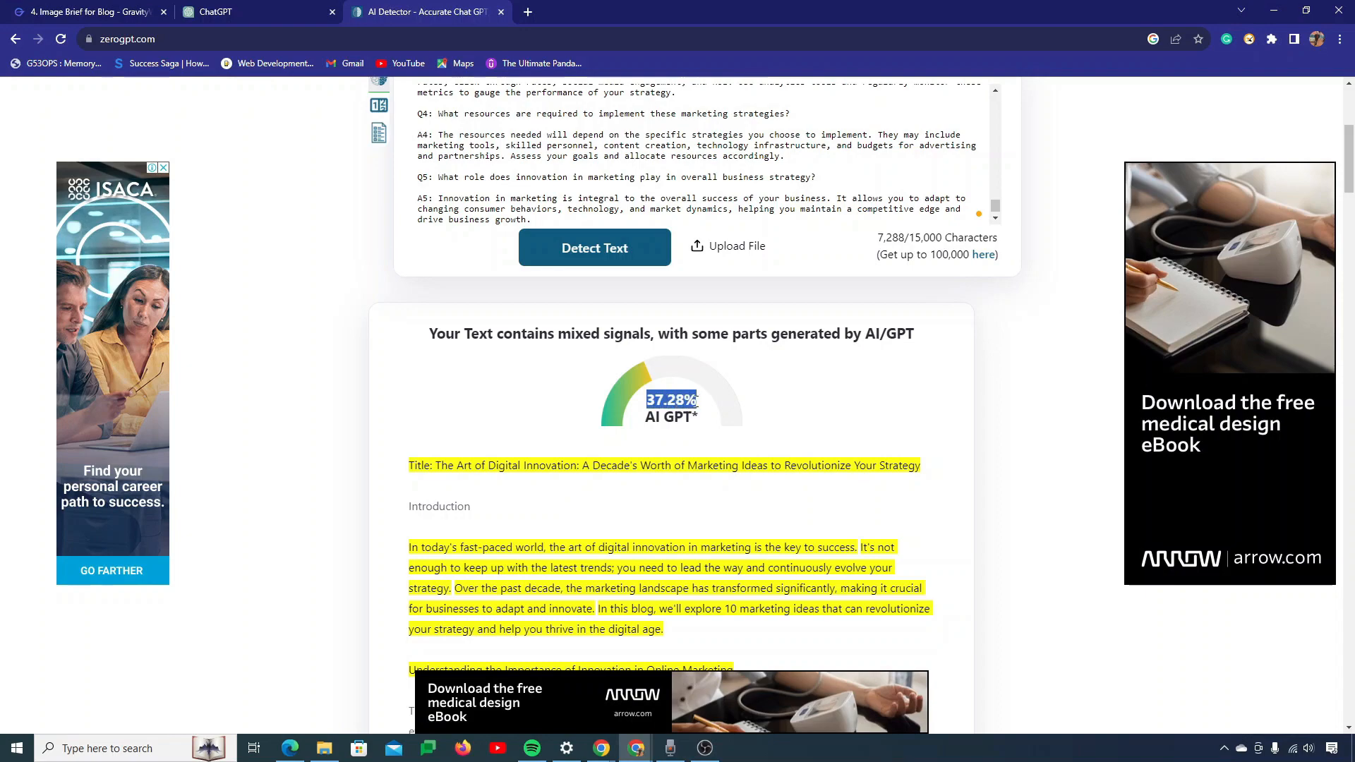
scroll(670, 435, down, 20)
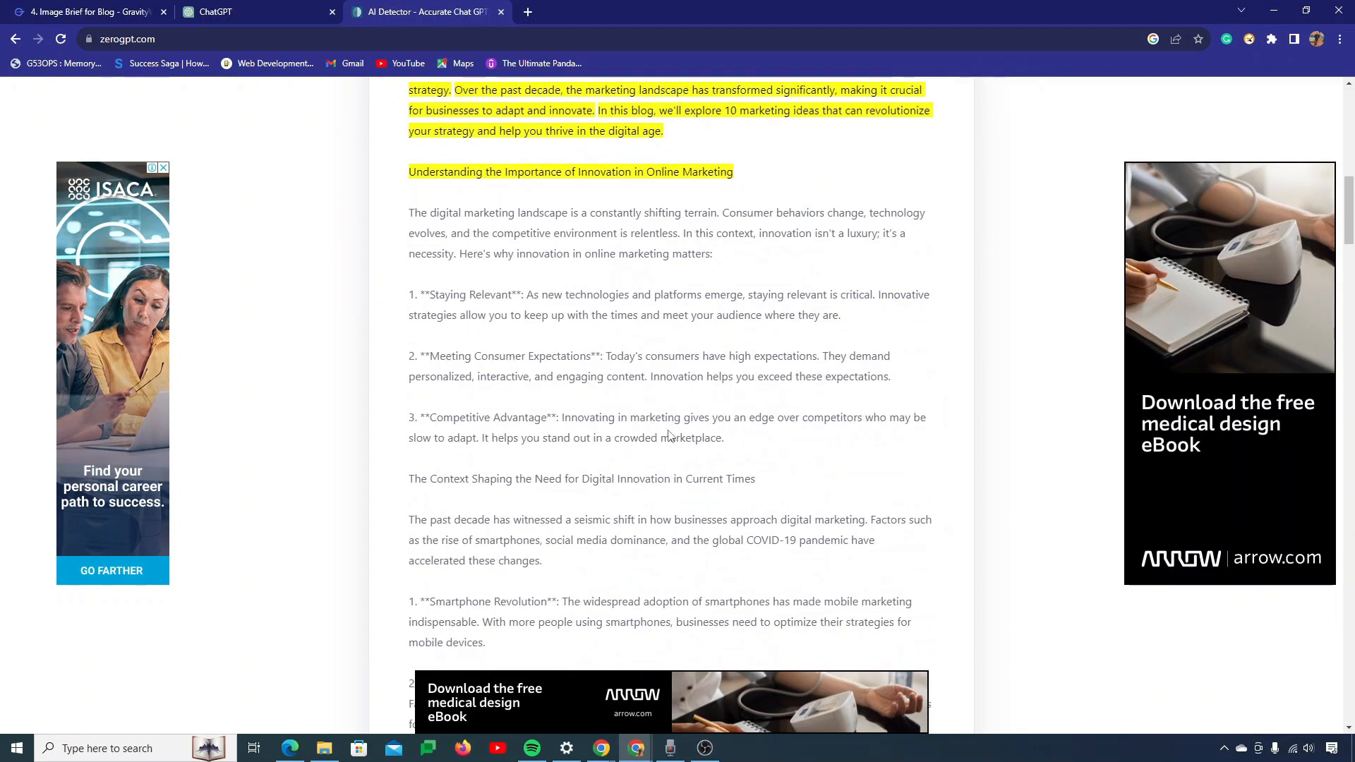
scroll(670, 432, down, 8)
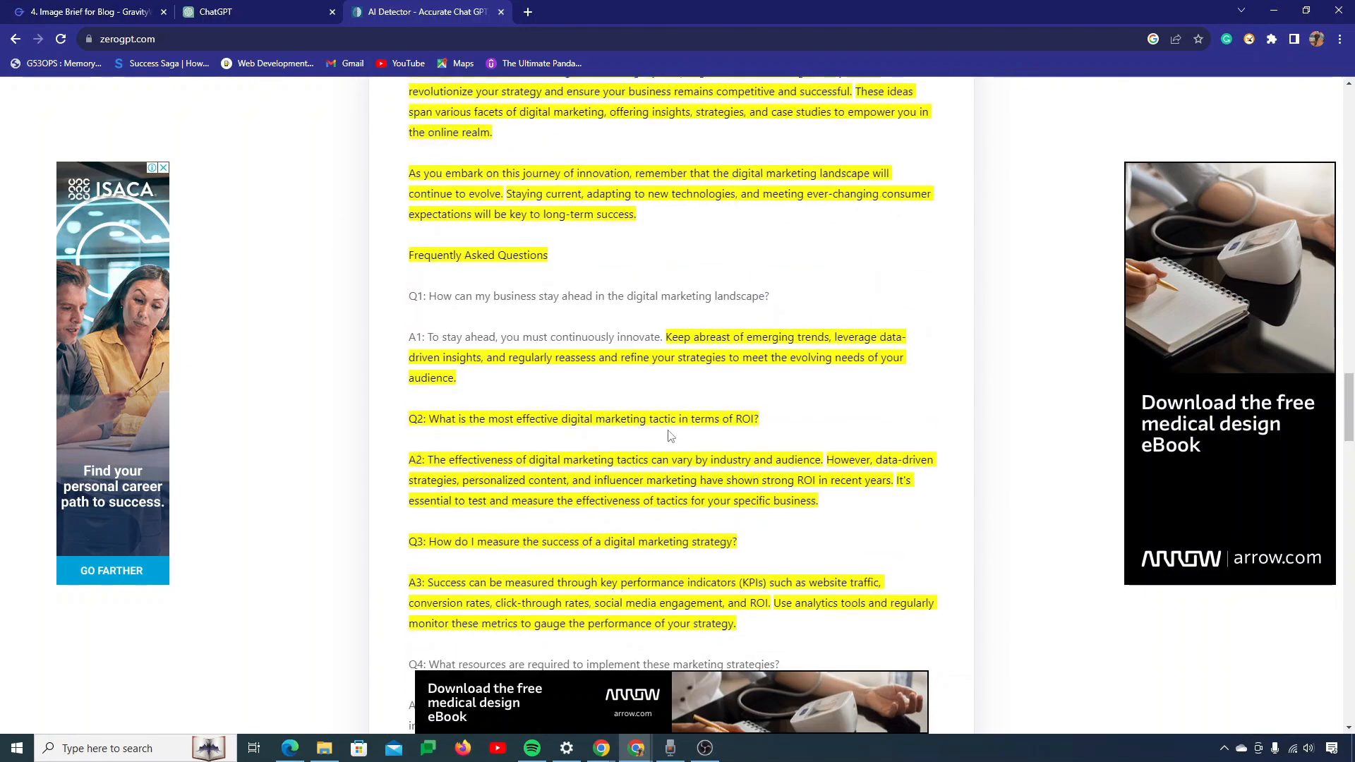
drag(666, 337, 774, 629)
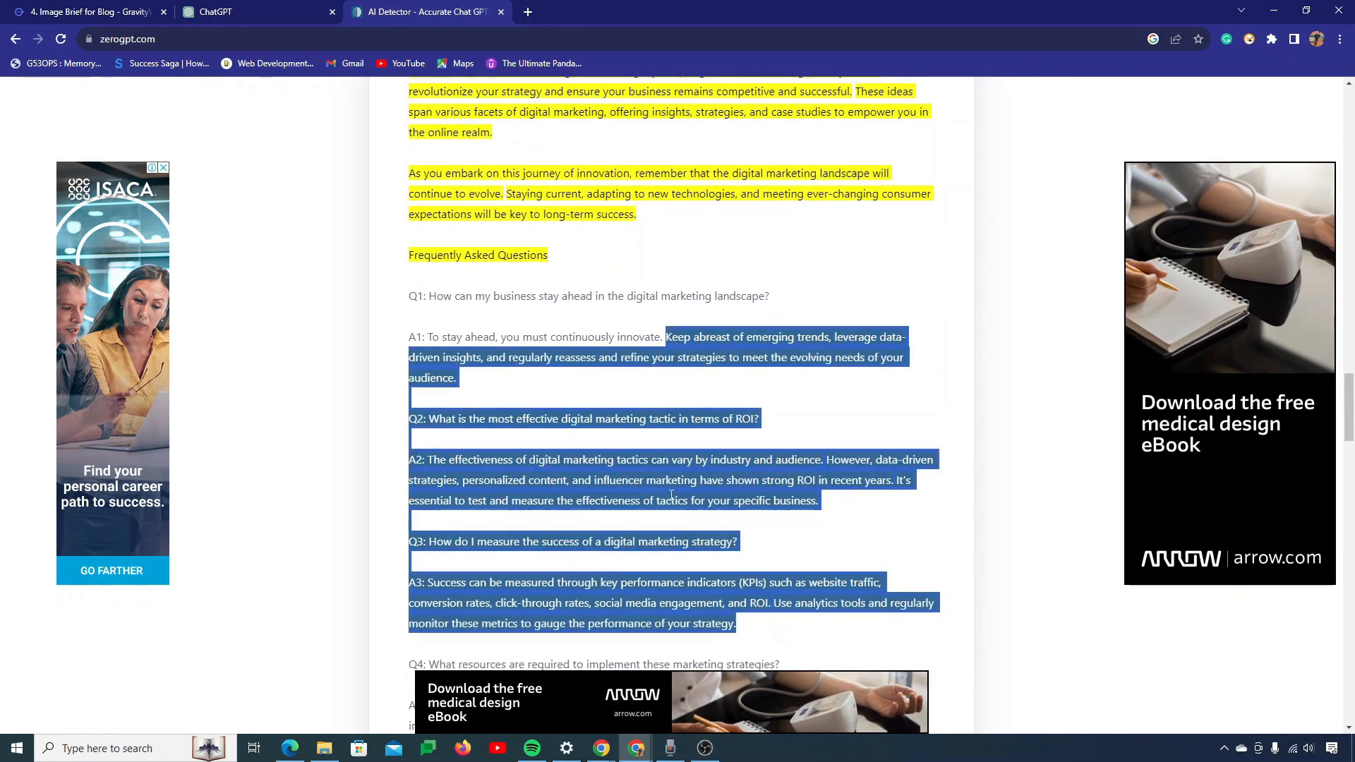
scroll(774, 629, down, 7)
drag(409, 335, 617, 357)
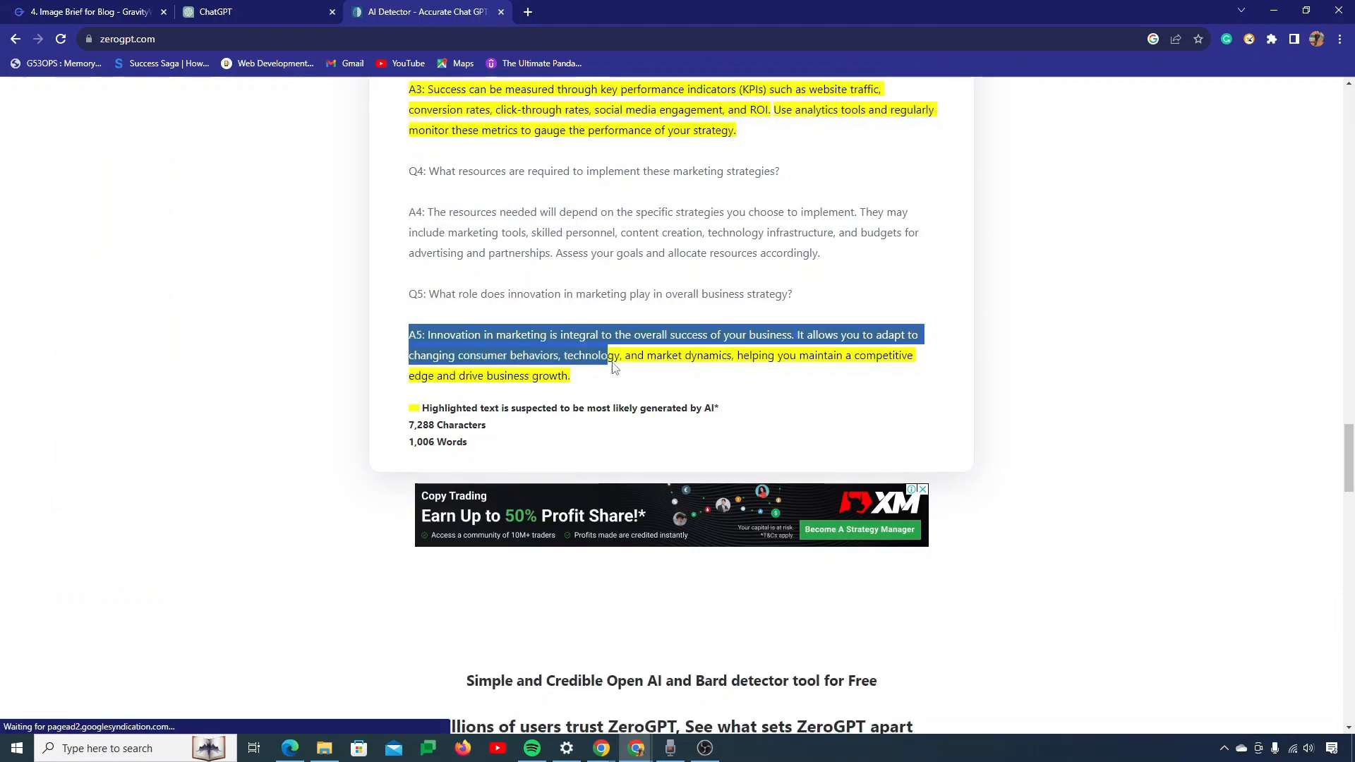
scroll(713, 399, up, 15)
scroll(714, 395, up, 12)
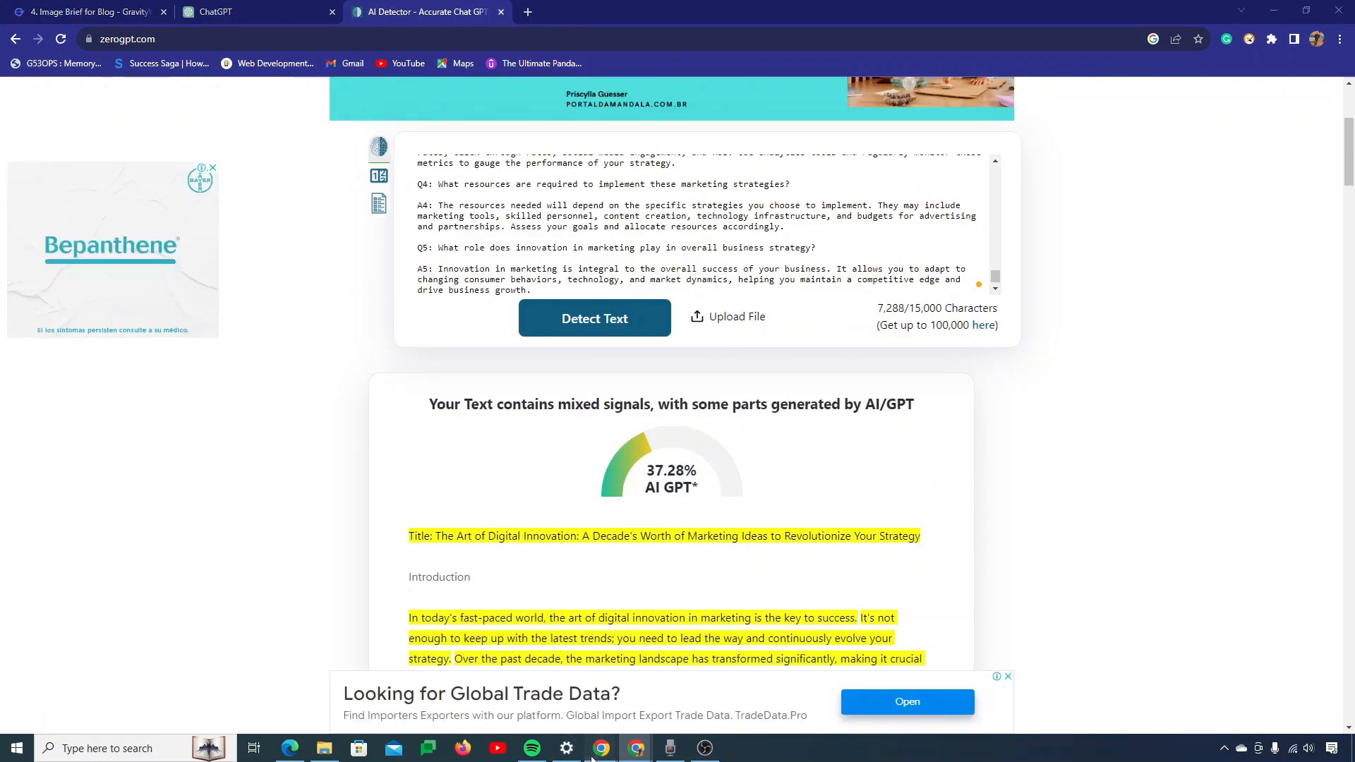
- Copy the entire GravityWrite article from Google Docs, replace the text in ZeroGPT with it and run the AI detection
click(526, 689)
scroll(571, 494, up, 3)
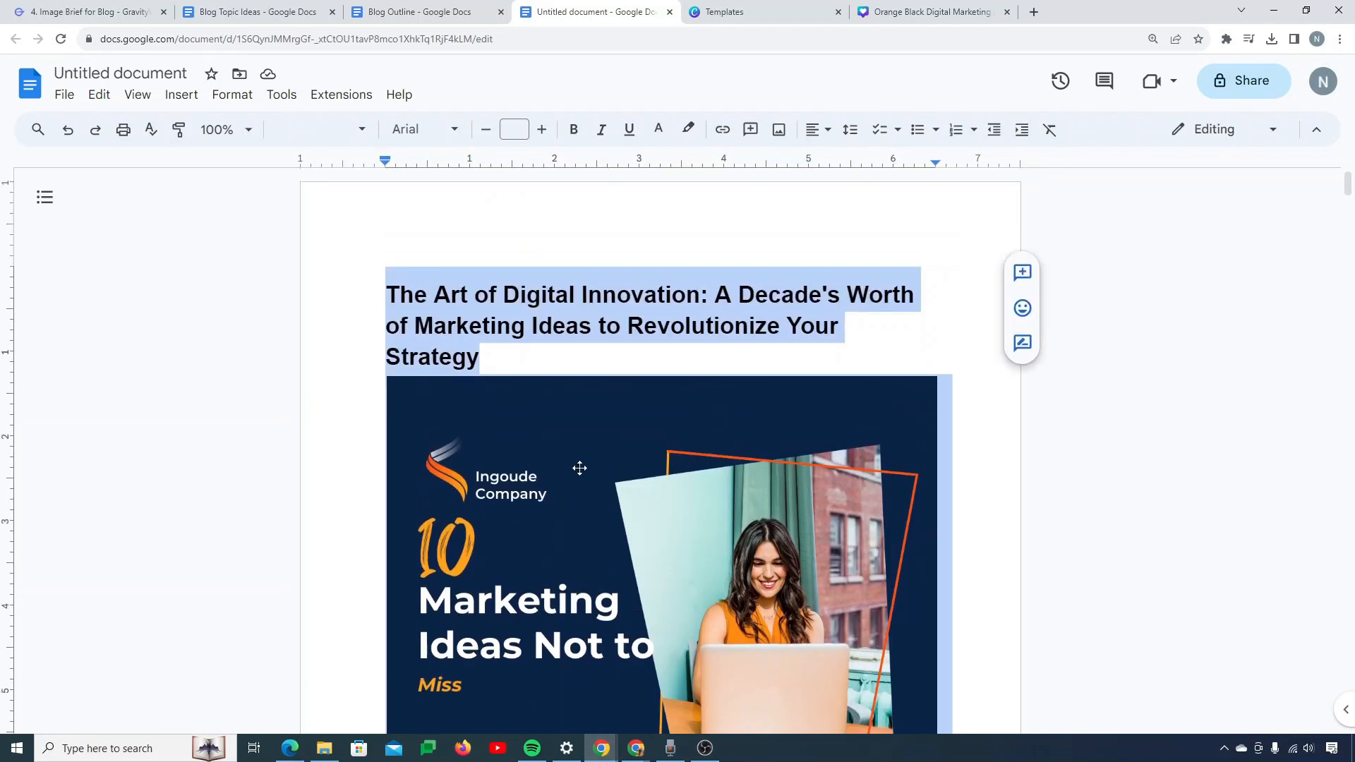
click(612, 357)
scroll(597, 465, down, 2)
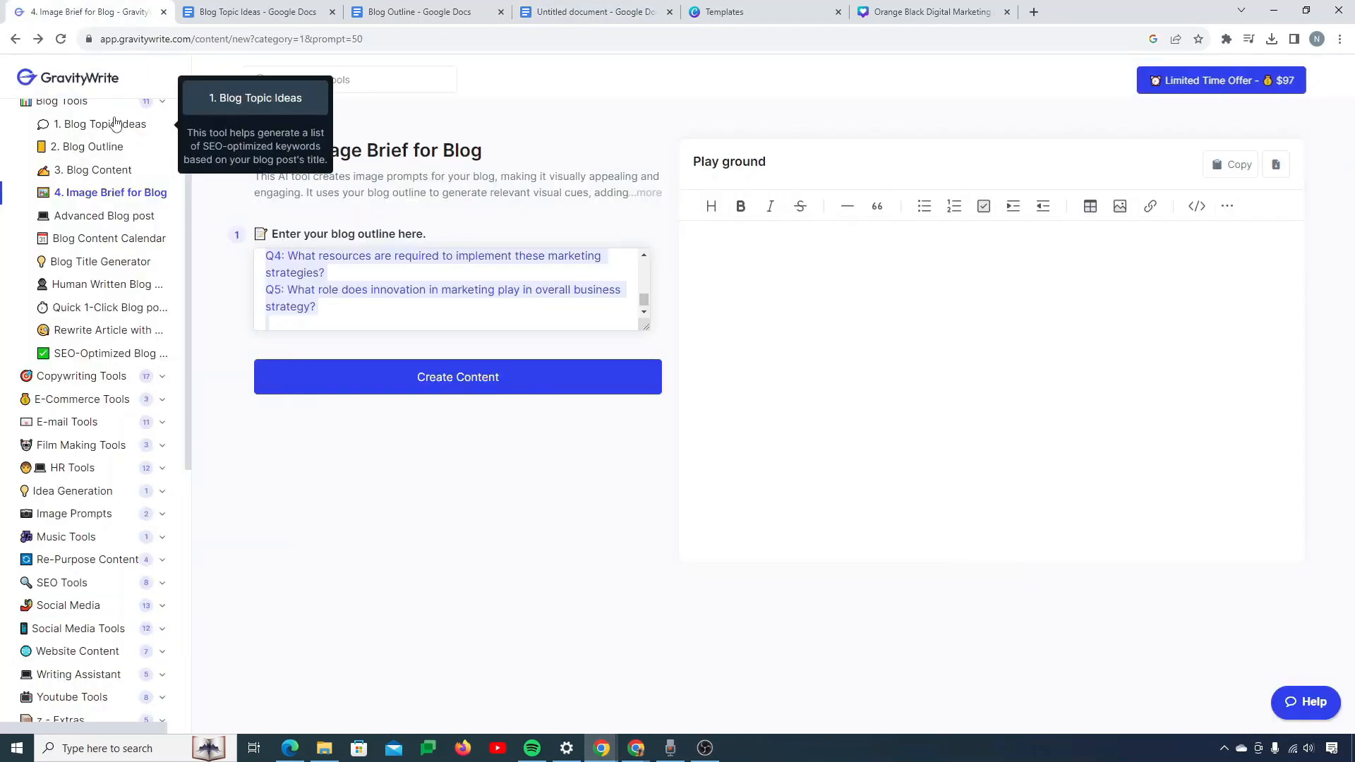
click(99, 12)
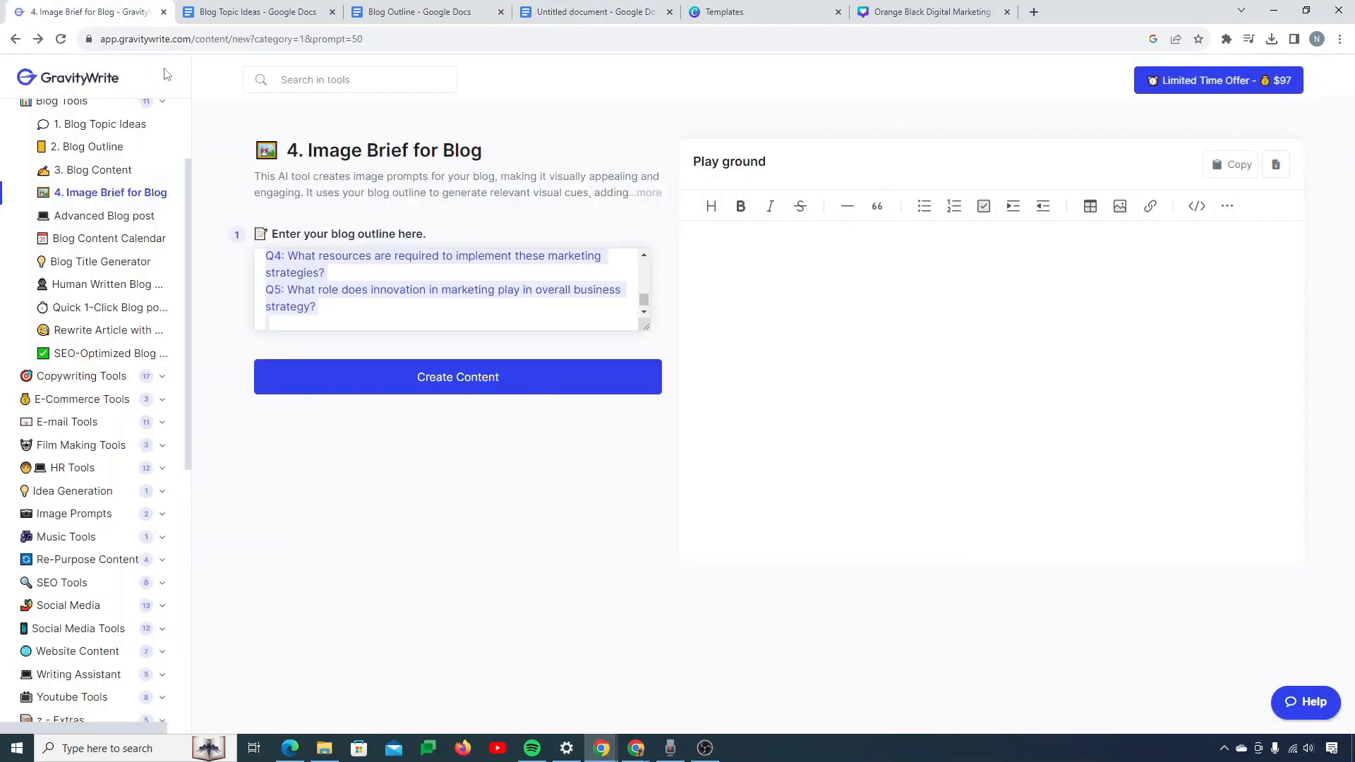
click(584, 5)
key(ctrl+a)
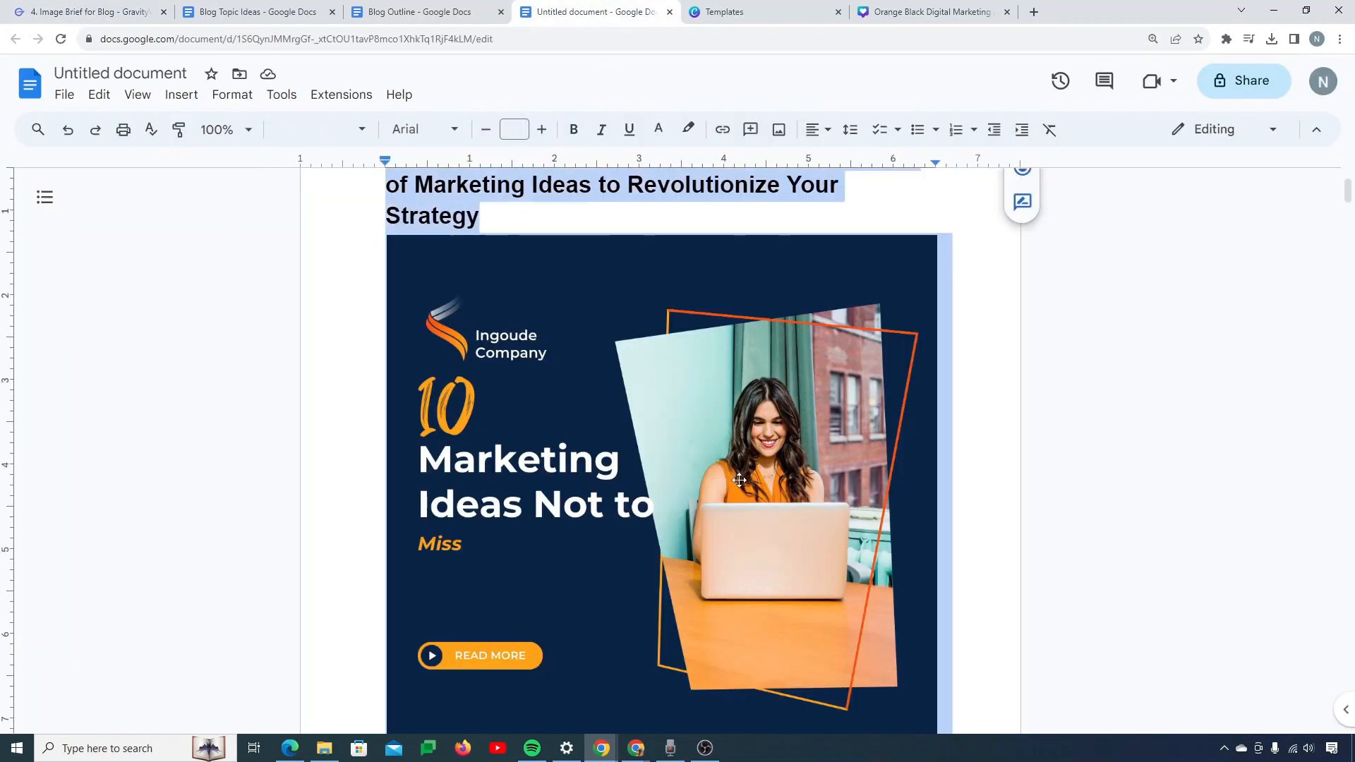
mouse_move(636, 748)
click(671, 696)
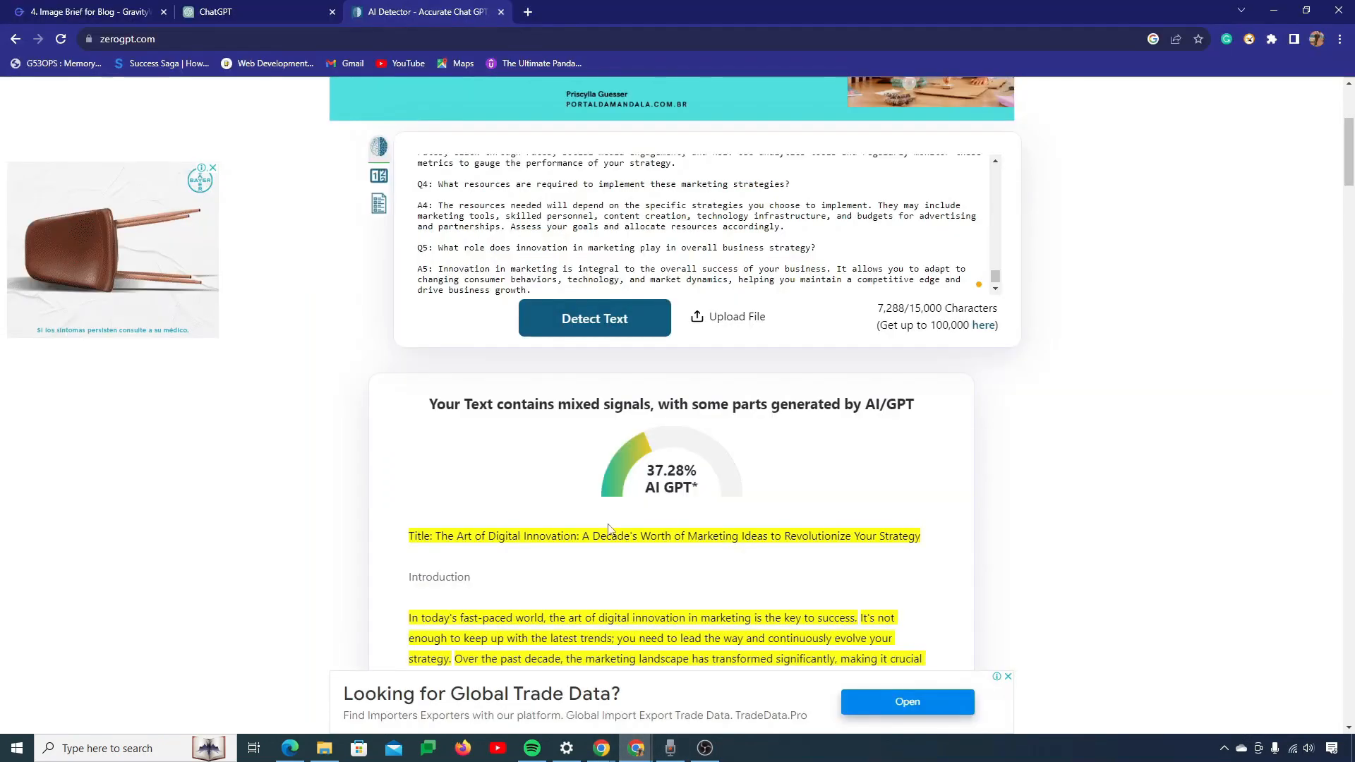
key(ctrl+v)
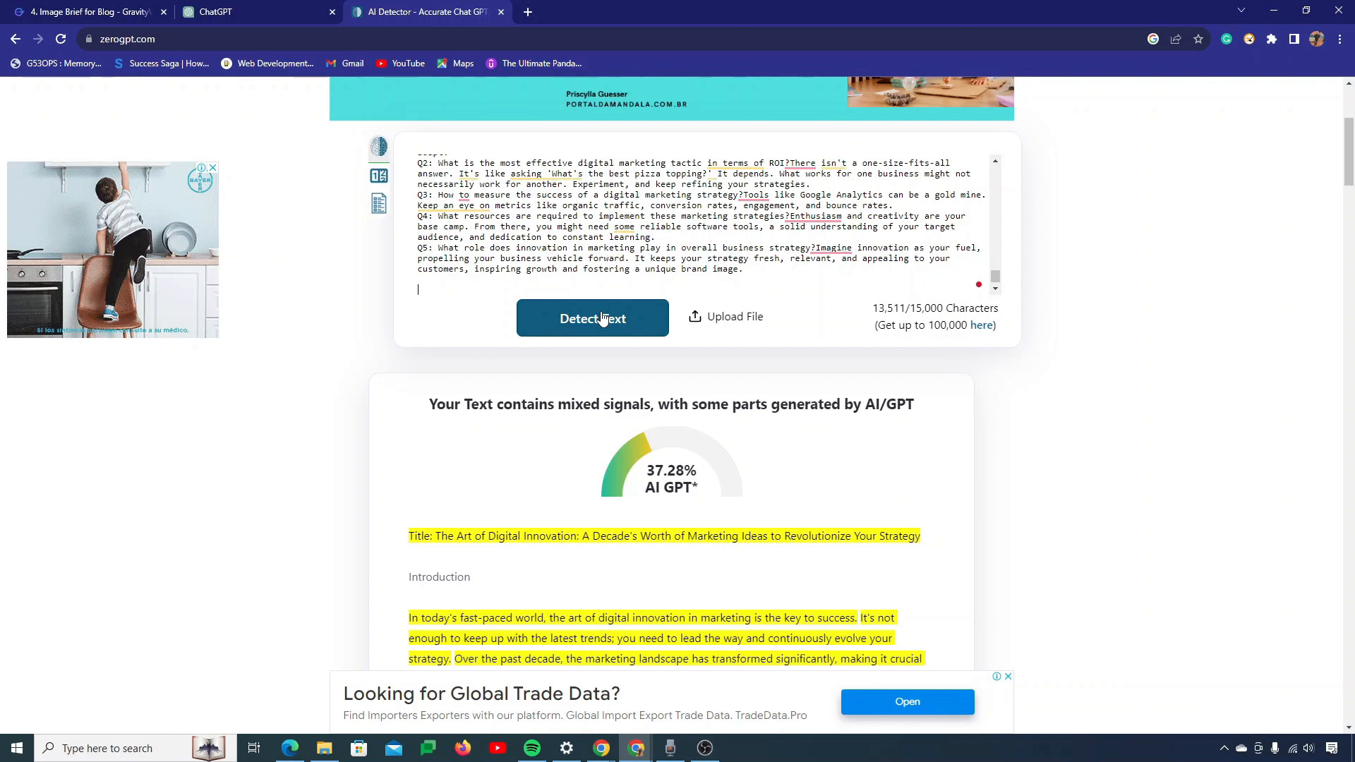
click(604, 319)
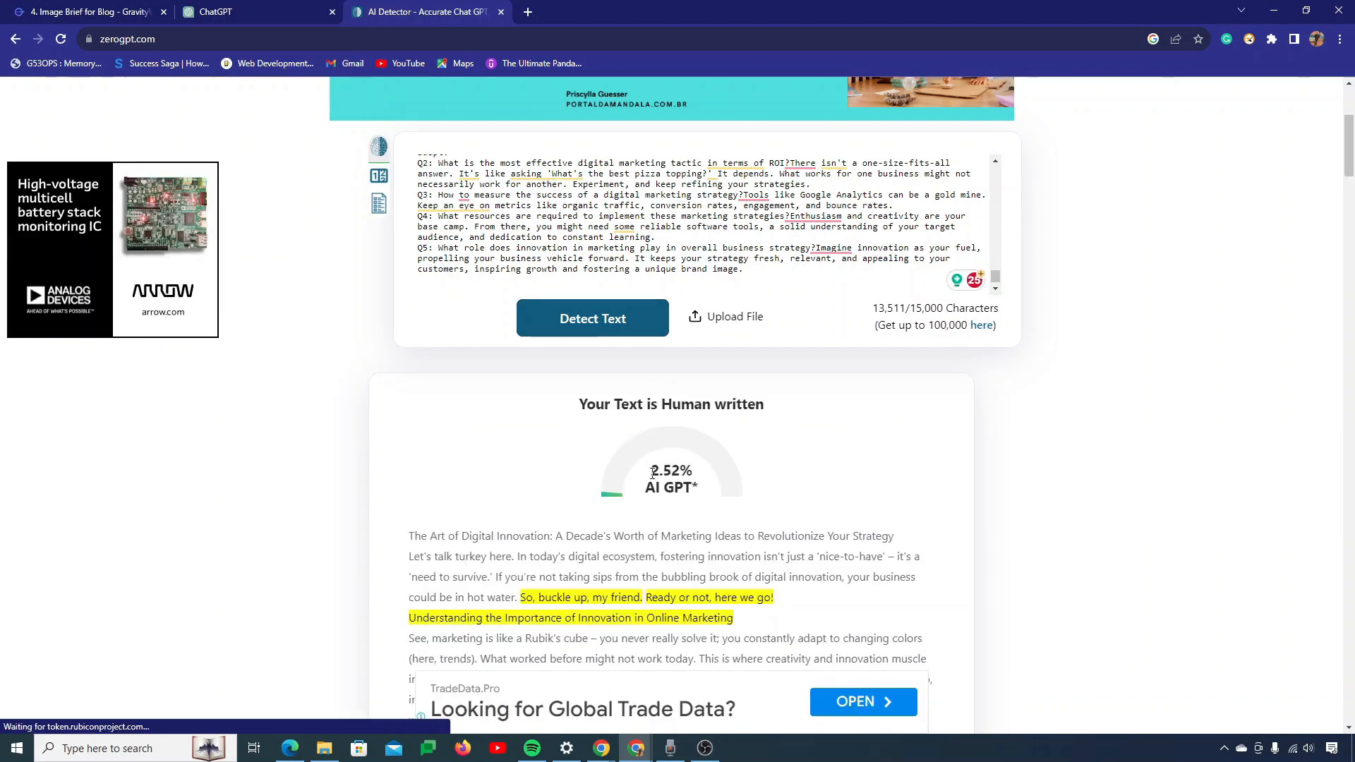
- Examine ZeroGPT's AI percentage and verdict for the GravityWrite article, checking its highlighted passages through to the frequently asked questions
drag(650, 470, 694, 472)
scroll(615, 494, down, 4)
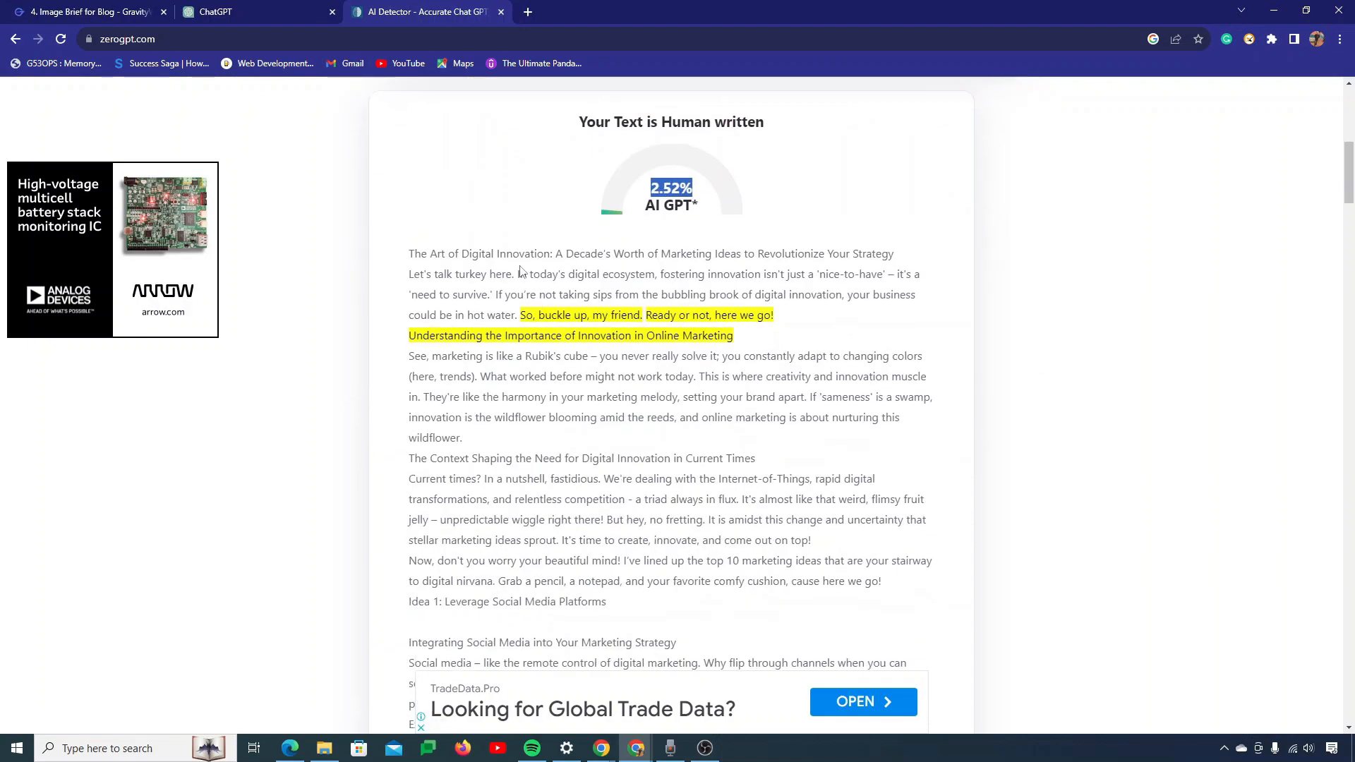
scroll(521, 272, down, 15)
drag(410, 316, 466, 338)
scroll(667, 478, up, 20)
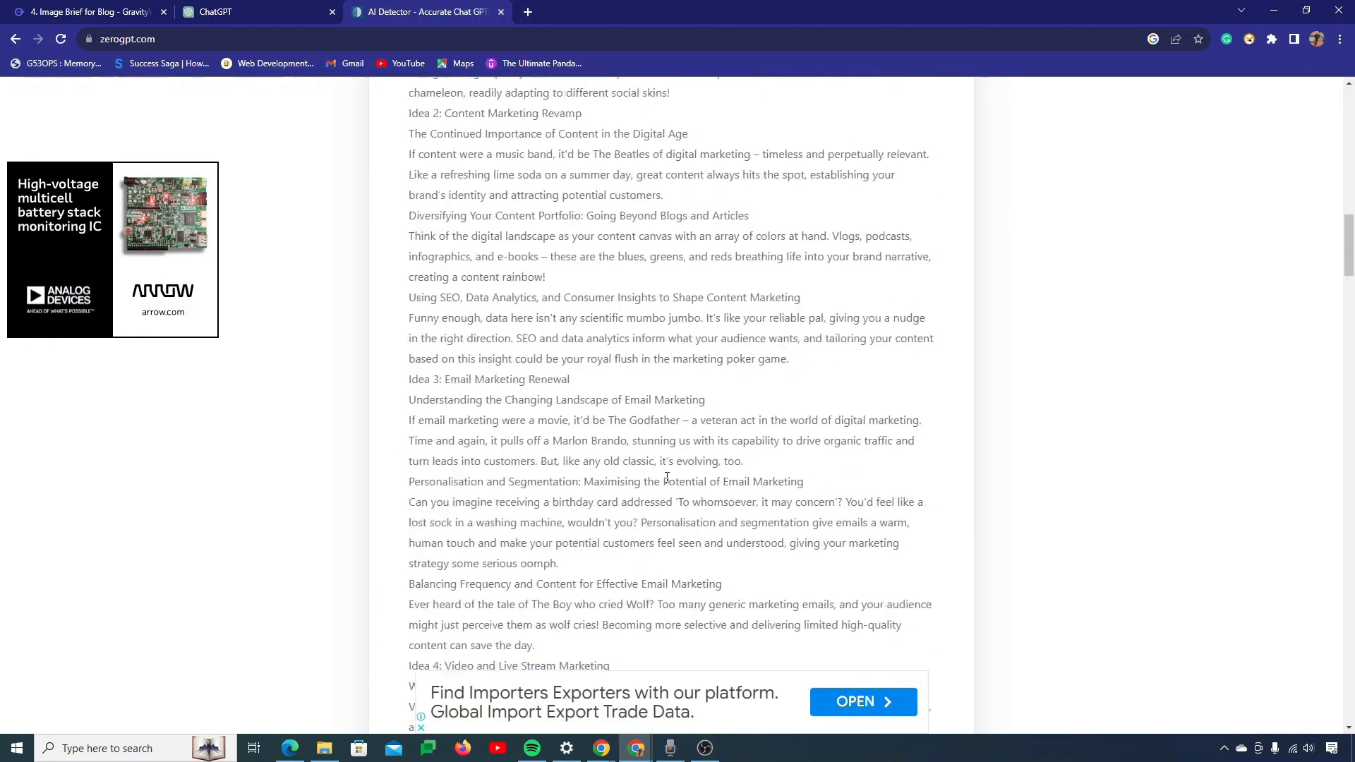
scroll(667, 478, up, 15)
scroll(667, 478, down, 3)
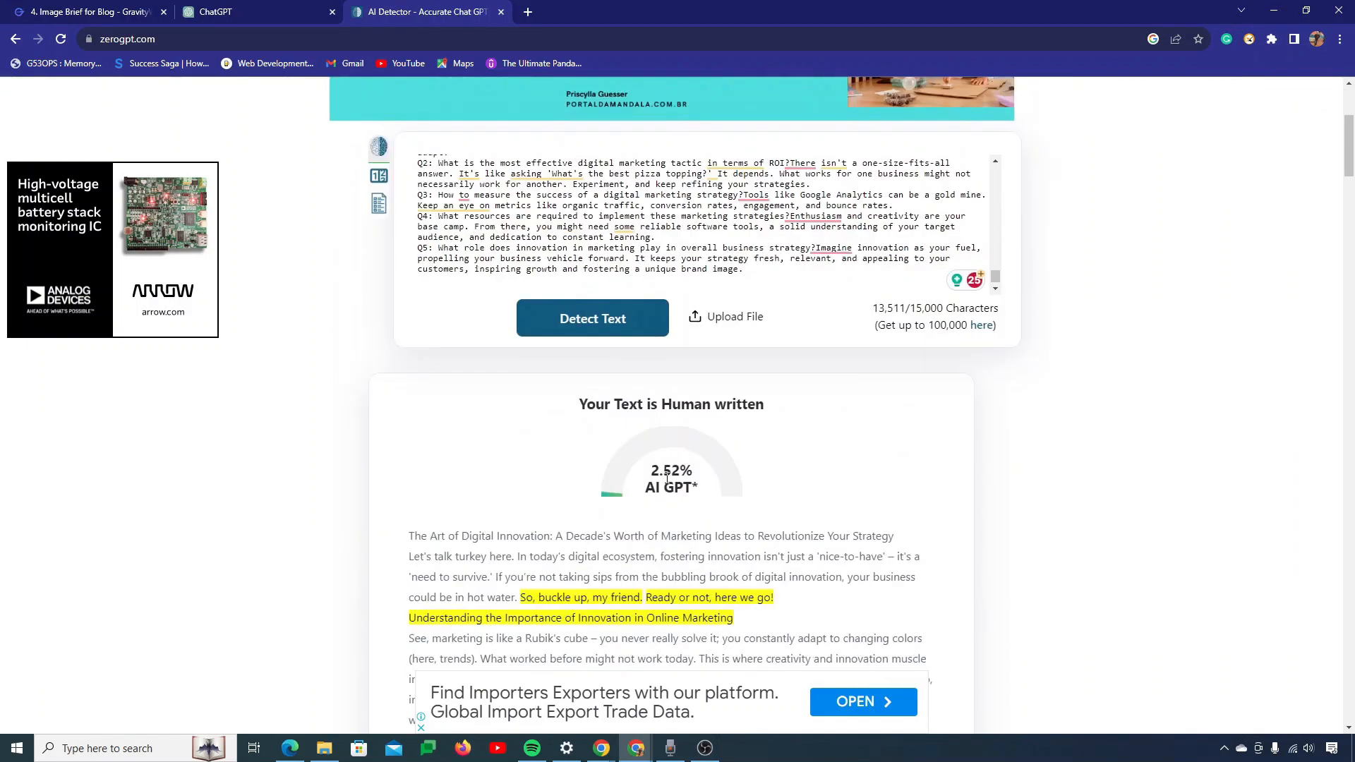
triple_click(710, 478)
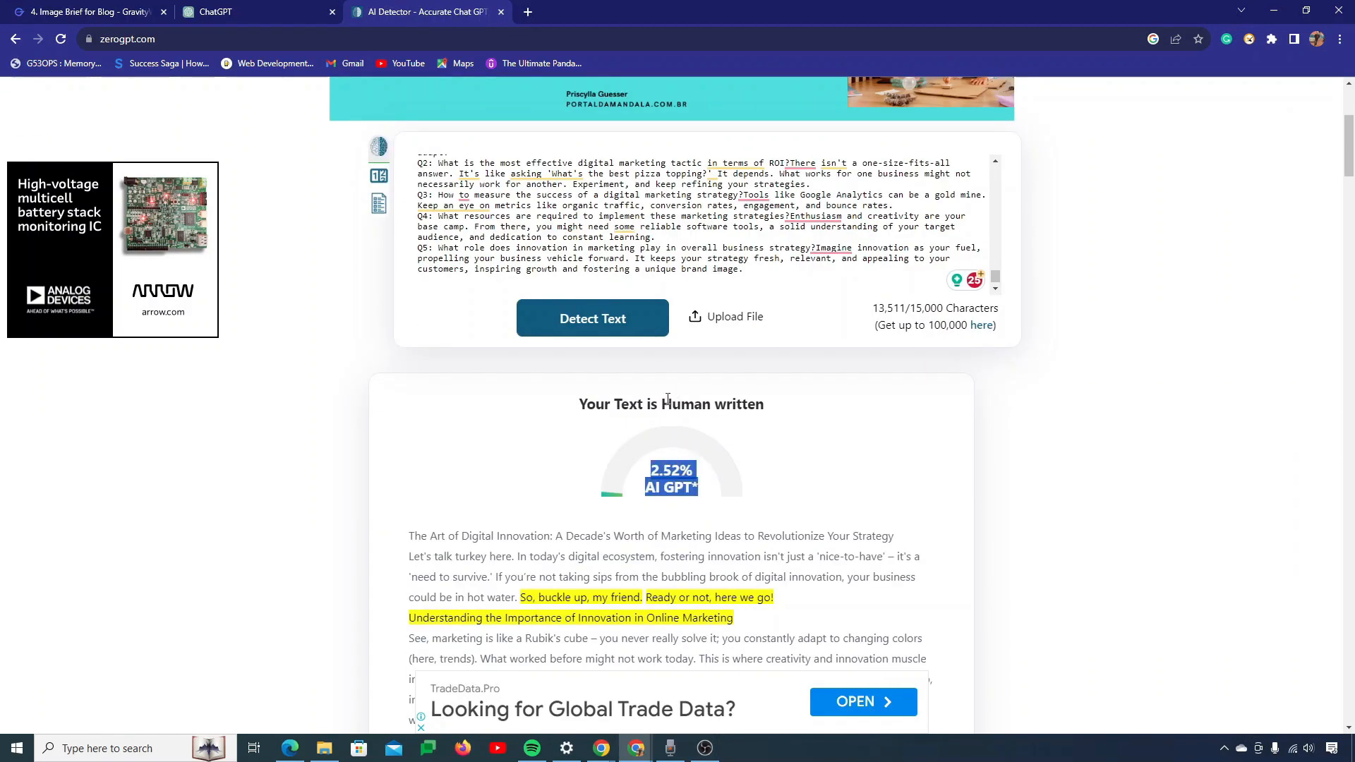
drag(662, 403, 766, 408)
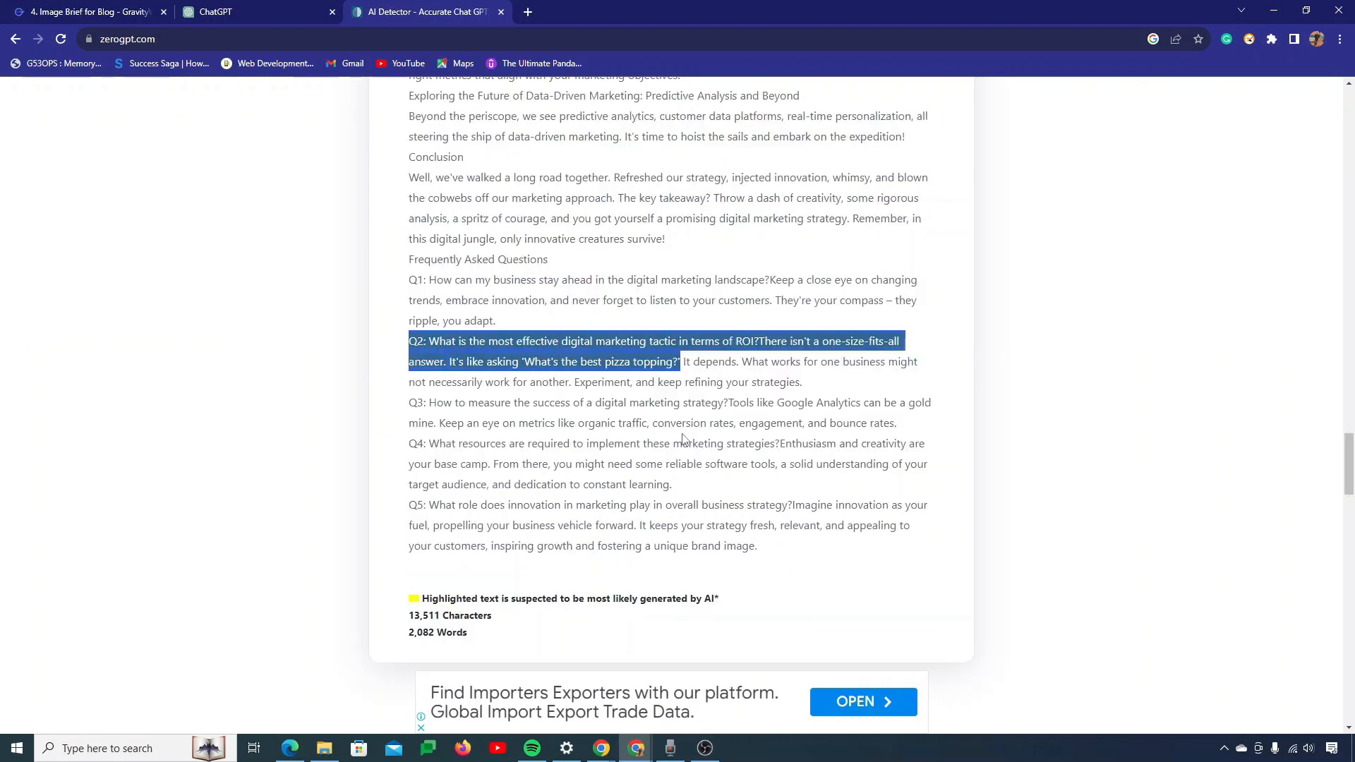
scroll(684, 439, down, 3)
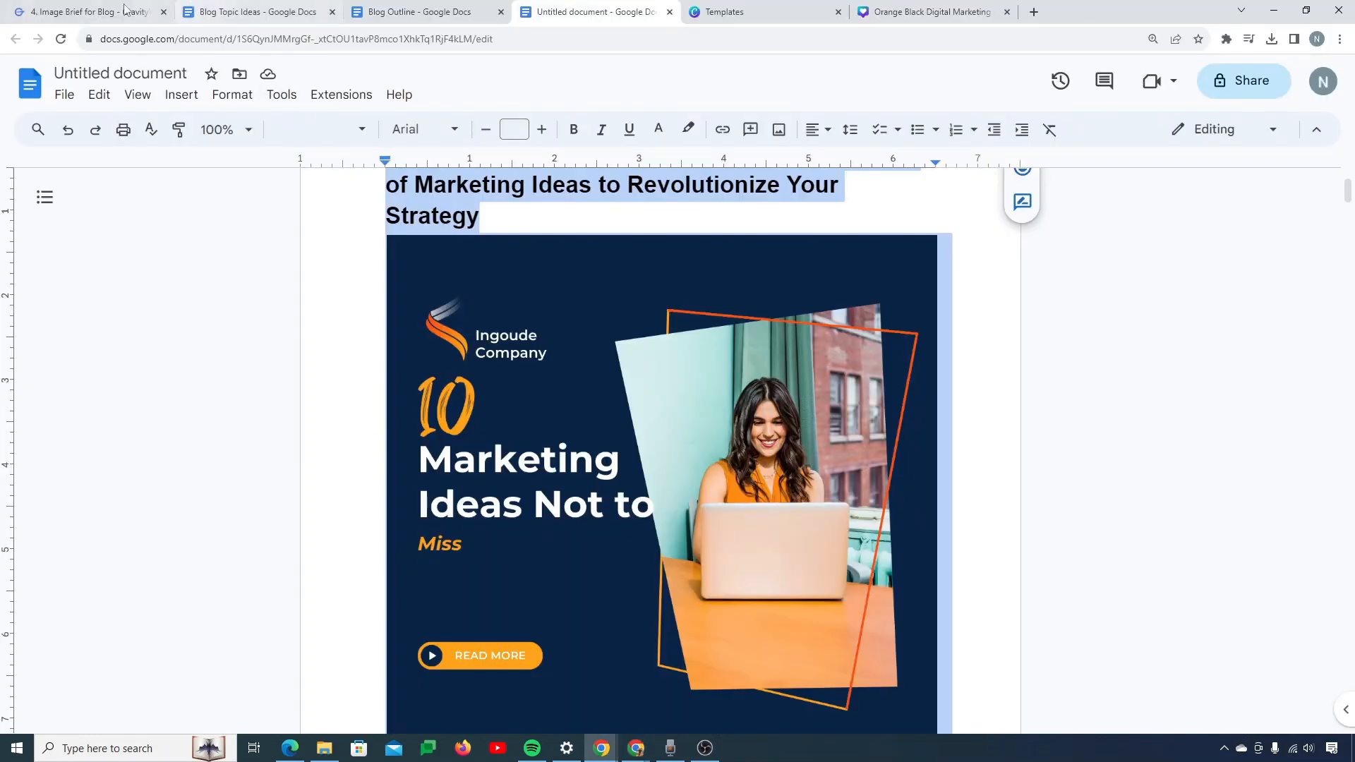
- Return to GravityWrite's Image Brief for Blog tool and review the entered blog outline to its end
key(ctrl+1)
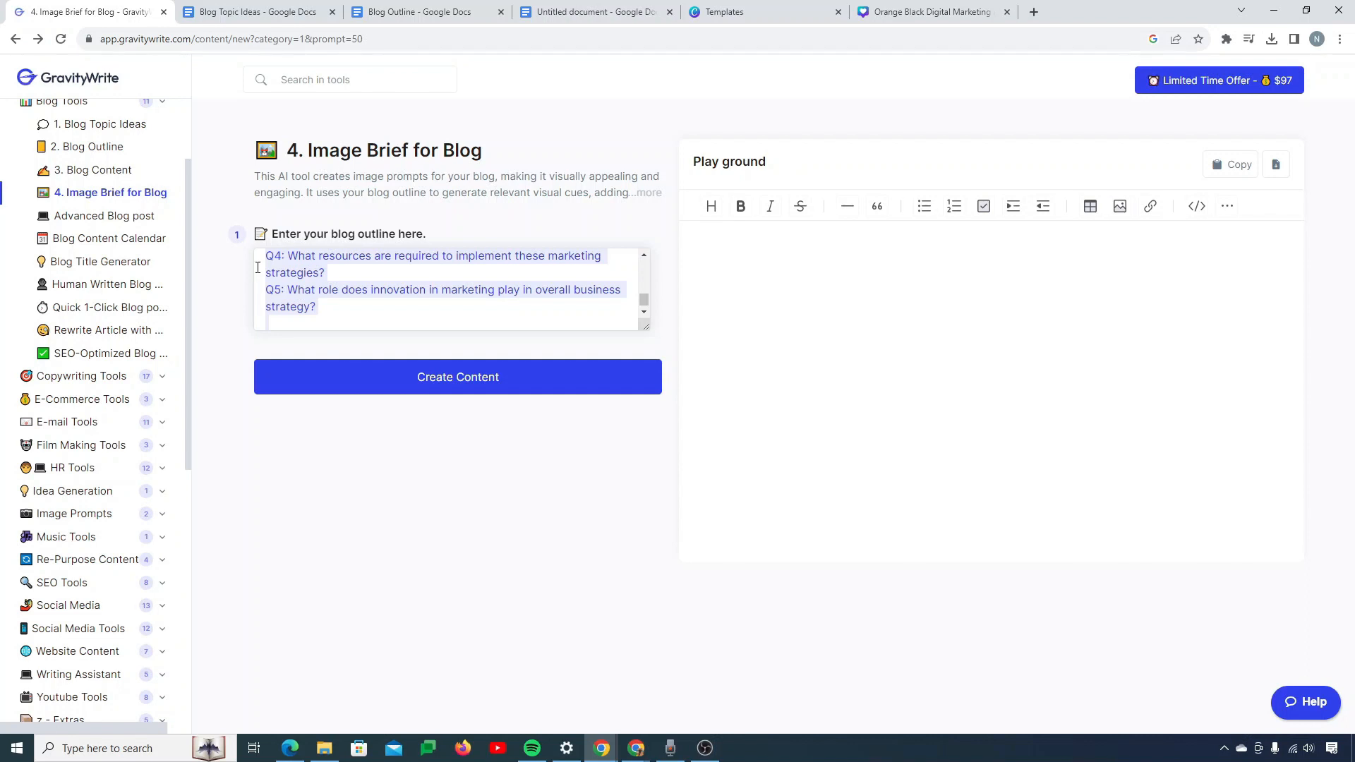
scroll(642, 311, down, 15)
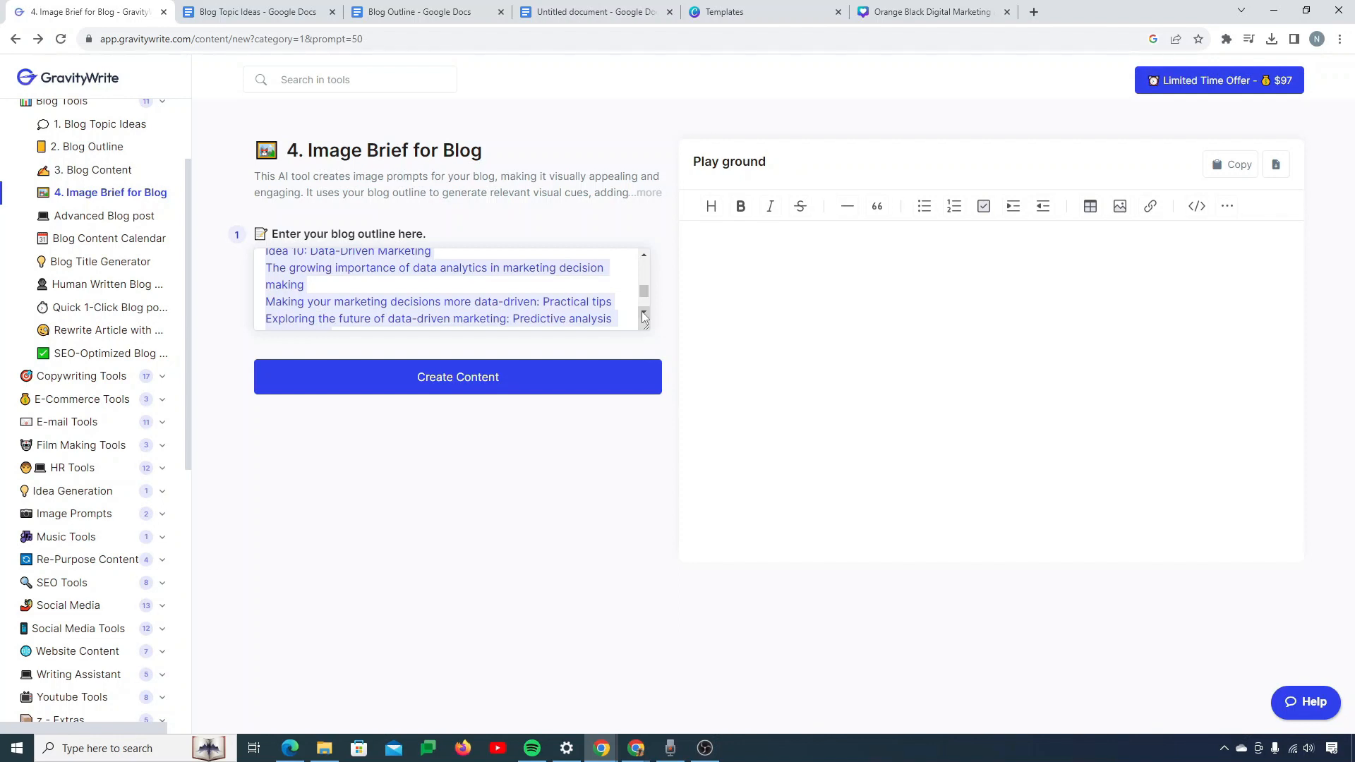
click(643, 315)
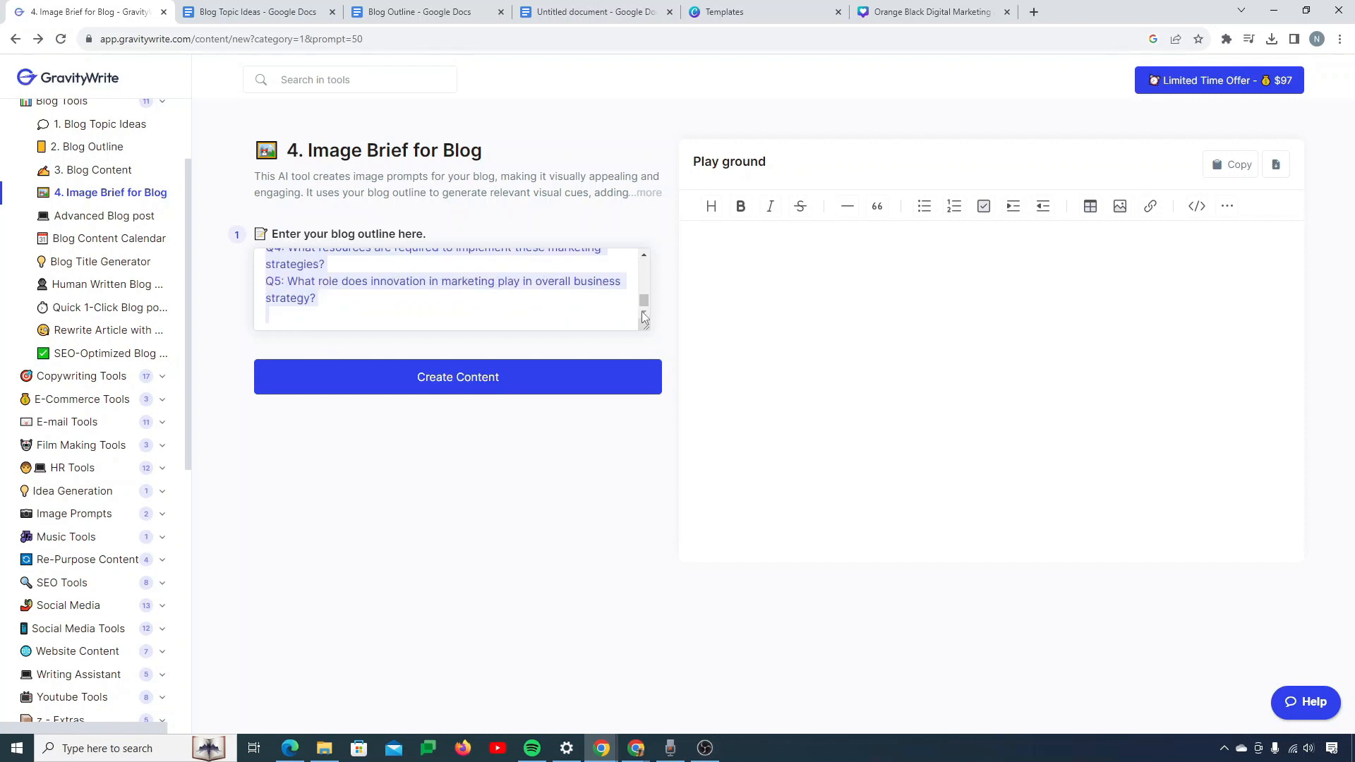